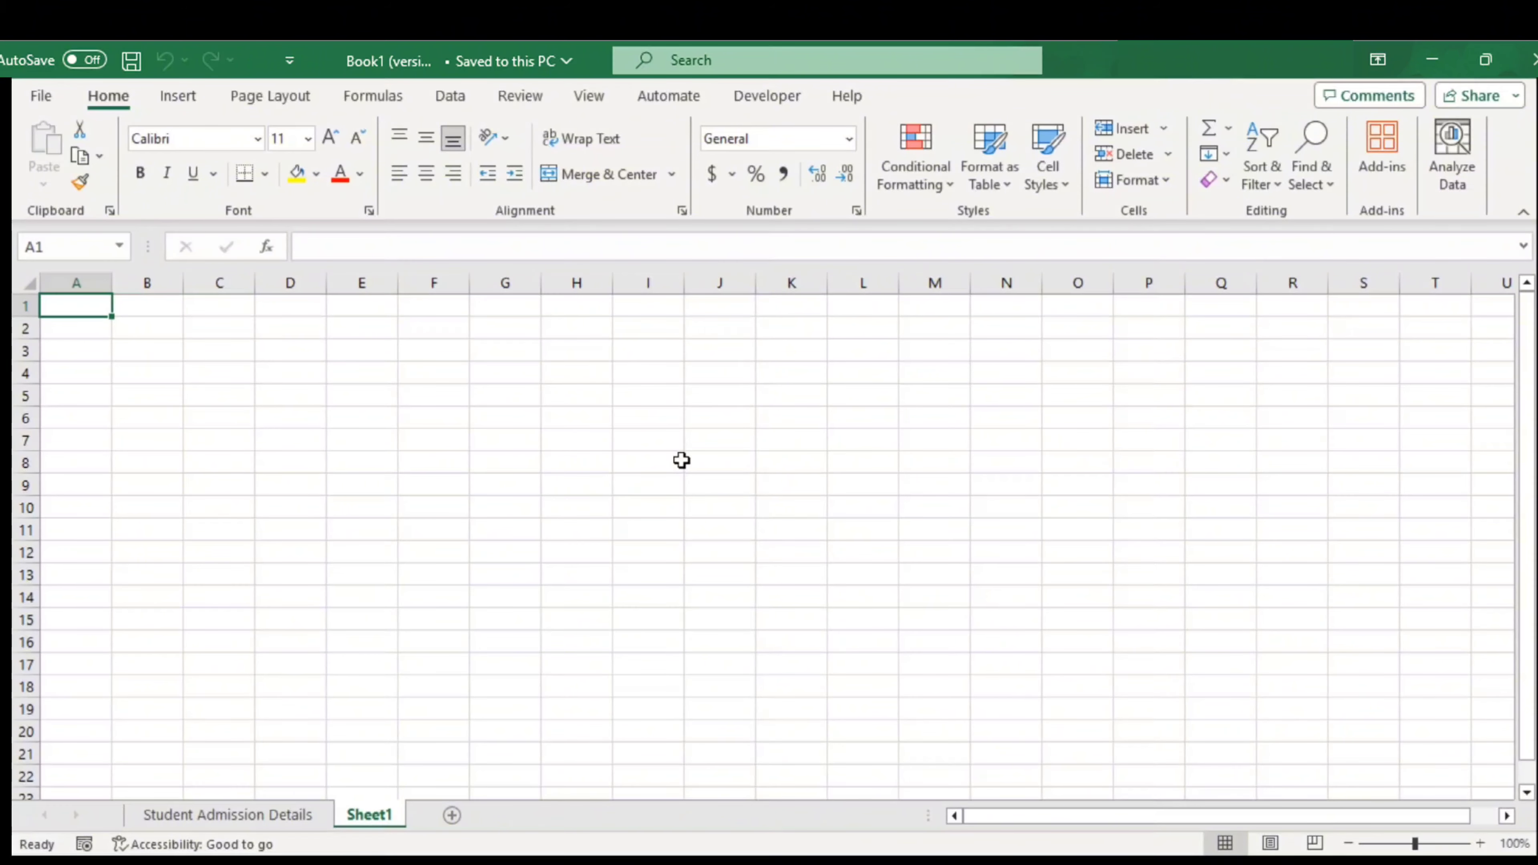
Enter the title 'Mirpur Coaching Center' in A1, correcting its misspelled ending
type("Mir")
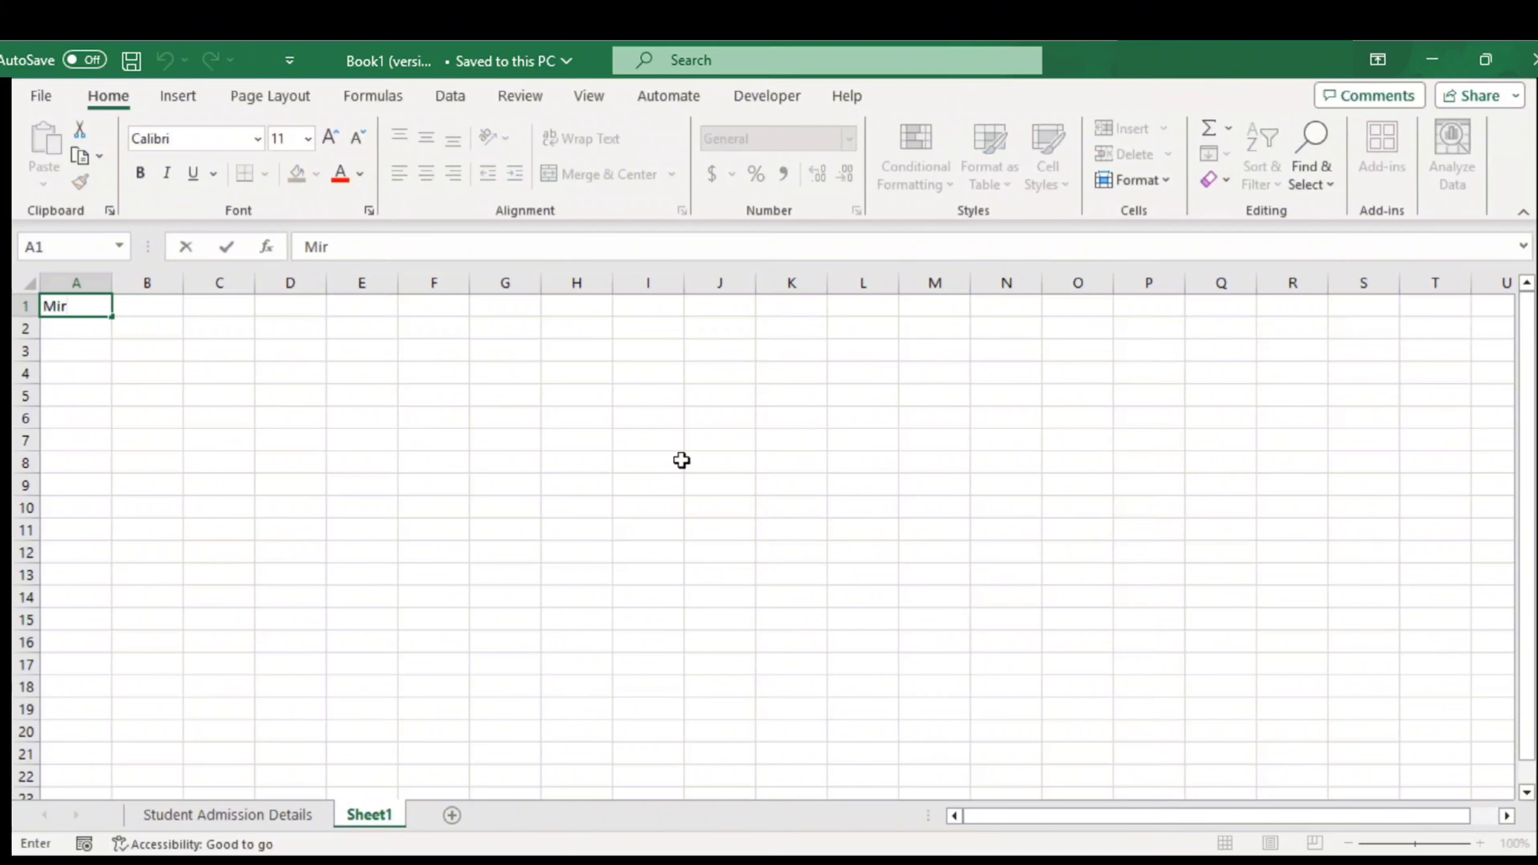
type("pur Coach")
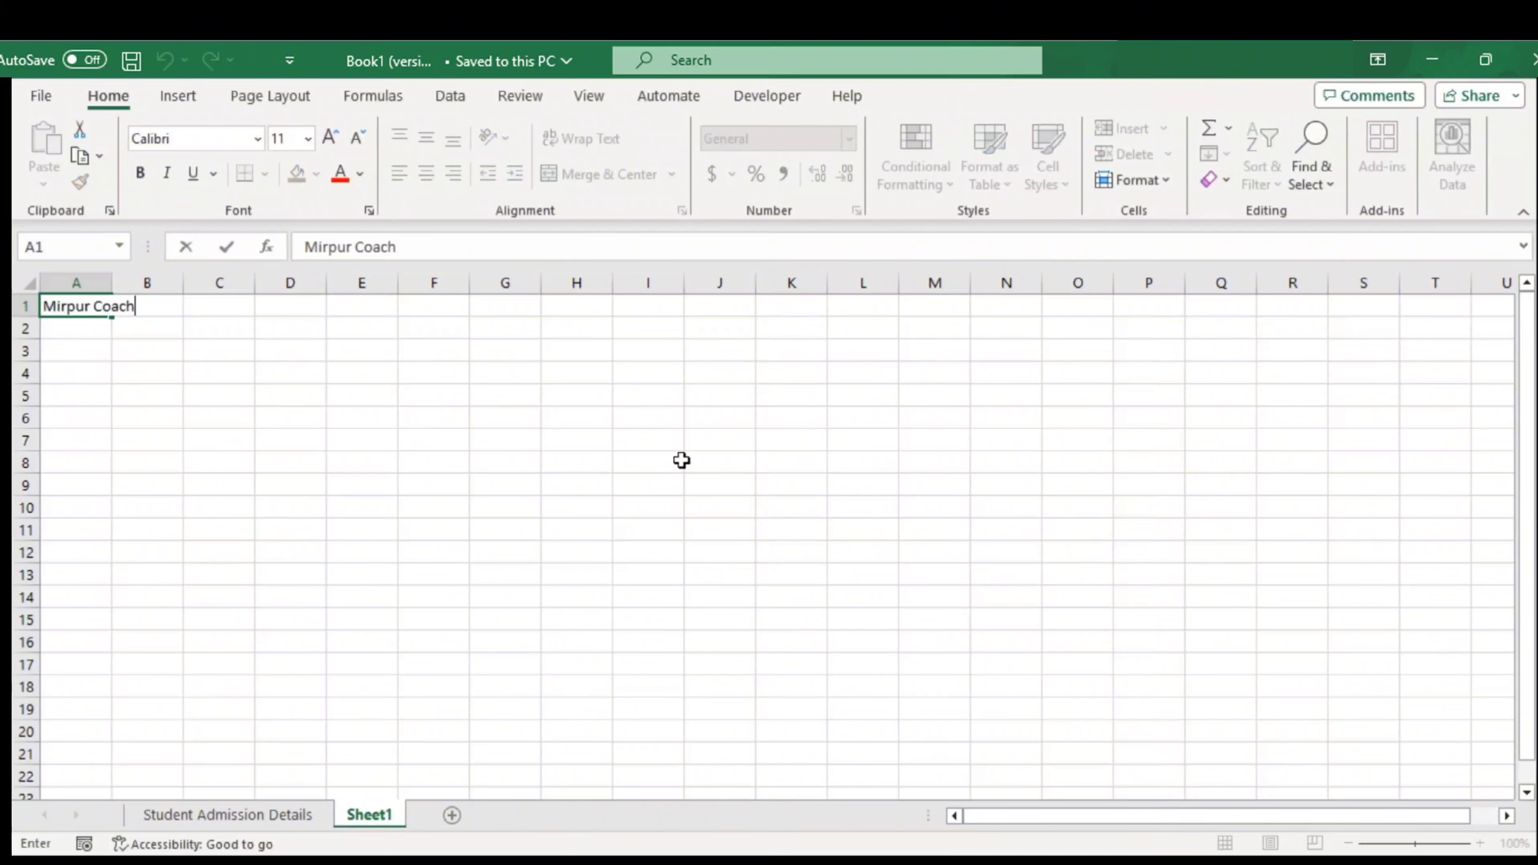
type("ing Ceter")
key("Return")
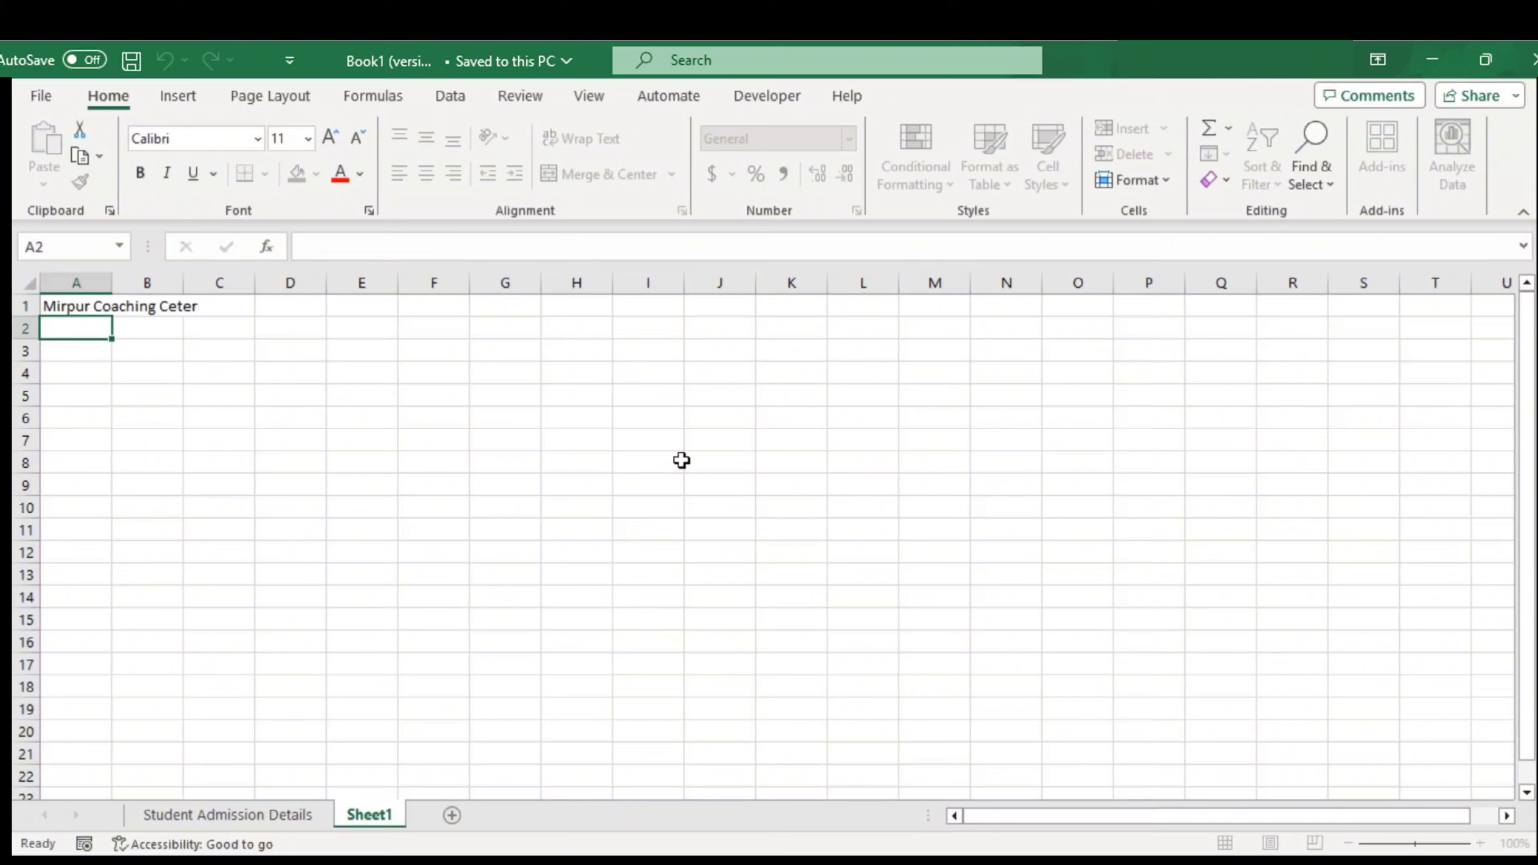
key("Up")
left_click(414, 247)
left_click(441, 247)
key("Delete")
key("Delete")
key("Delete")
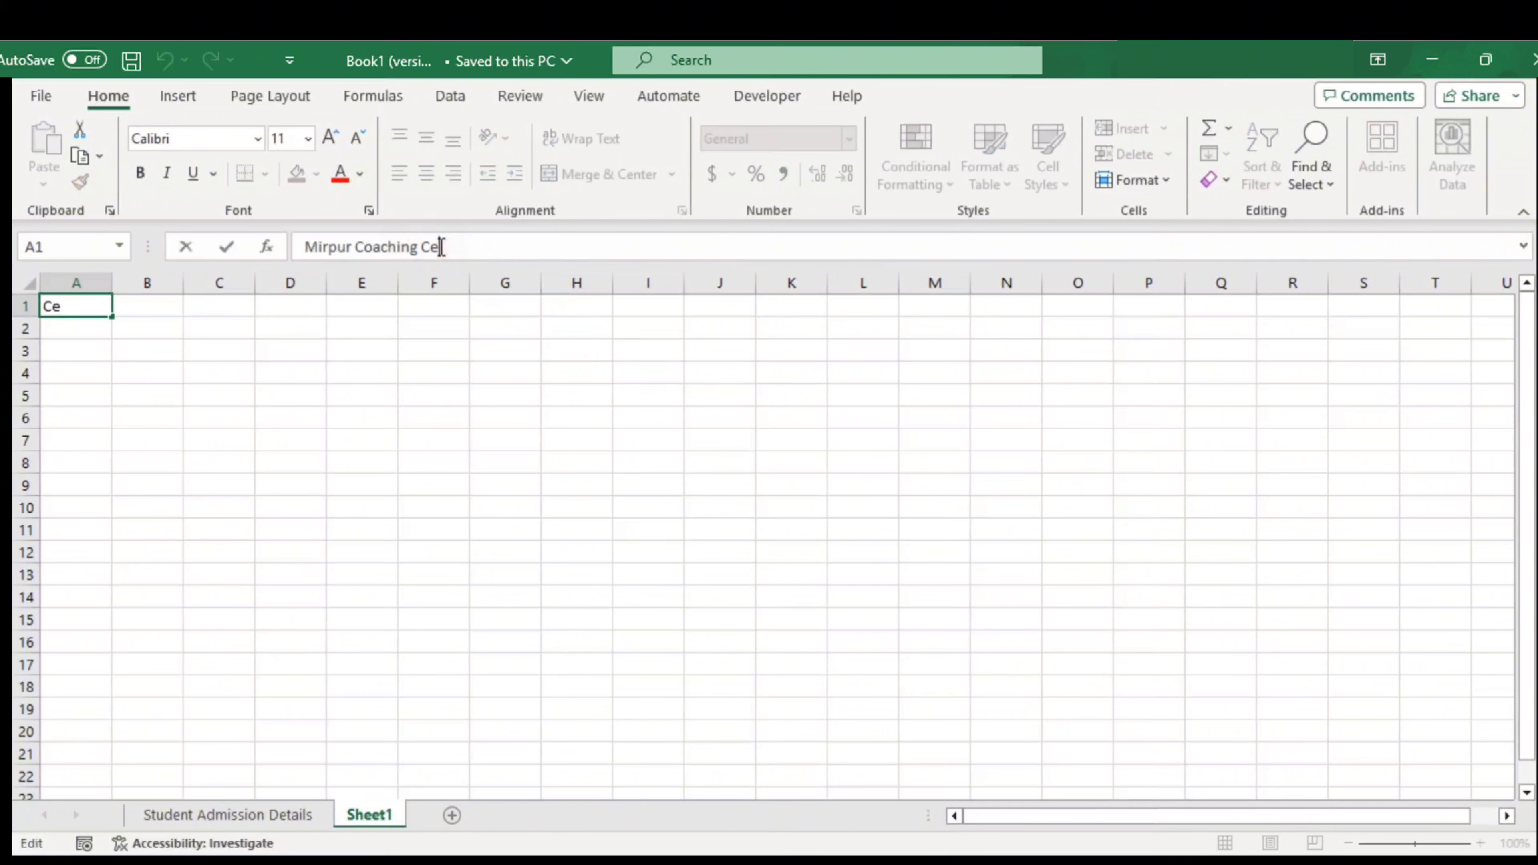
type("nter")
key("Return")
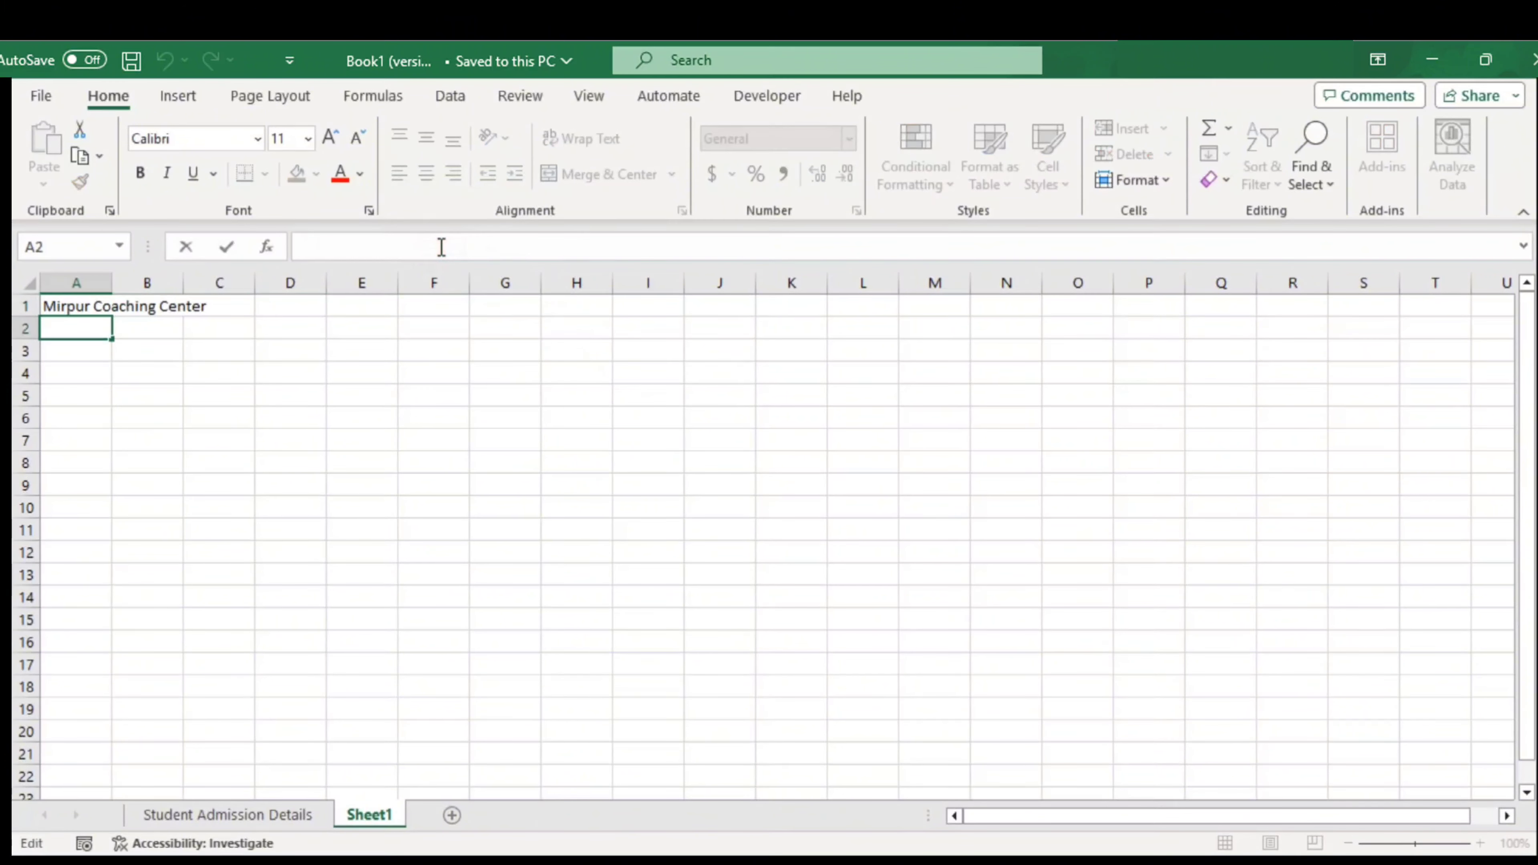
Add the address 'Mirpur 1, Dhaka' in A2 and the 'Student Admission Details' heading in A4
type("Mirpuer 1, Dhaka")
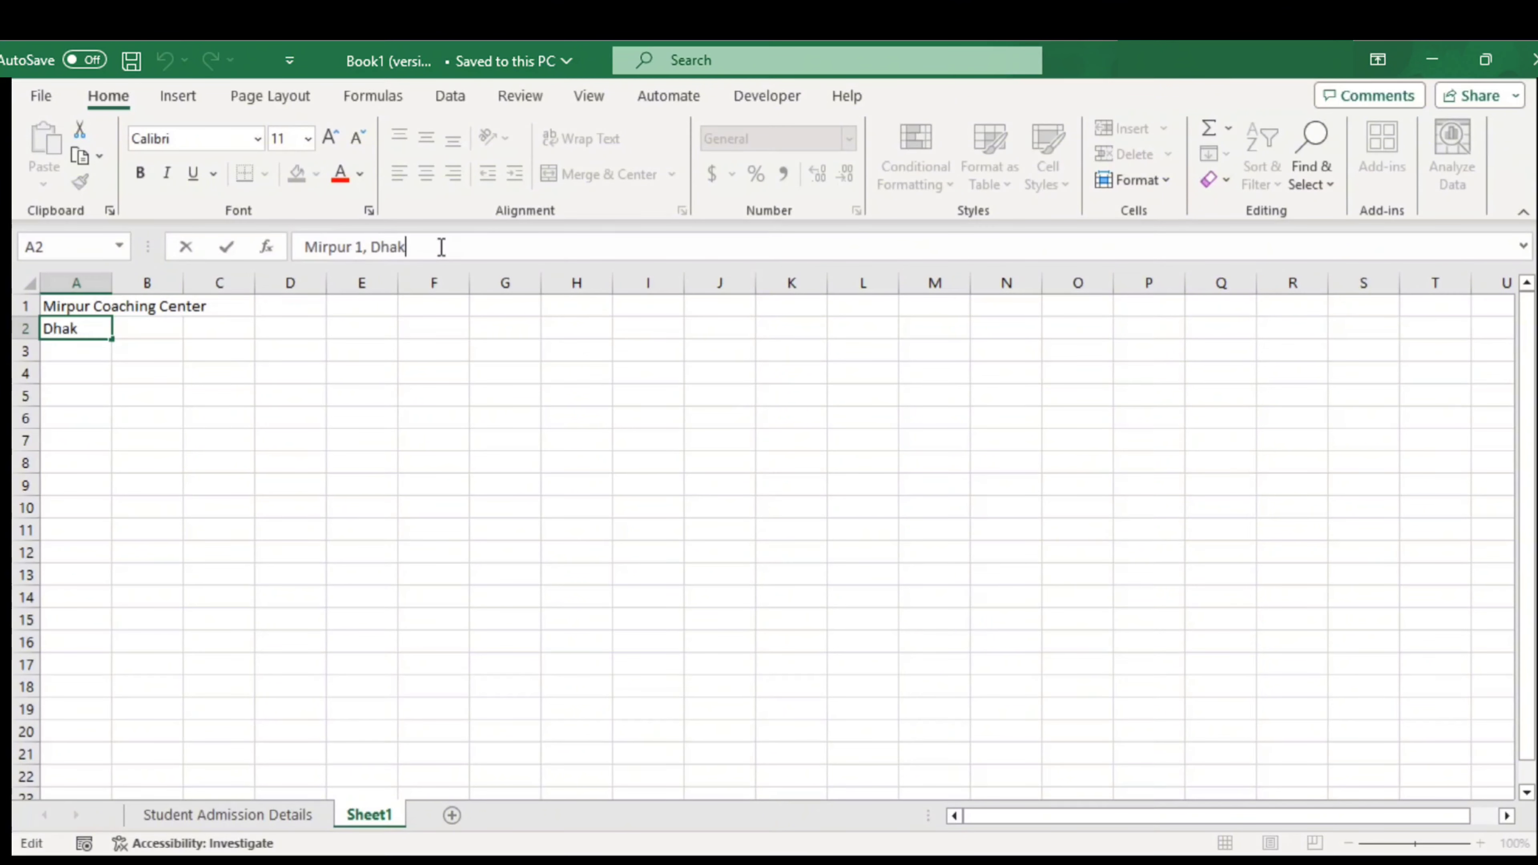
key("Return")
key("Return")
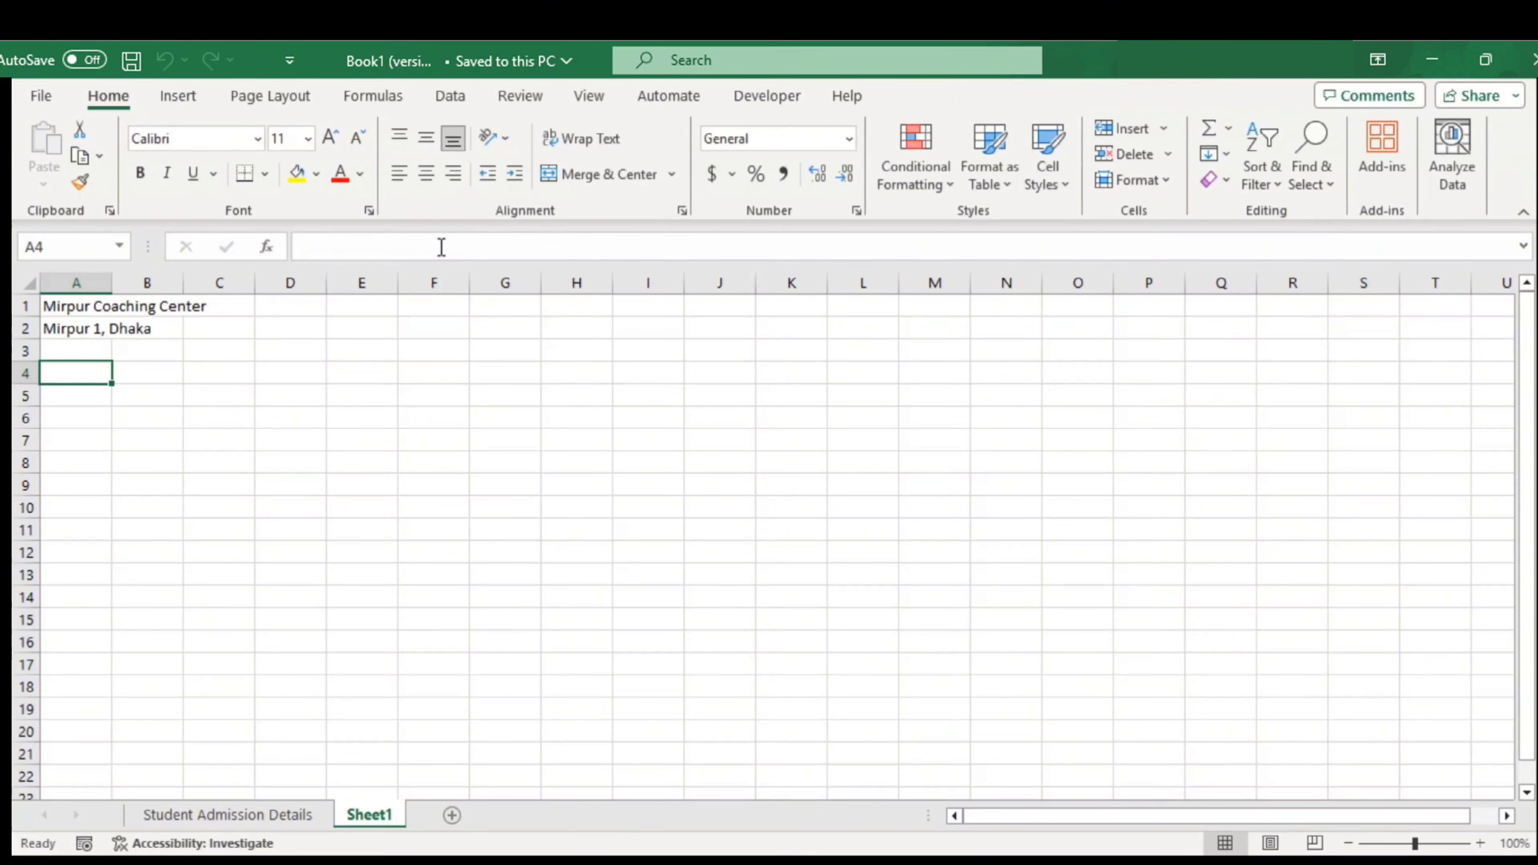
type("Student ")
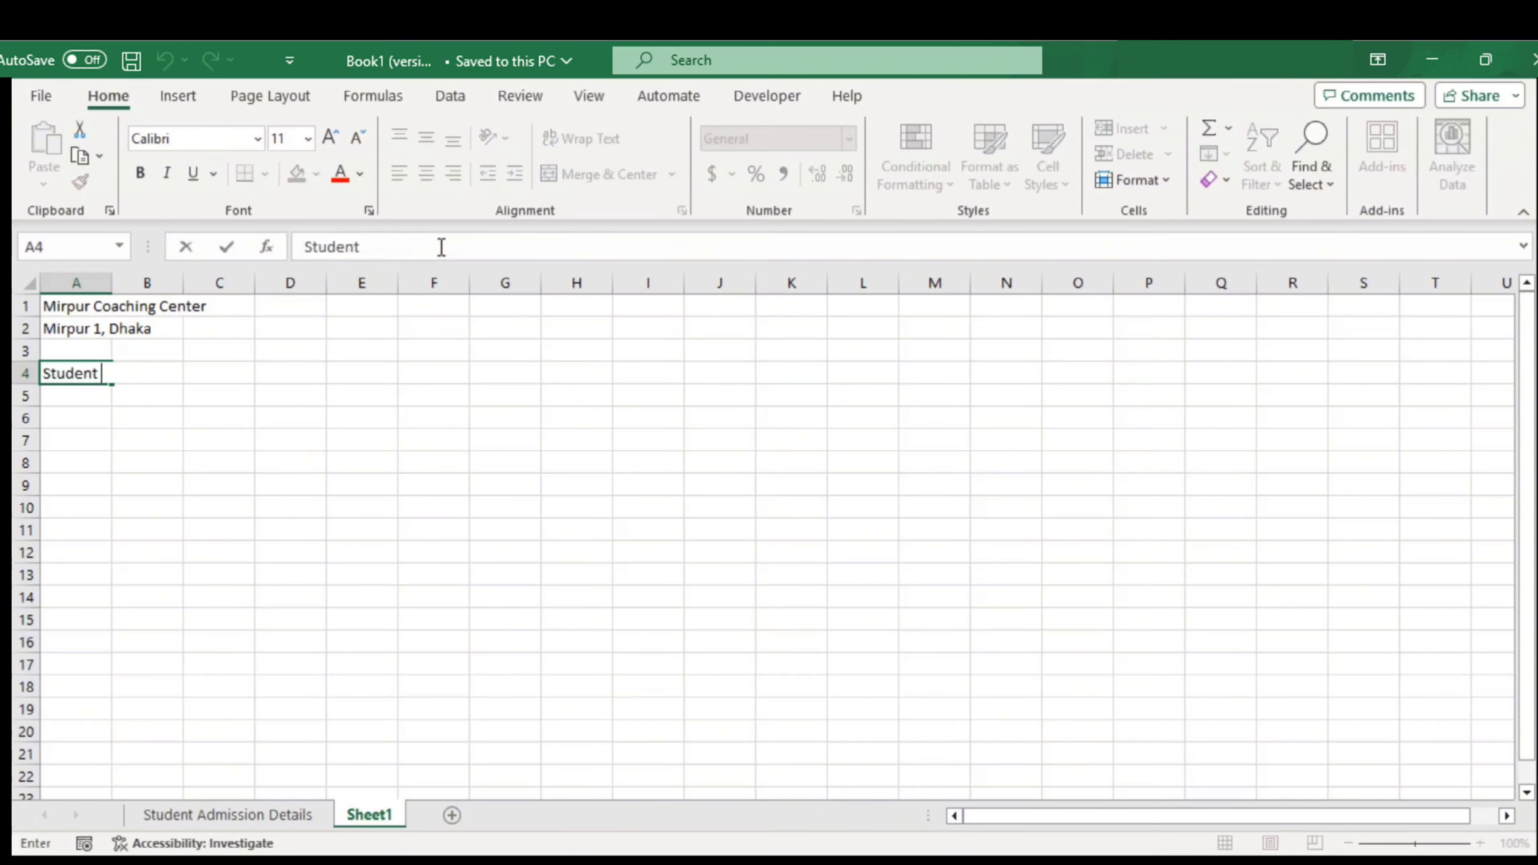
type("Admission Details")
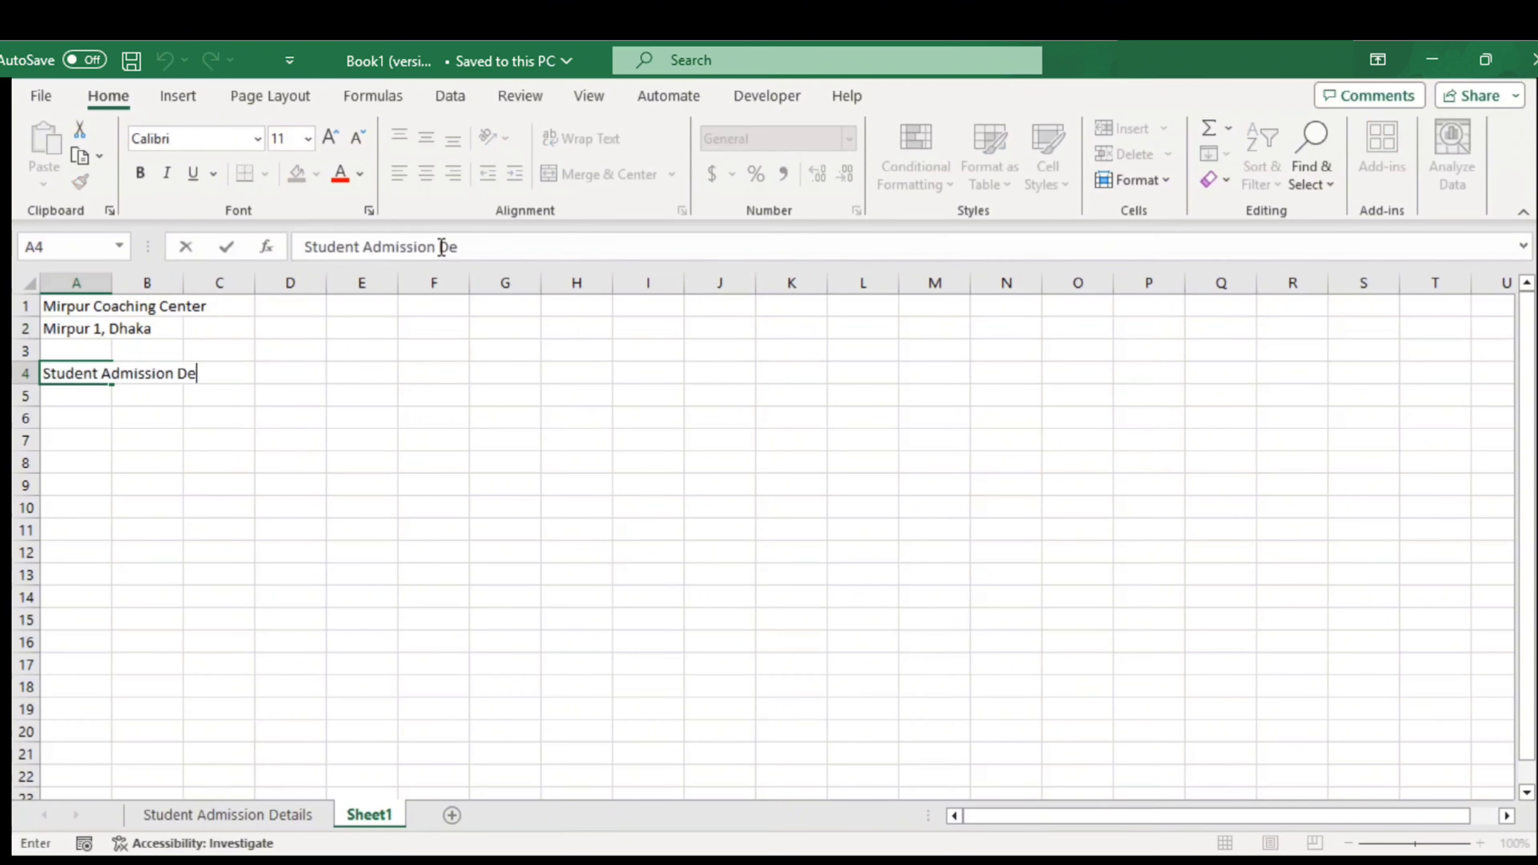
key("ctrl+Return")
key("Return")
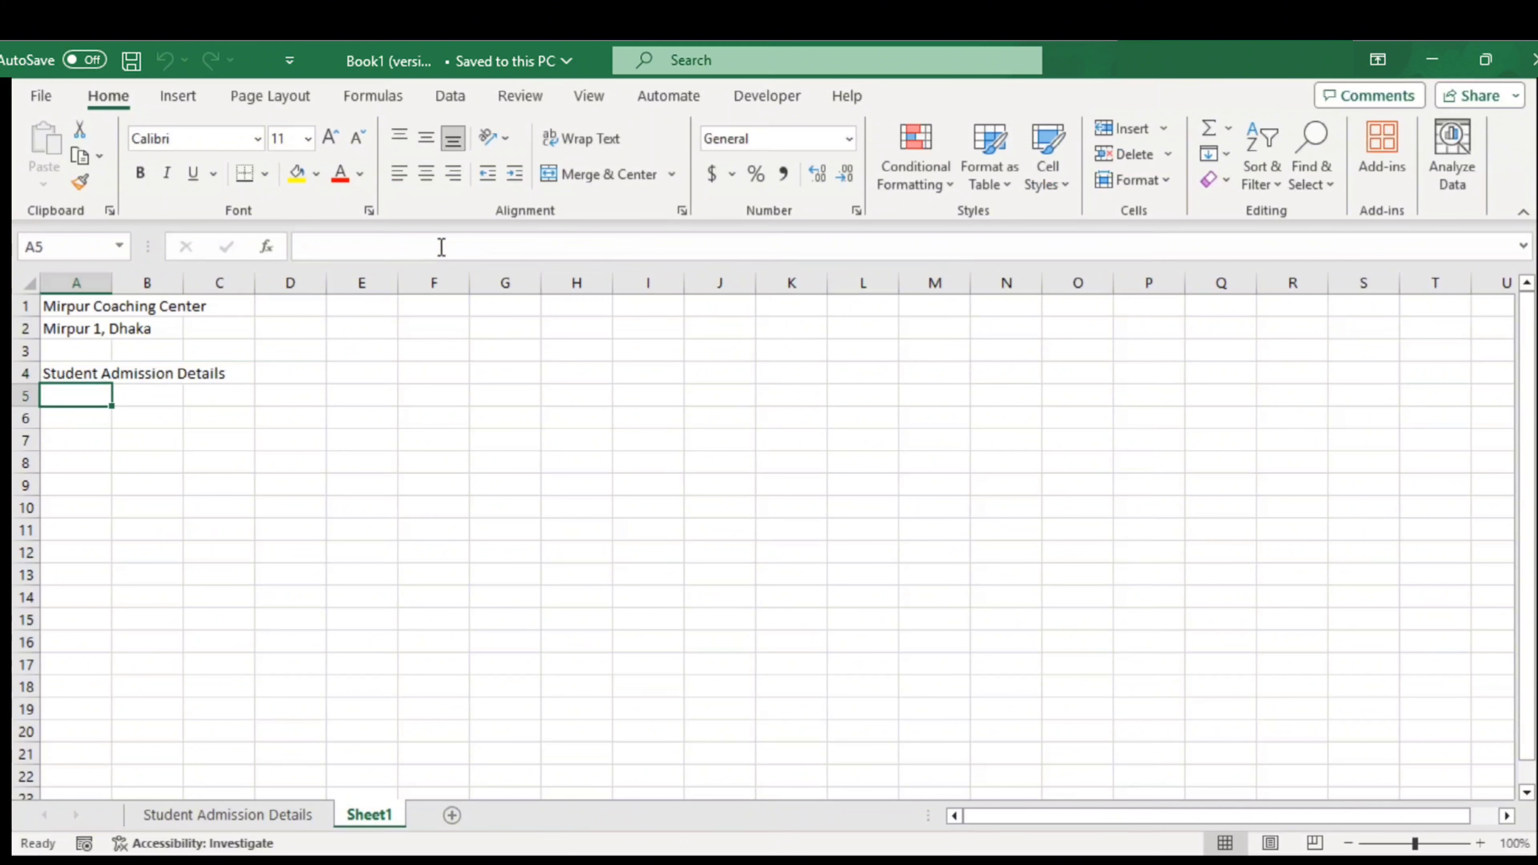
Type the headers Sl#, Student Name, Divison, Address and Contact Number across A5:E5
type("Sl#")
key("Tab")
type("Student Name")
key("Tab")
type("Divison")
key("Tab")
type("Address")
key("Down")
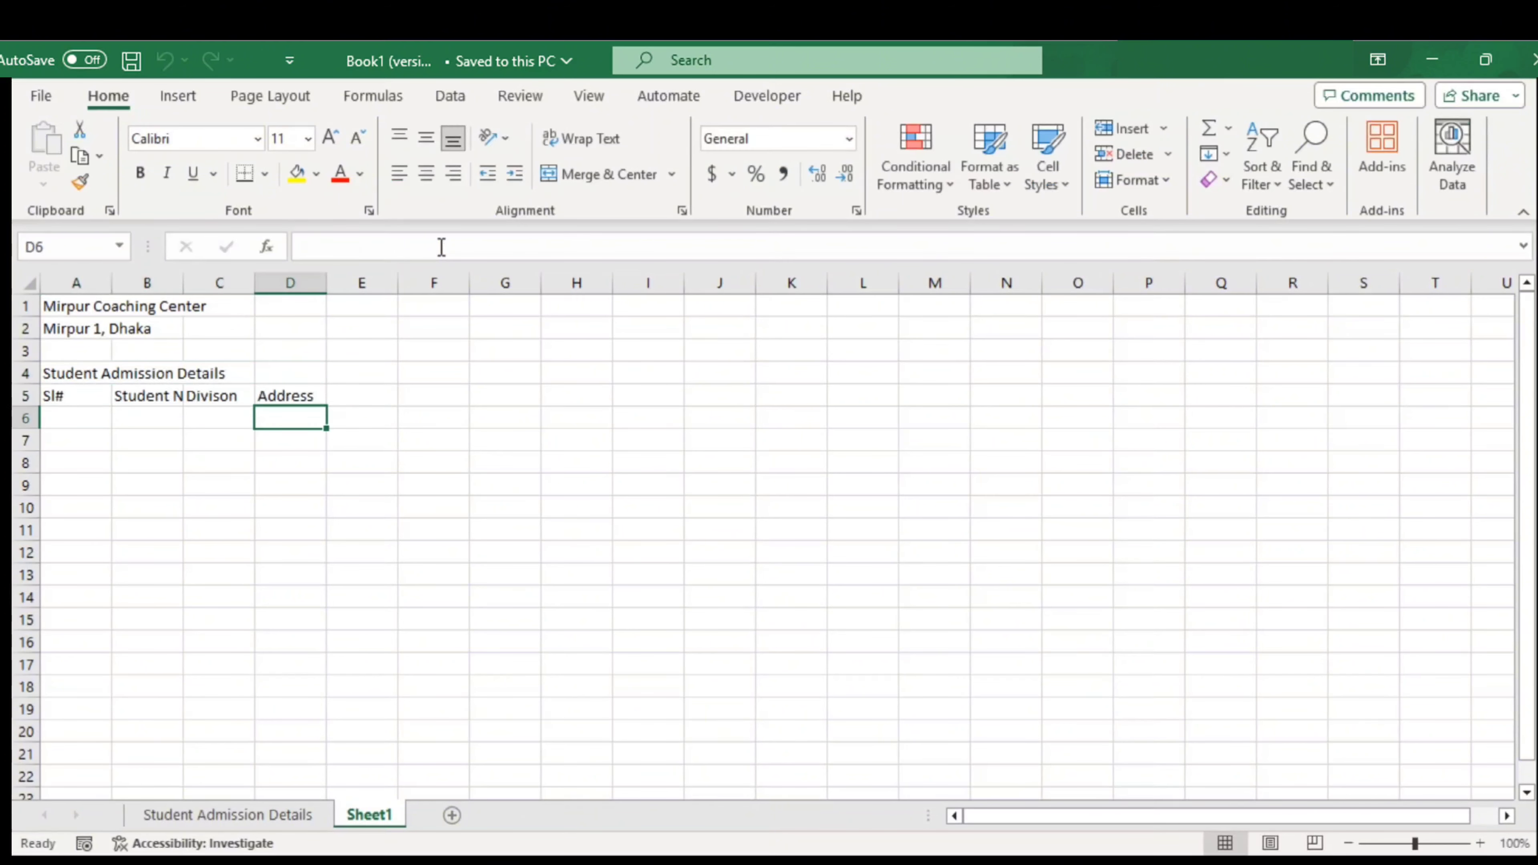
key("Up")
key("Right")
type("Contact Number")
key("Return")
Merge and centre the title and address rows across columns A to E
key("Up")
key("Left")
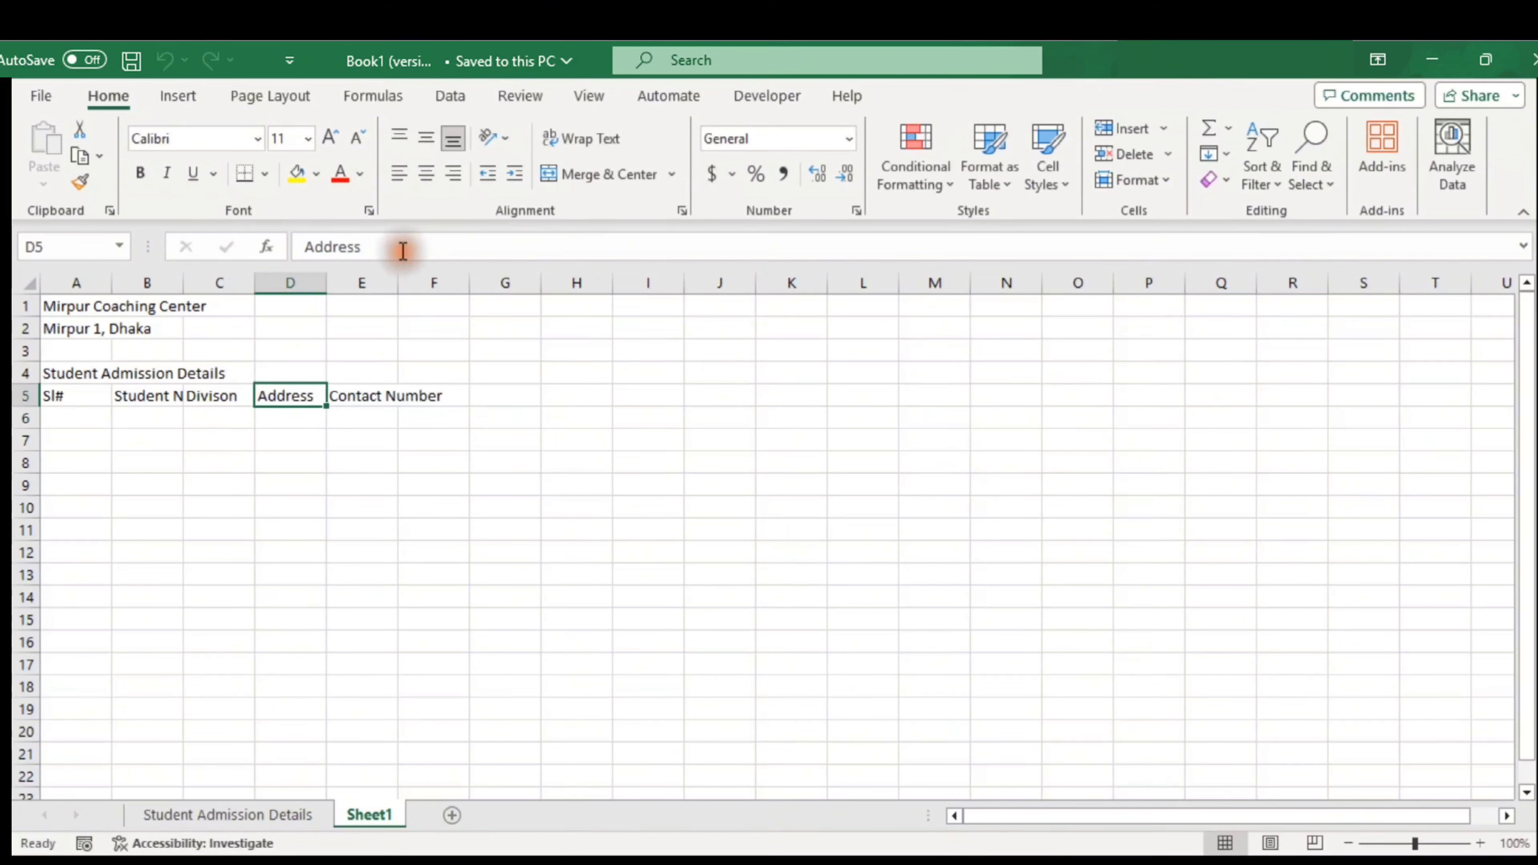
left_click_drag(76, 306, 362, 329)
left_click(576, 175)
left_click(575, 175)
left_click_drag(76, 374, 372, 374)
left_click(576, 175)
Apply the Arial Narrow font to the whole sheet
left_click(30, 283)
left_click(189, 138)
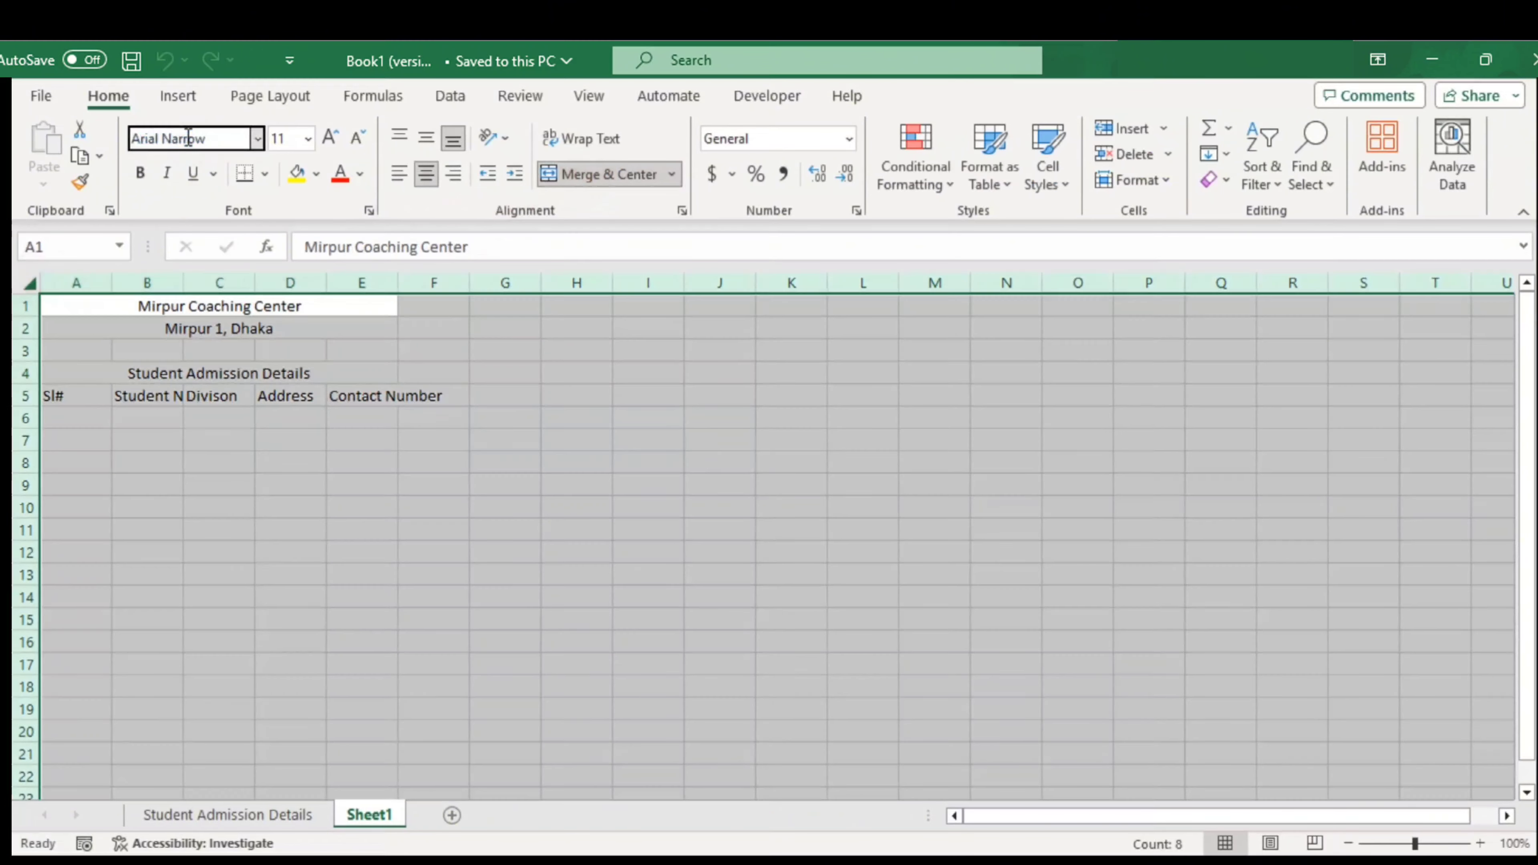
key("Return")
left_click(219, 306)
left_click(140, 174)
Make the title bold at size 20, shrink the address, and enlarge and bold the heading
left_click(329, 140)
left_click(219, 347)
left_click(357, 138)
left_click(219, 397)
left_click(330, 138)
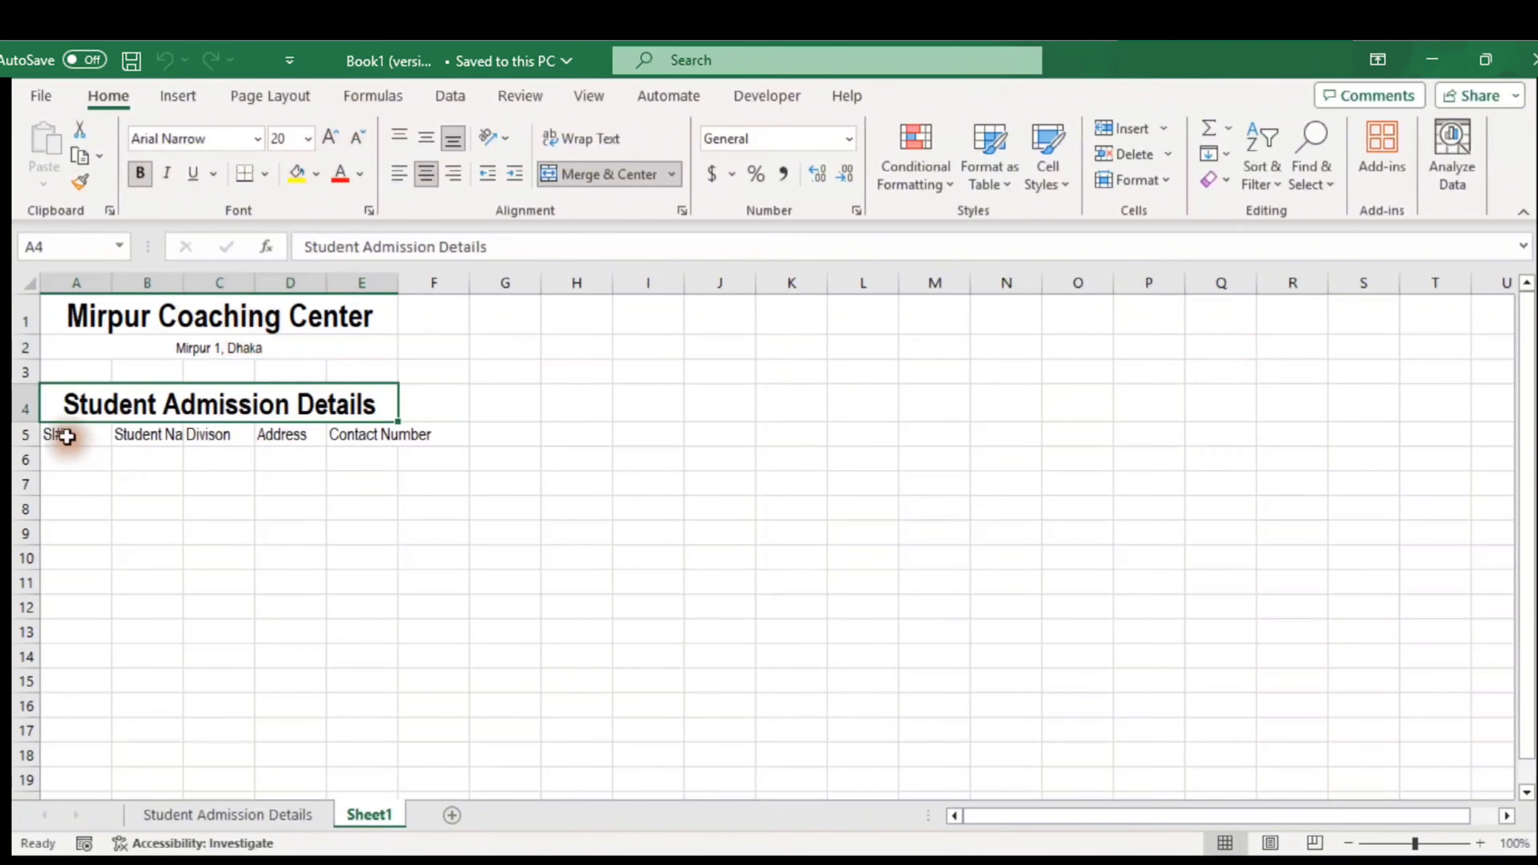
Number the Sl# column 1, 2, 3 from A6 and fill the series down column A
left_click(67, 436)
key("Down")
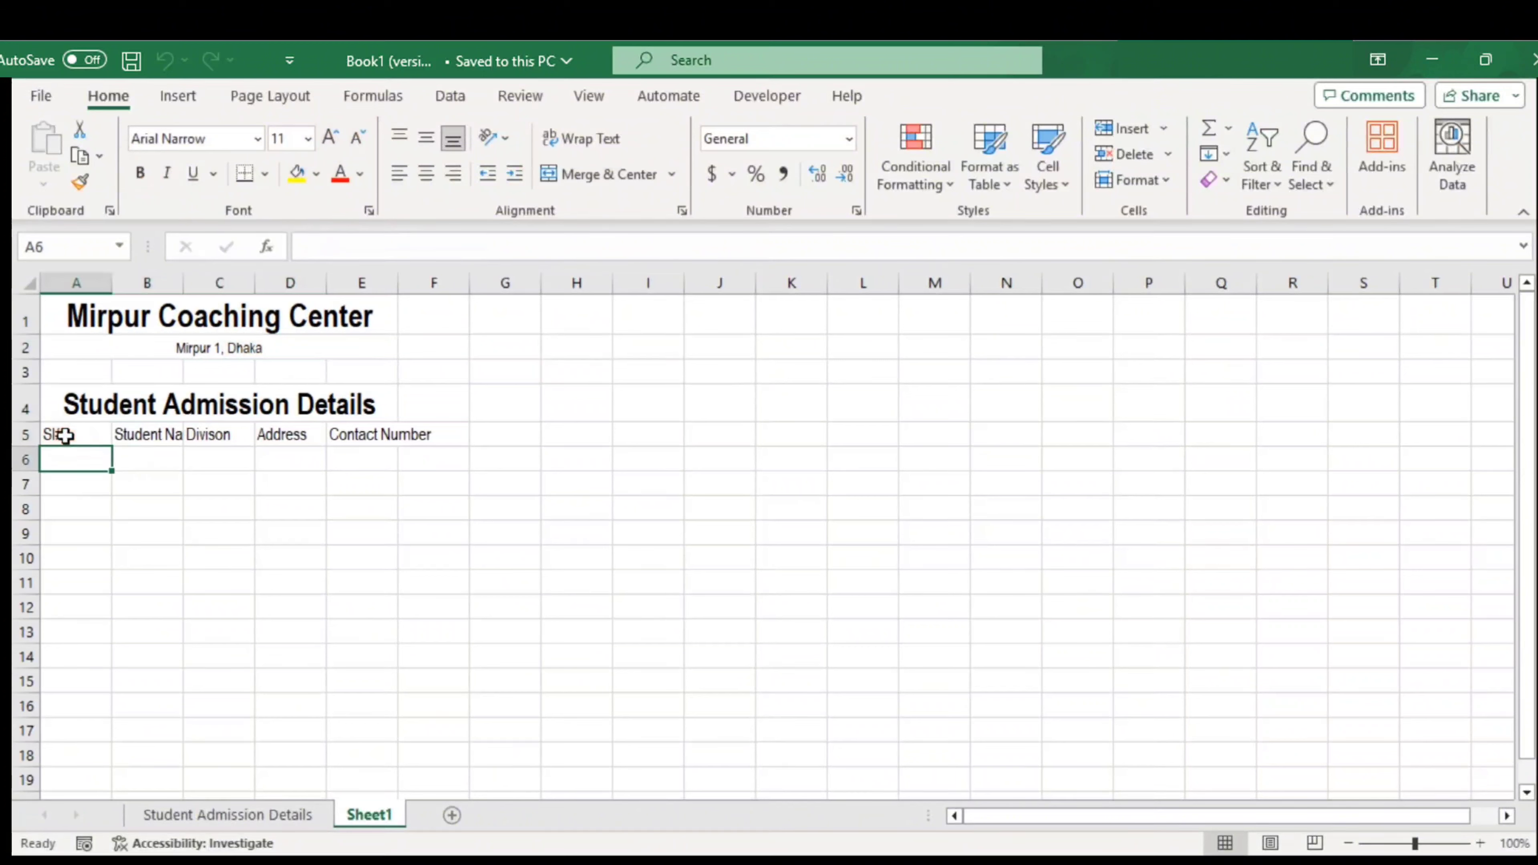
type("1")
key("Return")
type("2")
key("Return")
type("3")
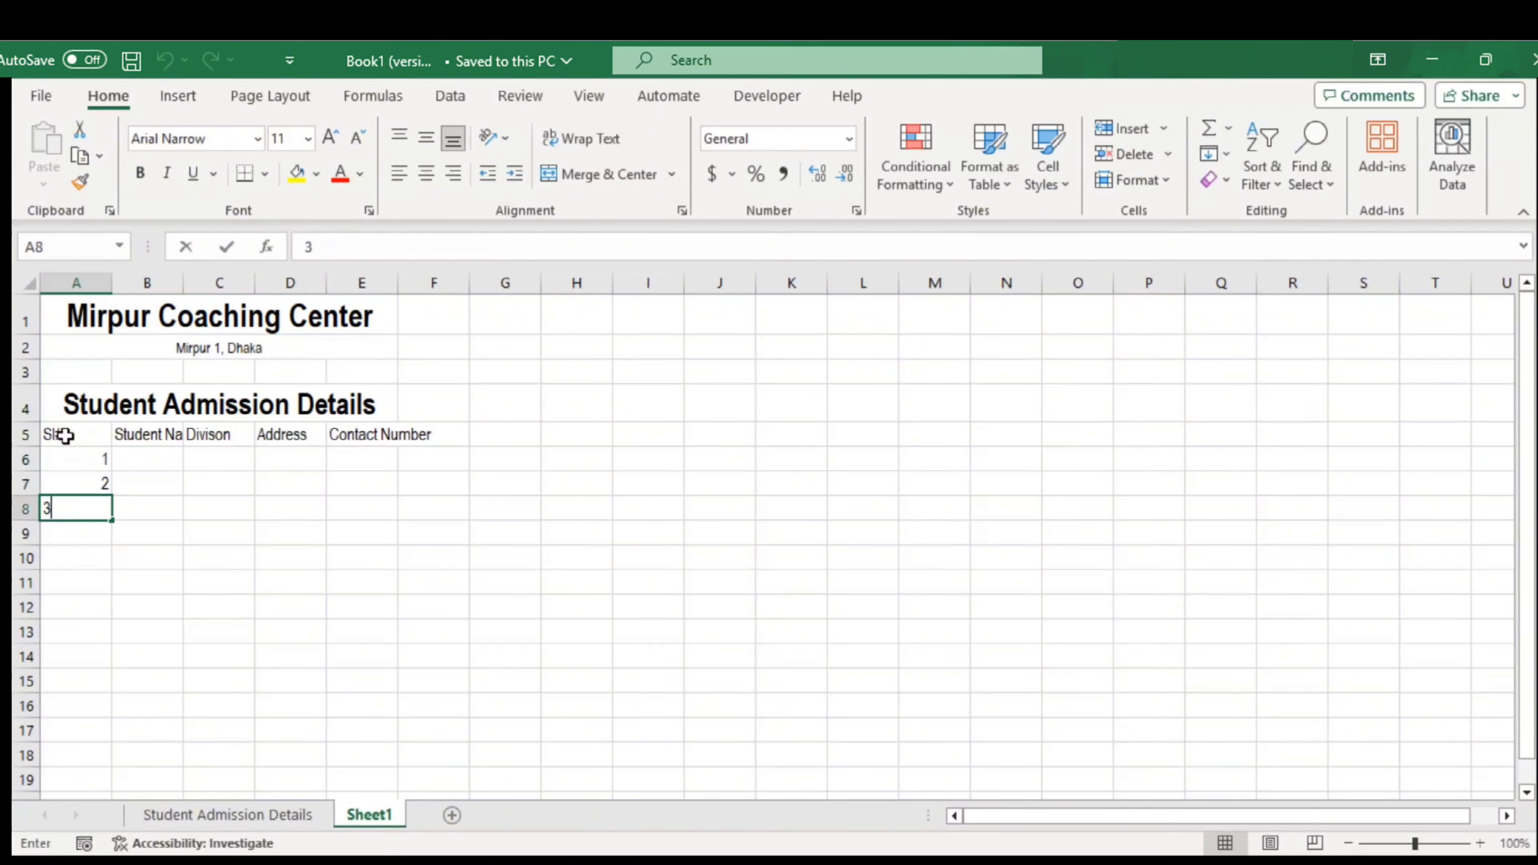
key("Up")
key("Up")
key("shift+Down")
key("shift+Down")
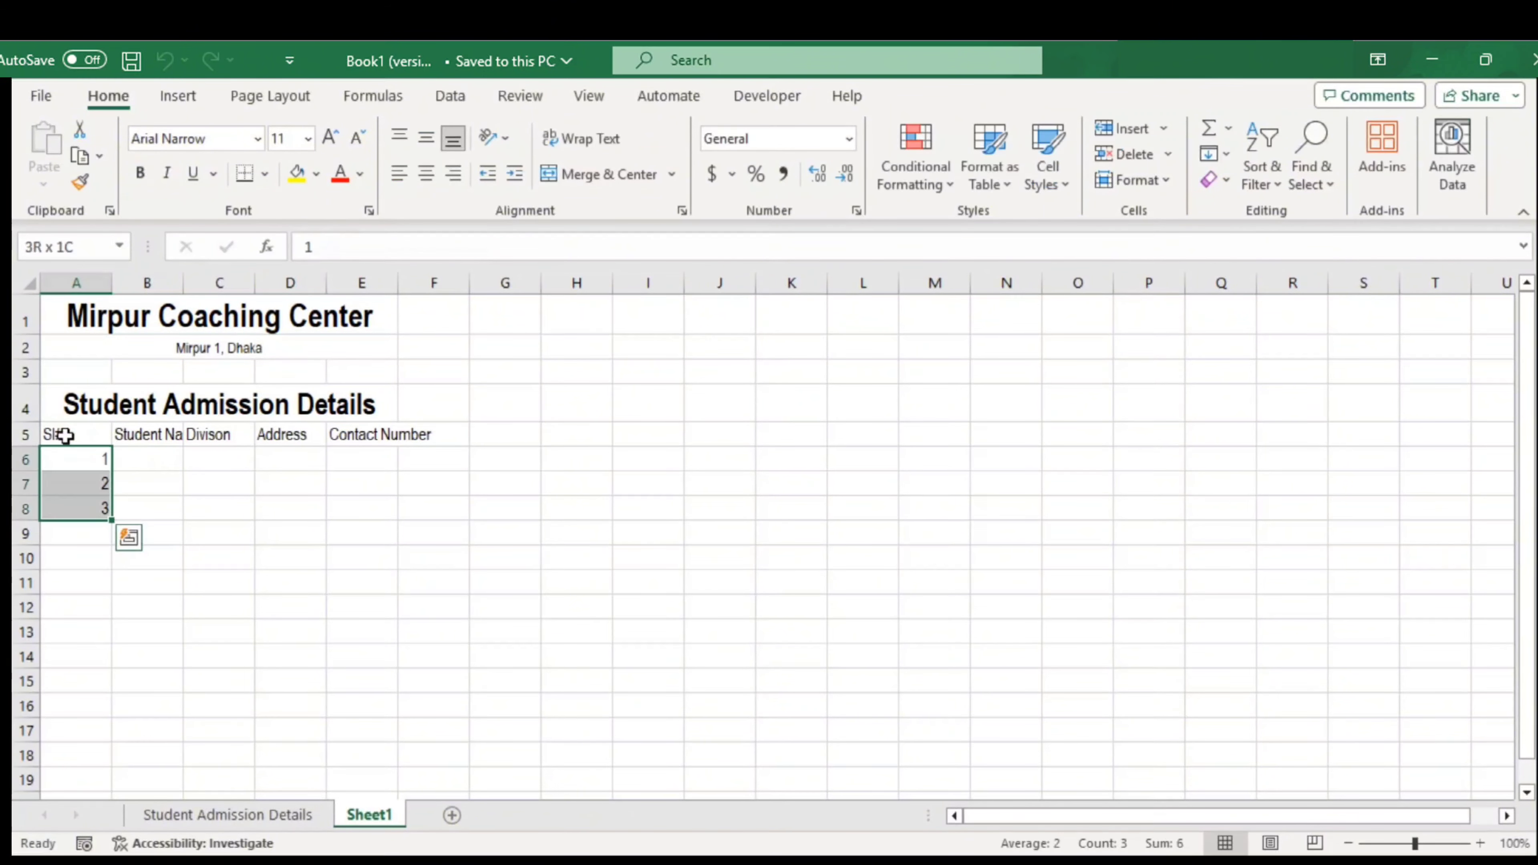
left_click_drag(106, 512, 88, 799)
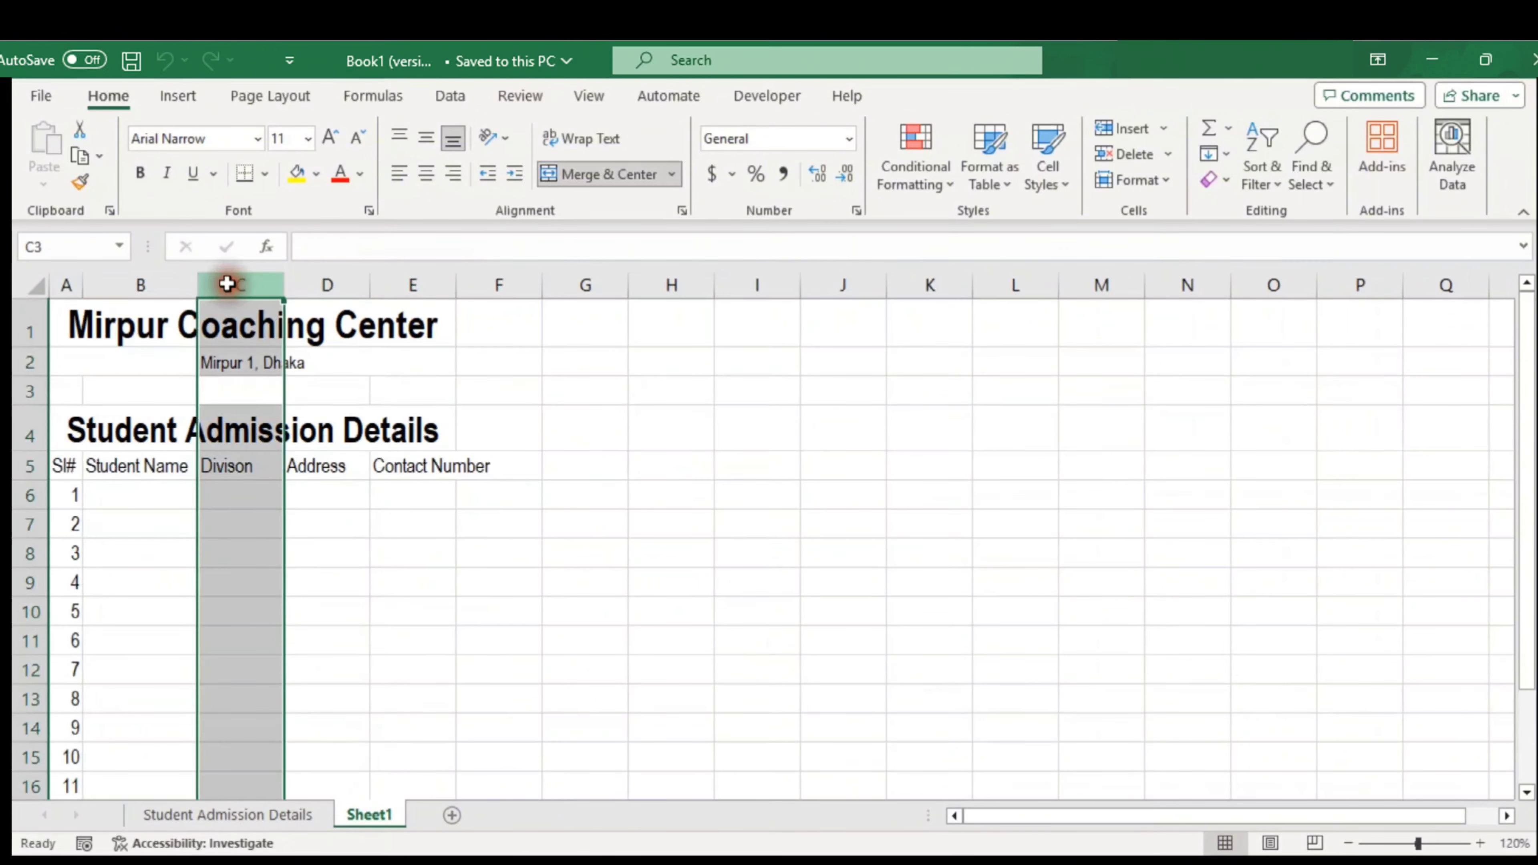
Insert an 'Admission Date' column before Divison and autofit columns C and F
right_click(227, 284)
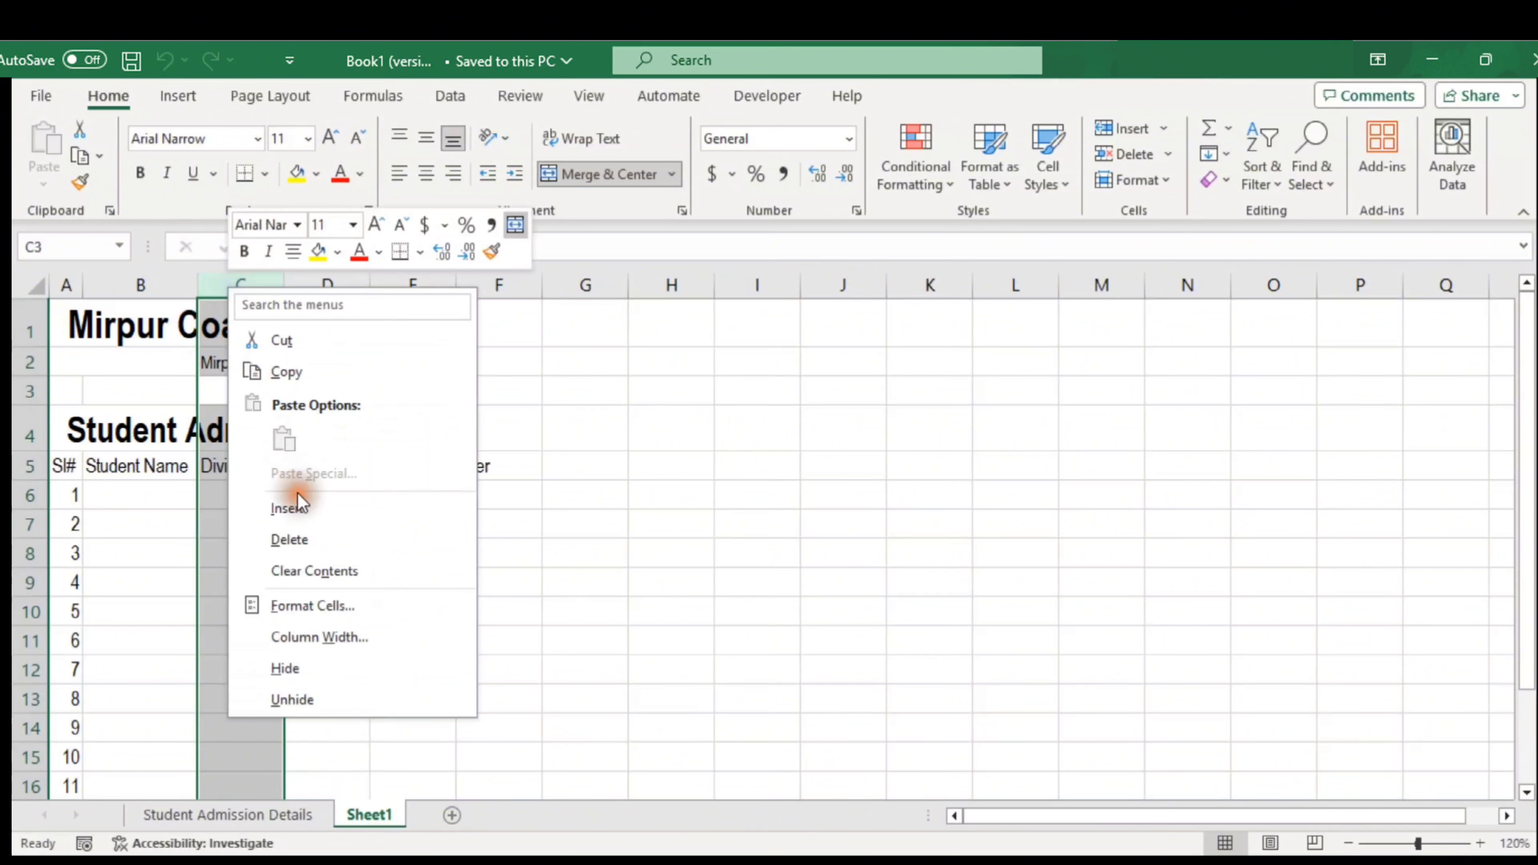
left_click(299, 508)
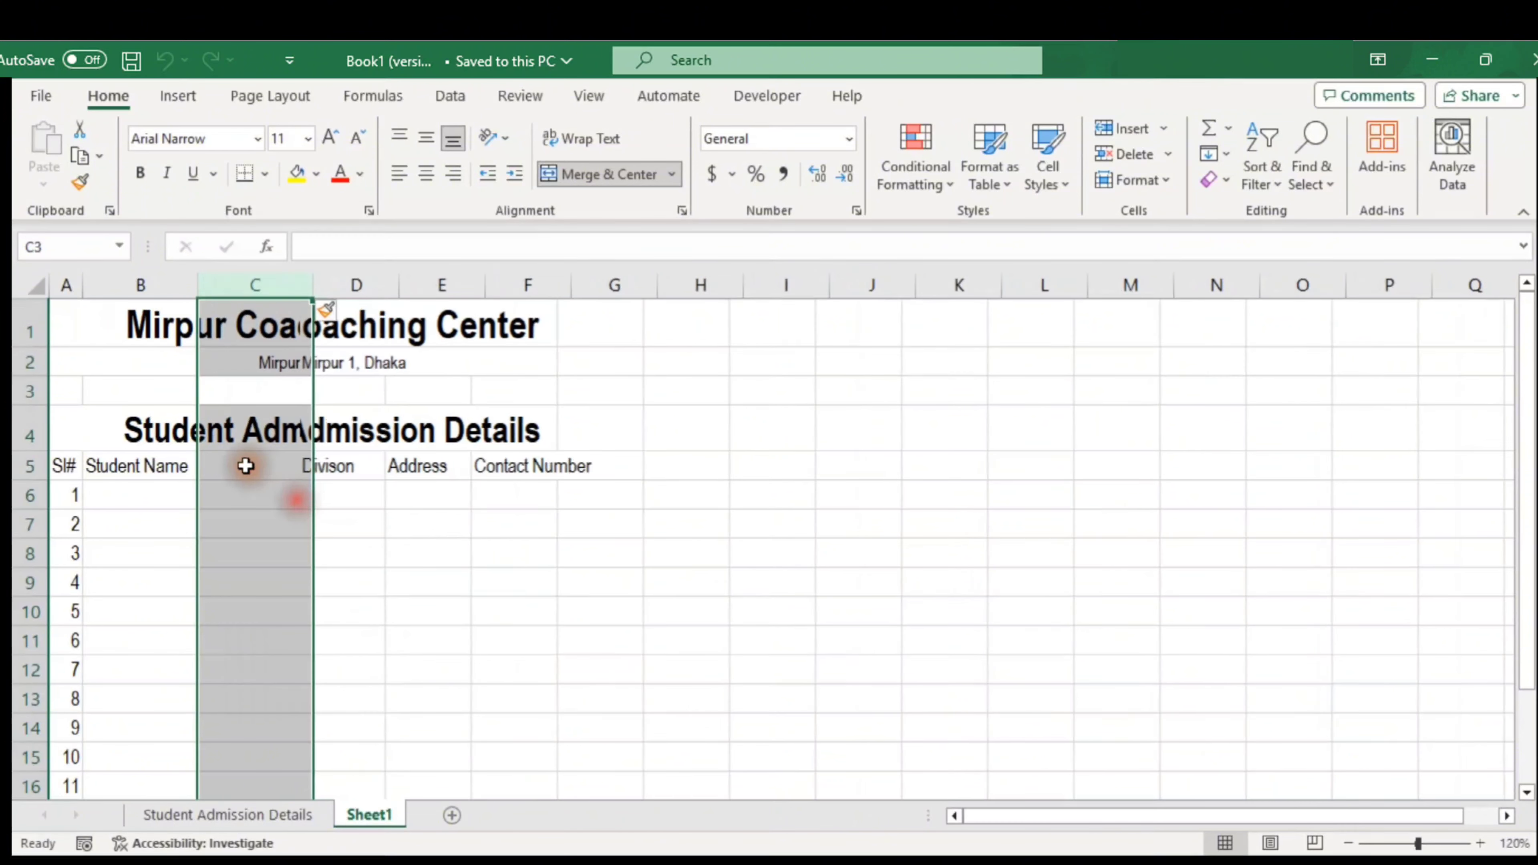
left_click(243, 465)
type("Admission Date")
key("ctrl+Return")
double_click(313, 285)
double_click(582, 285)
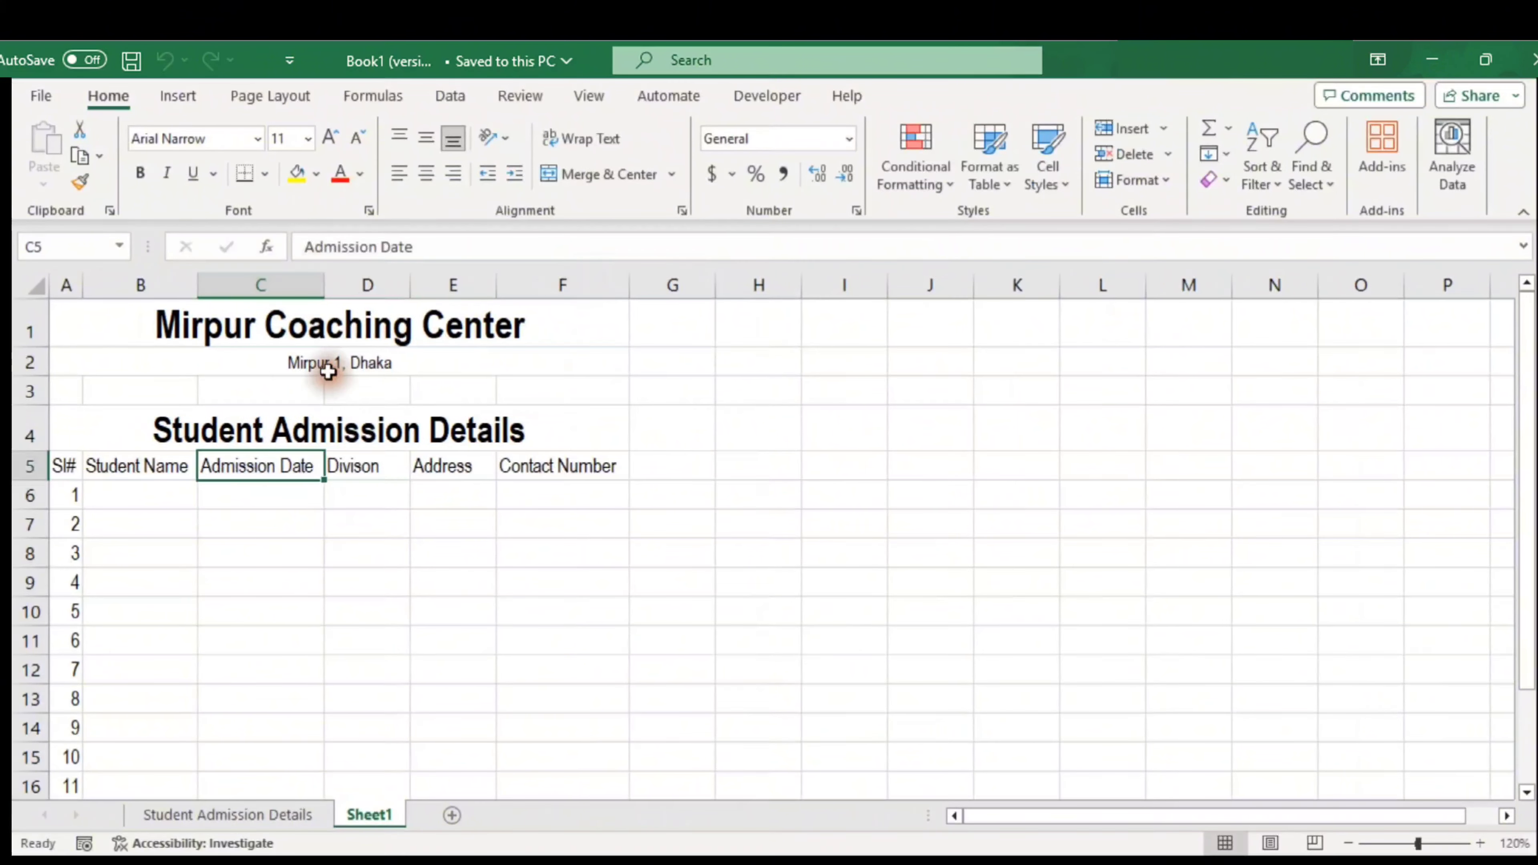
Give the Mirpur Coaching Center title a dark blue fill with white text
left_click(327, 330)
left_click(316, 174)
left_click(446, 384)
left_click(360, 174)
left_click(343, 269)
Give the Student Admission Details heading a dark blue fill with white text
left_click(339, 430)
left_click(297, 174)
left_click(340, 174)
left_click(354, 564)
left_click(67, 466)
key("ctrl+shift+Right")
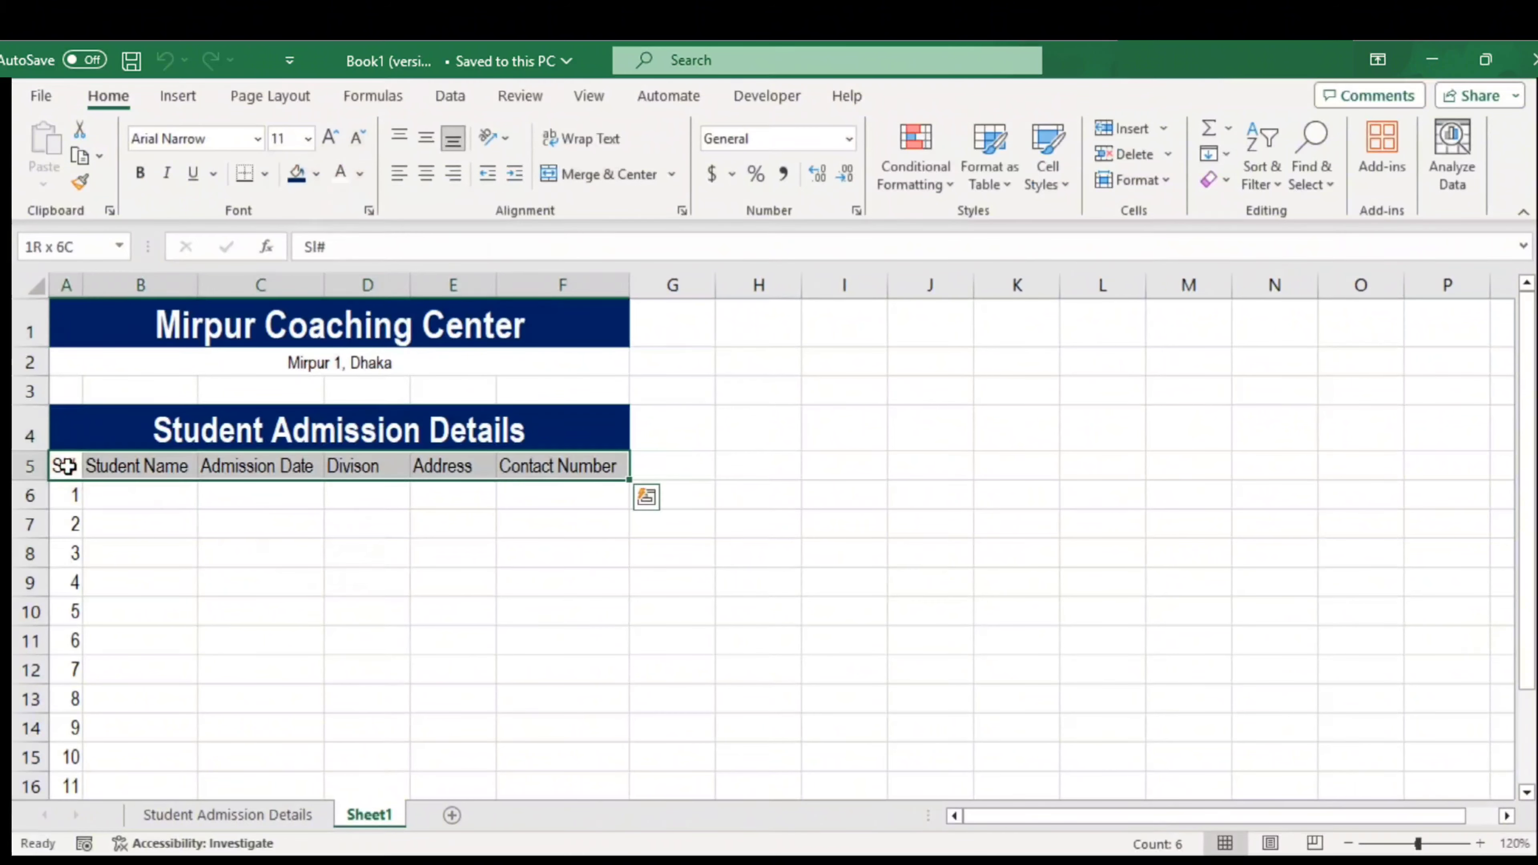
left_click(140, 466)
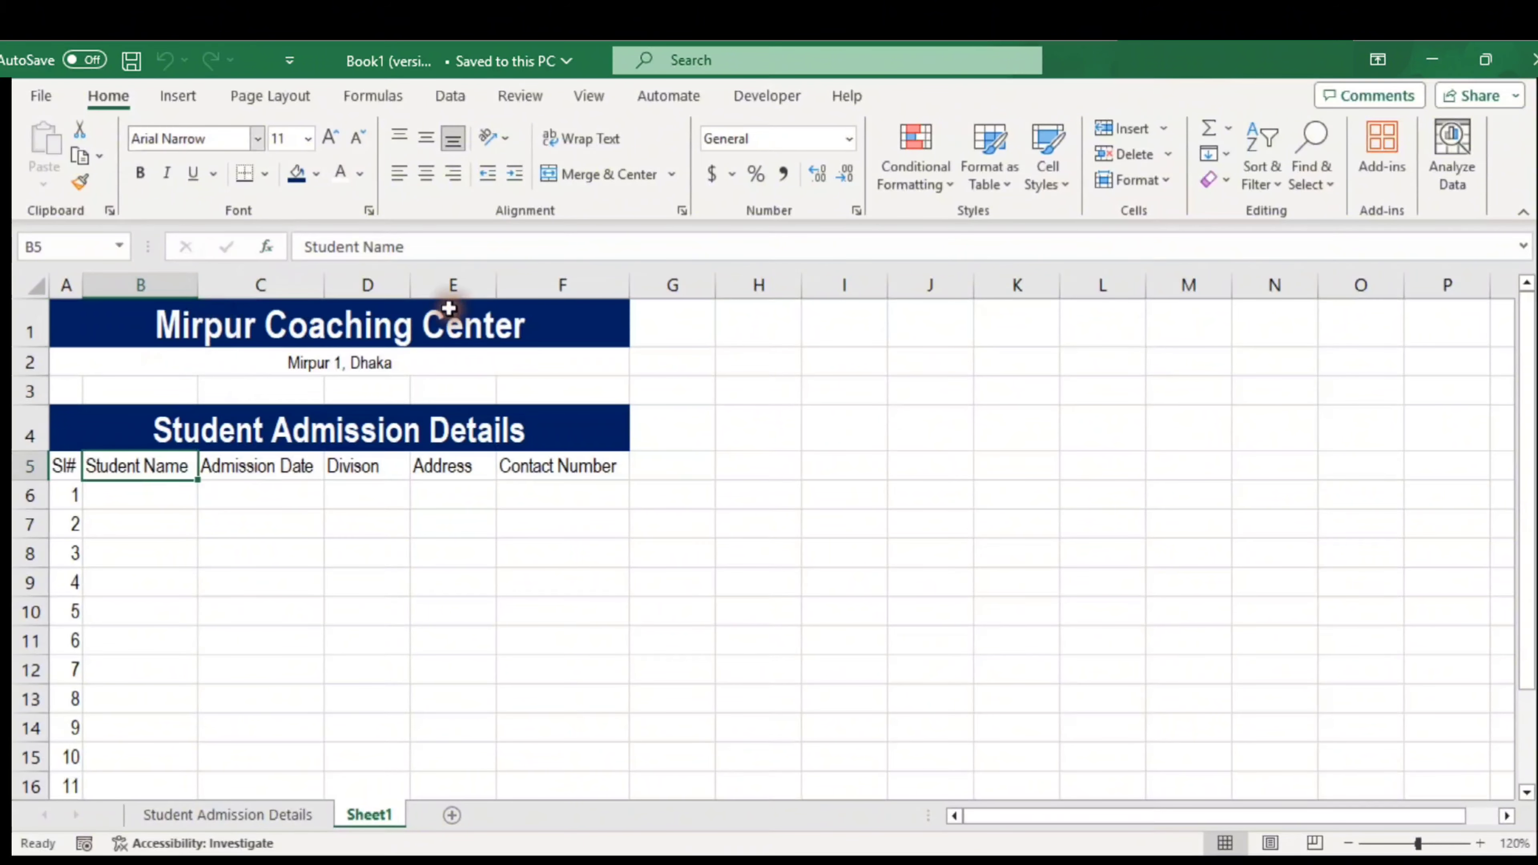
Open the Quick Access Toolbar settings and list All Commands
left_click(291, 79)
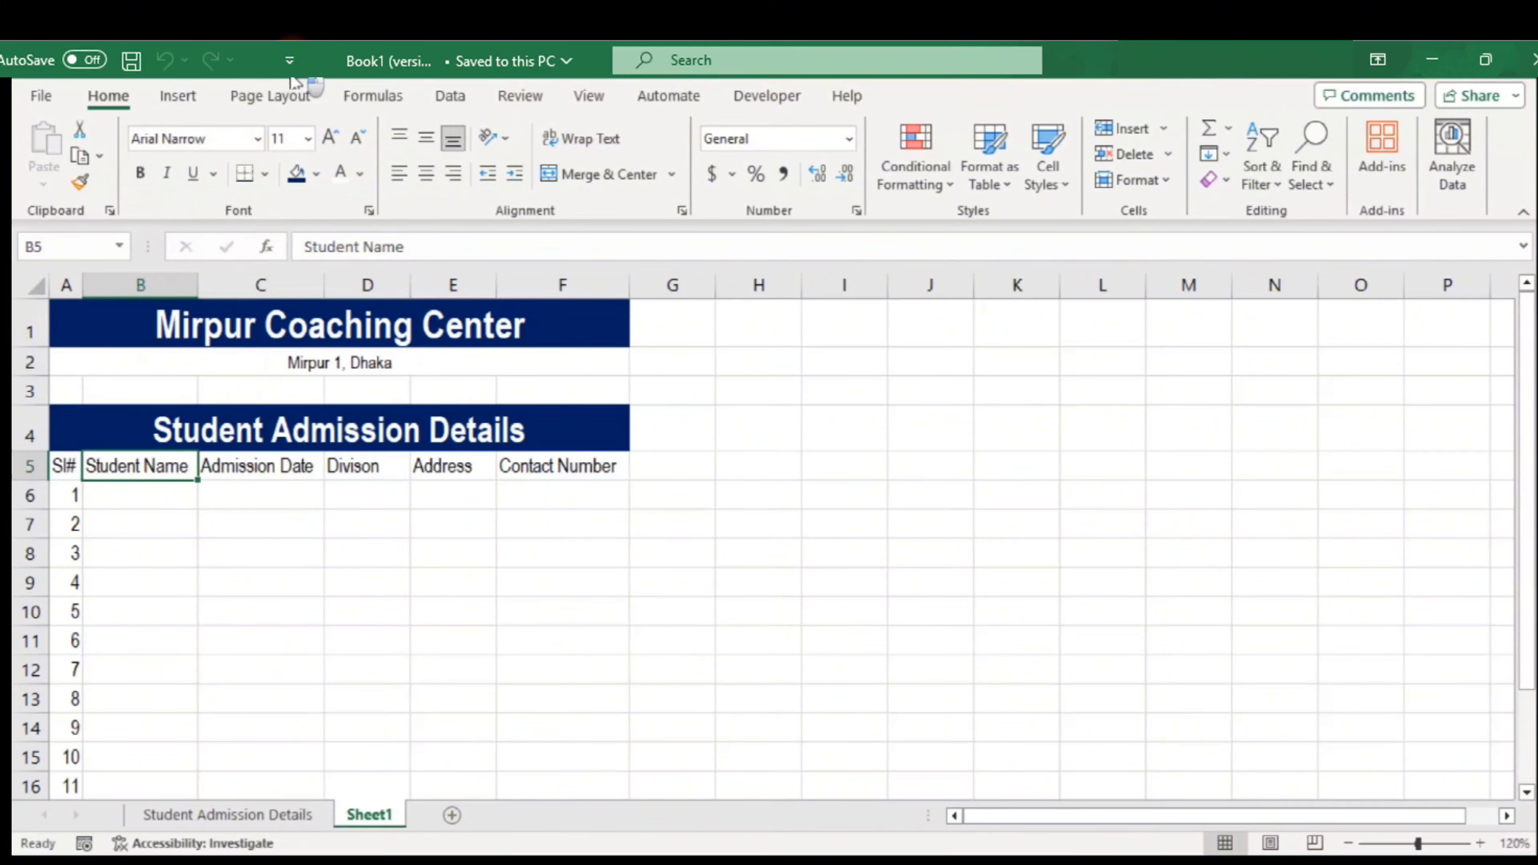
left_click(290, 60)
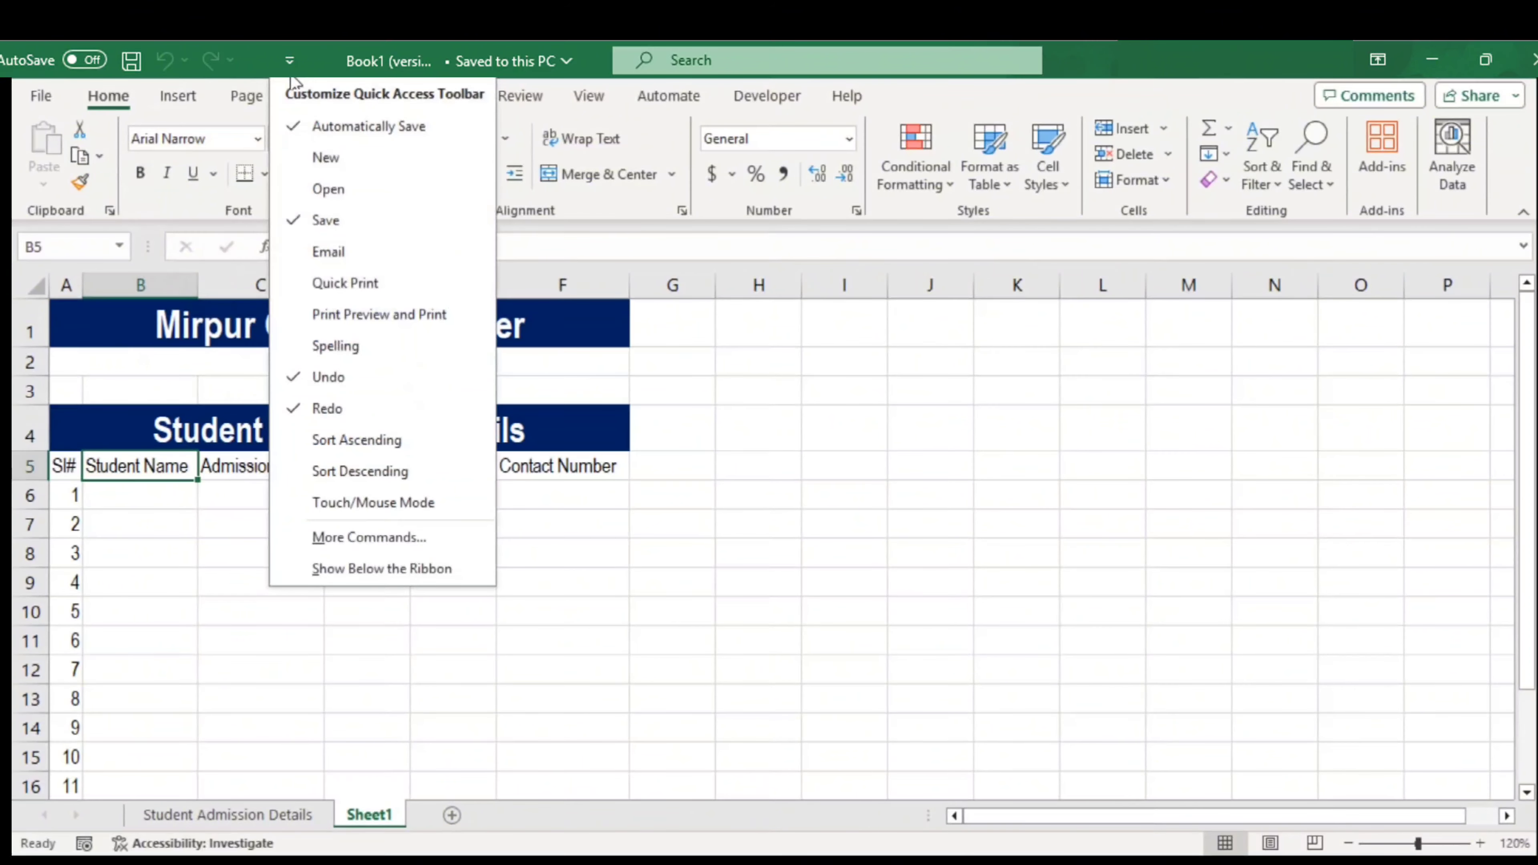
left_click(317, 538)
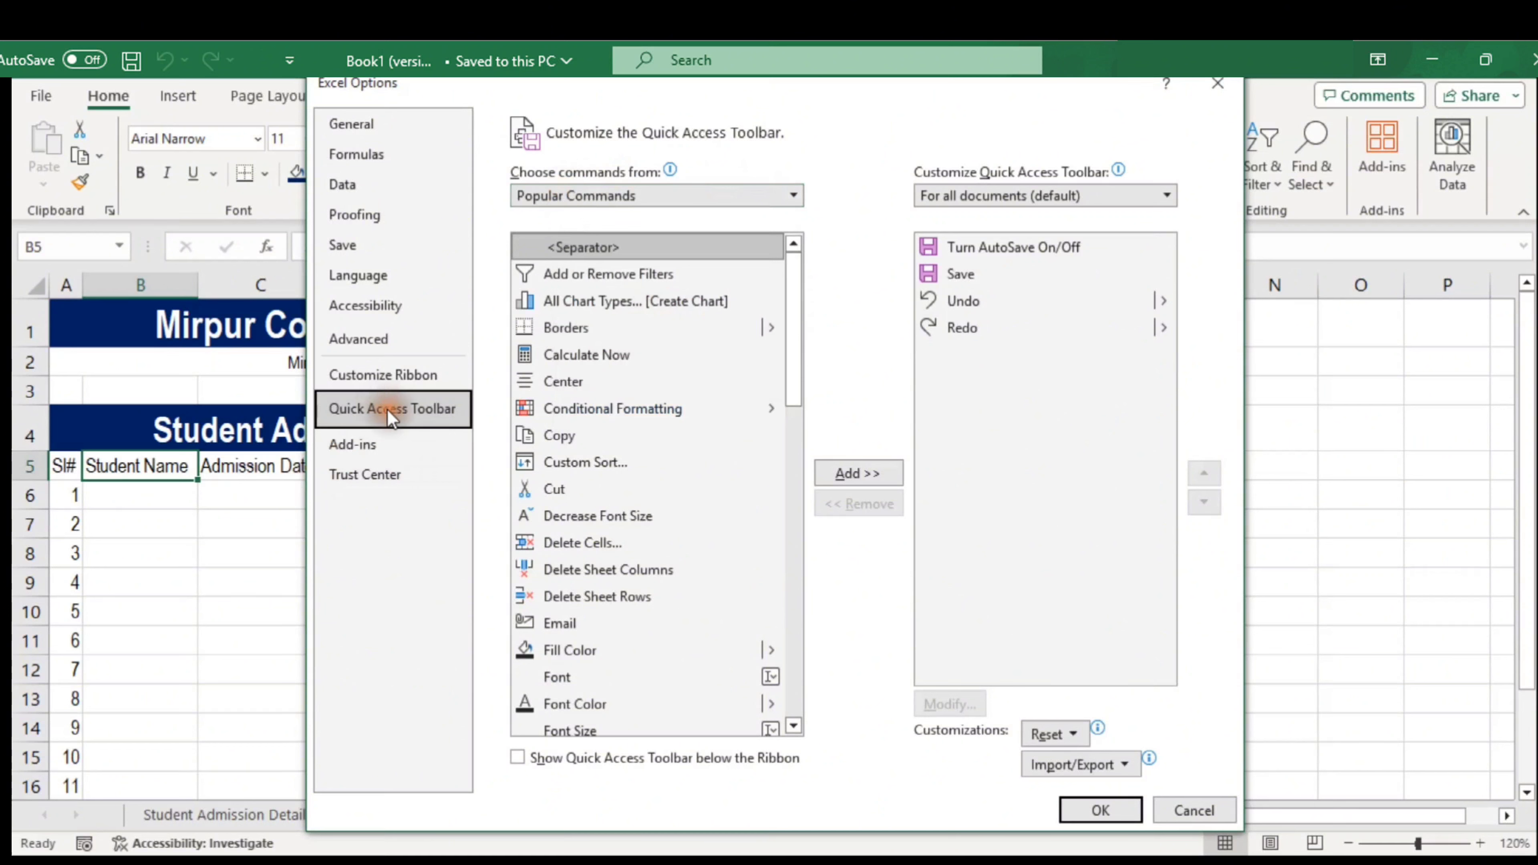
left_click(798, 194)
left_click(600, 261)
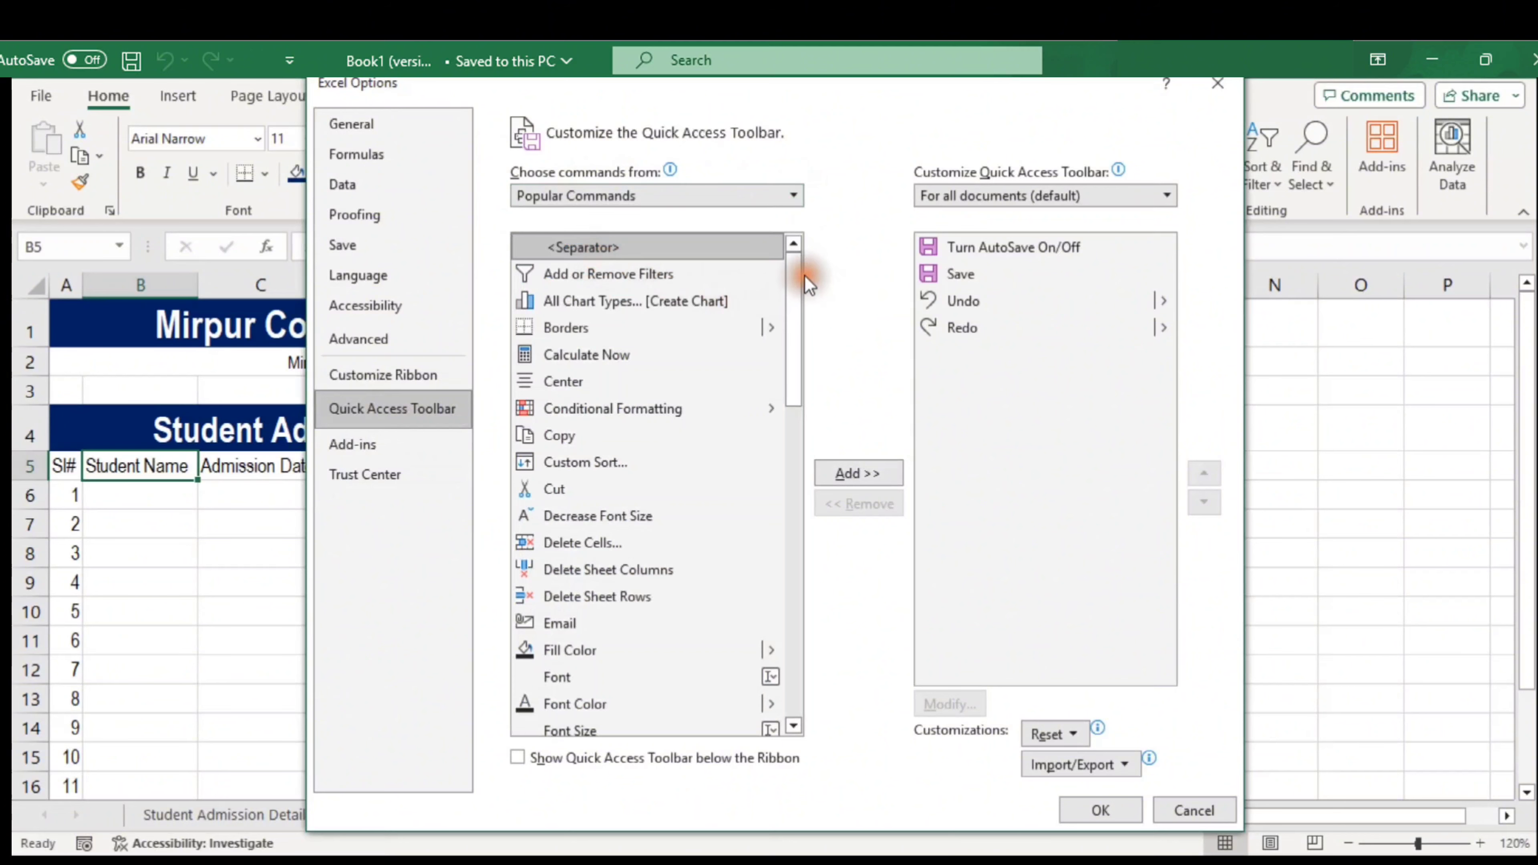
left_click_drag(803, 261, 801, 426)
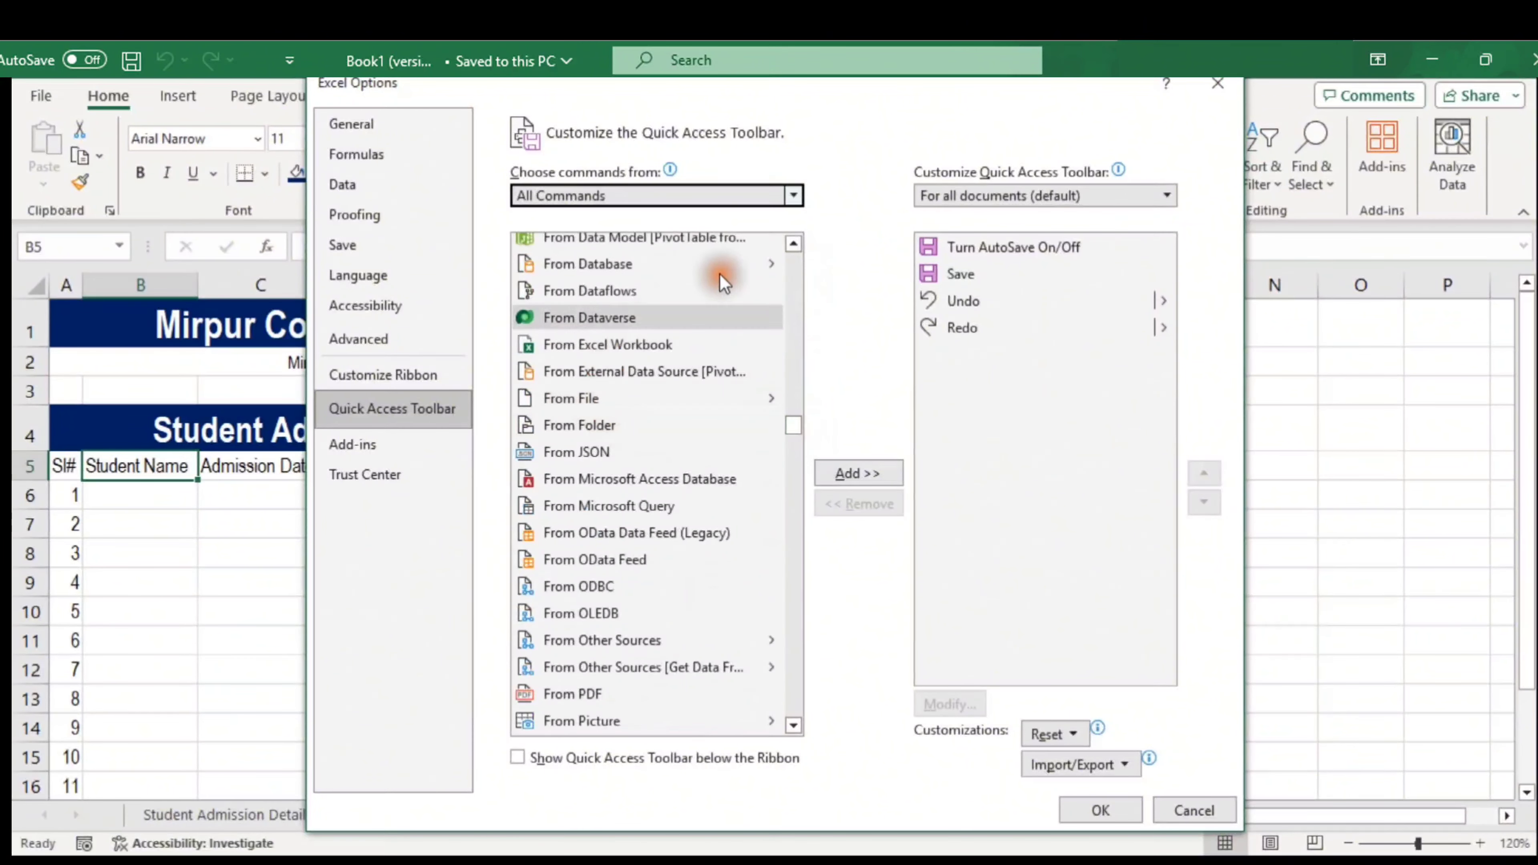
left_click(794, 244)
left_click(795, 244)
left_click_drag(795, 244, 796, 244)
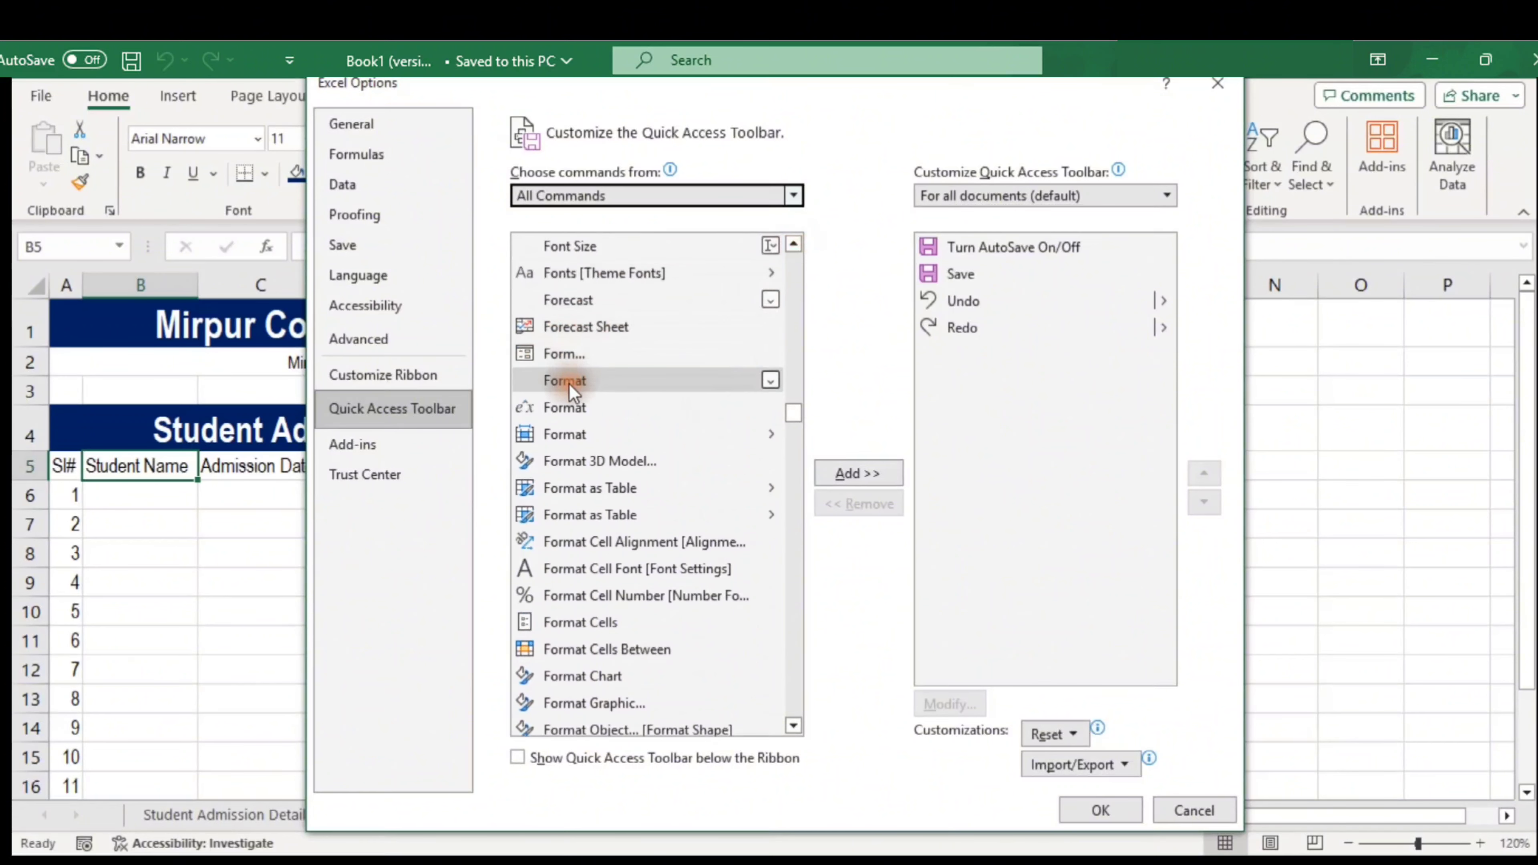
Add the Form command to the Quick Access Toolbar, confirm, and select the headers B5:F5
left_click(562, 351)
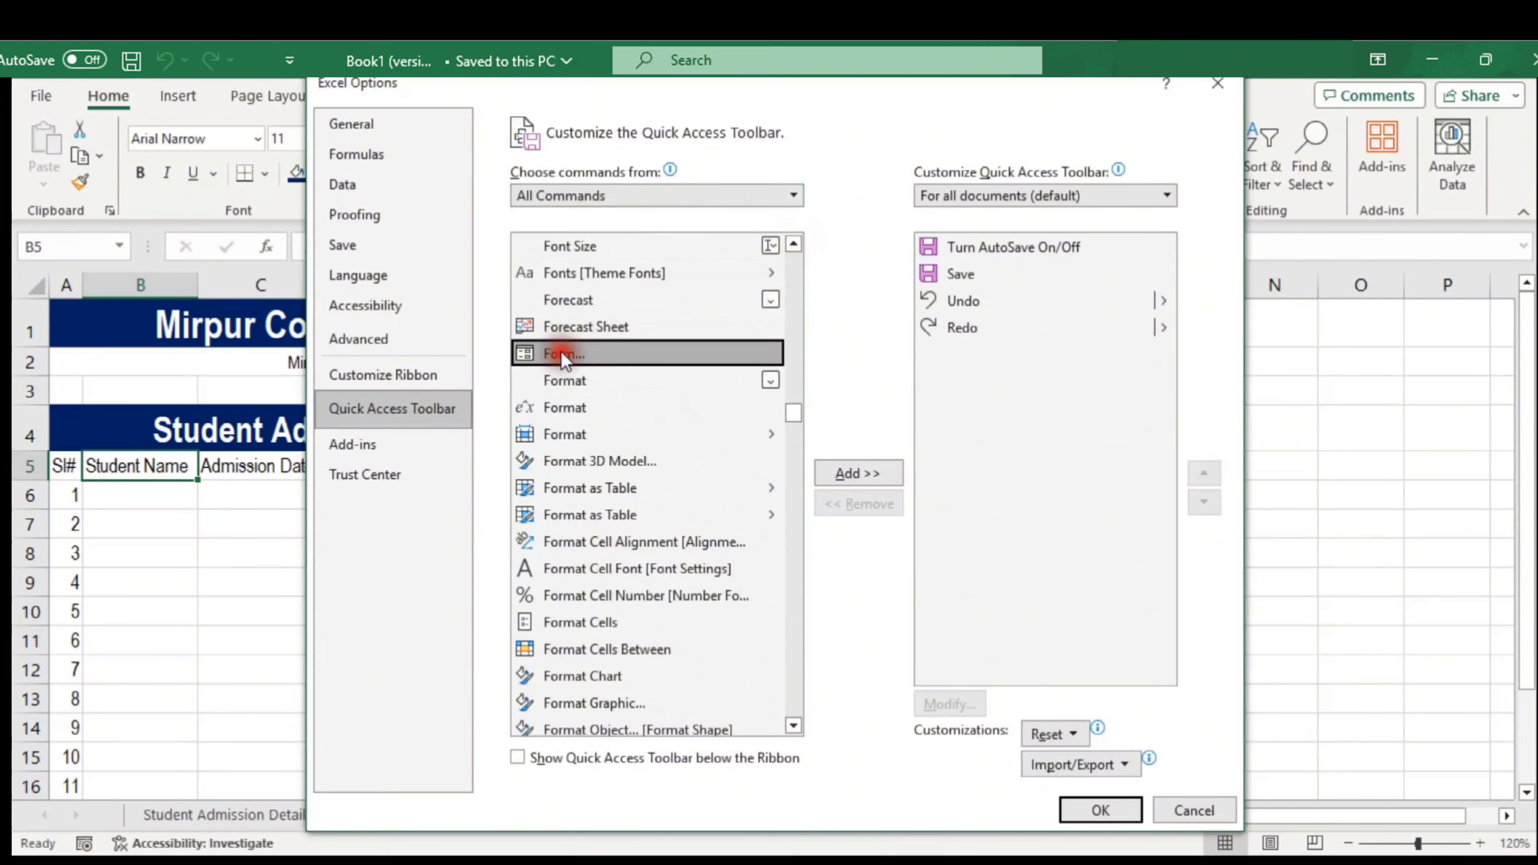
left_click(854, 479)
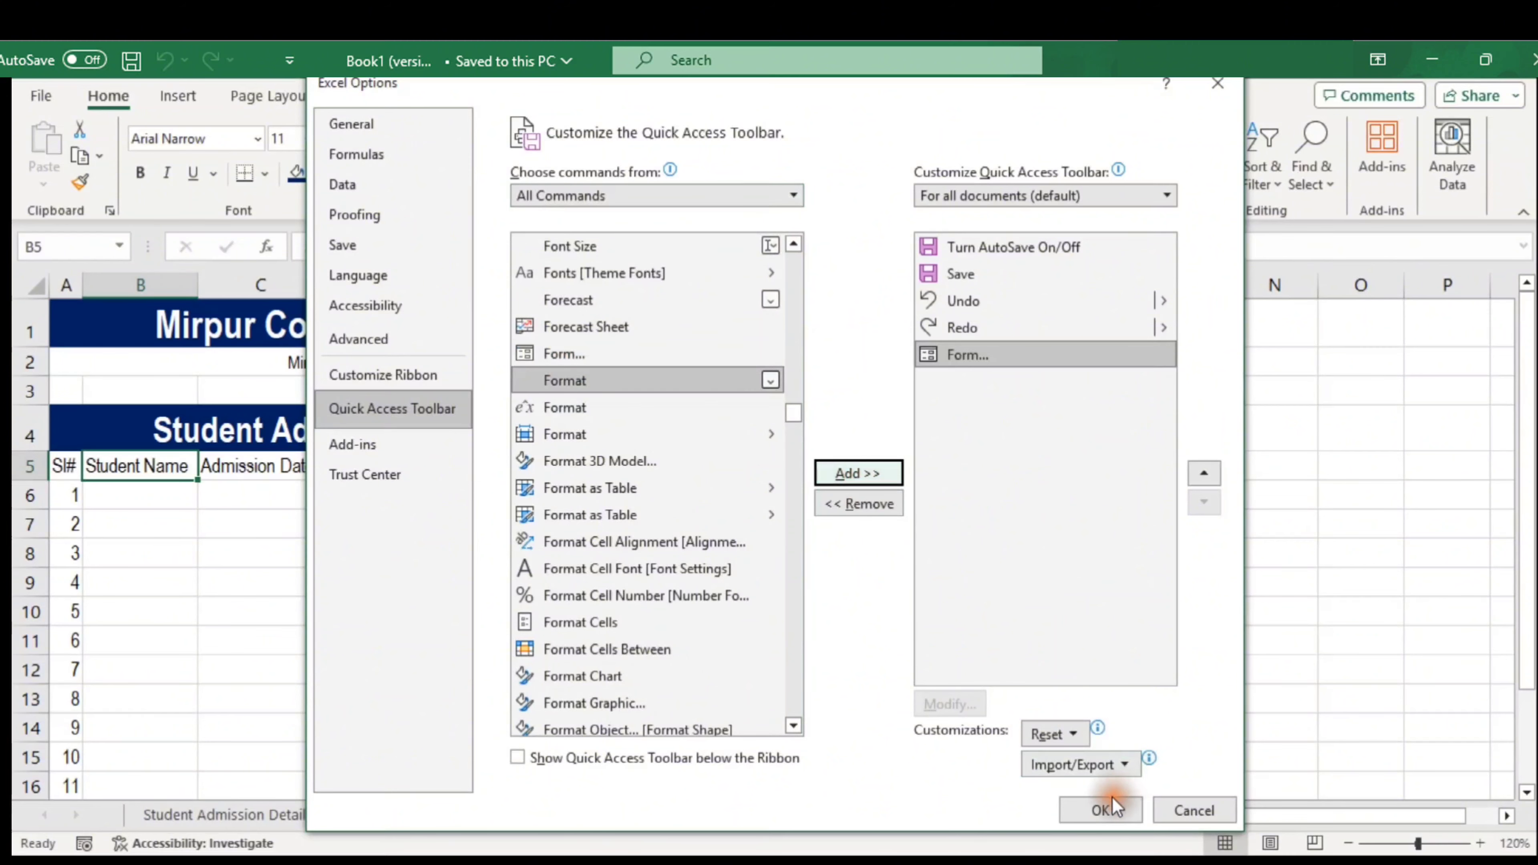
left_click(1104, 809)
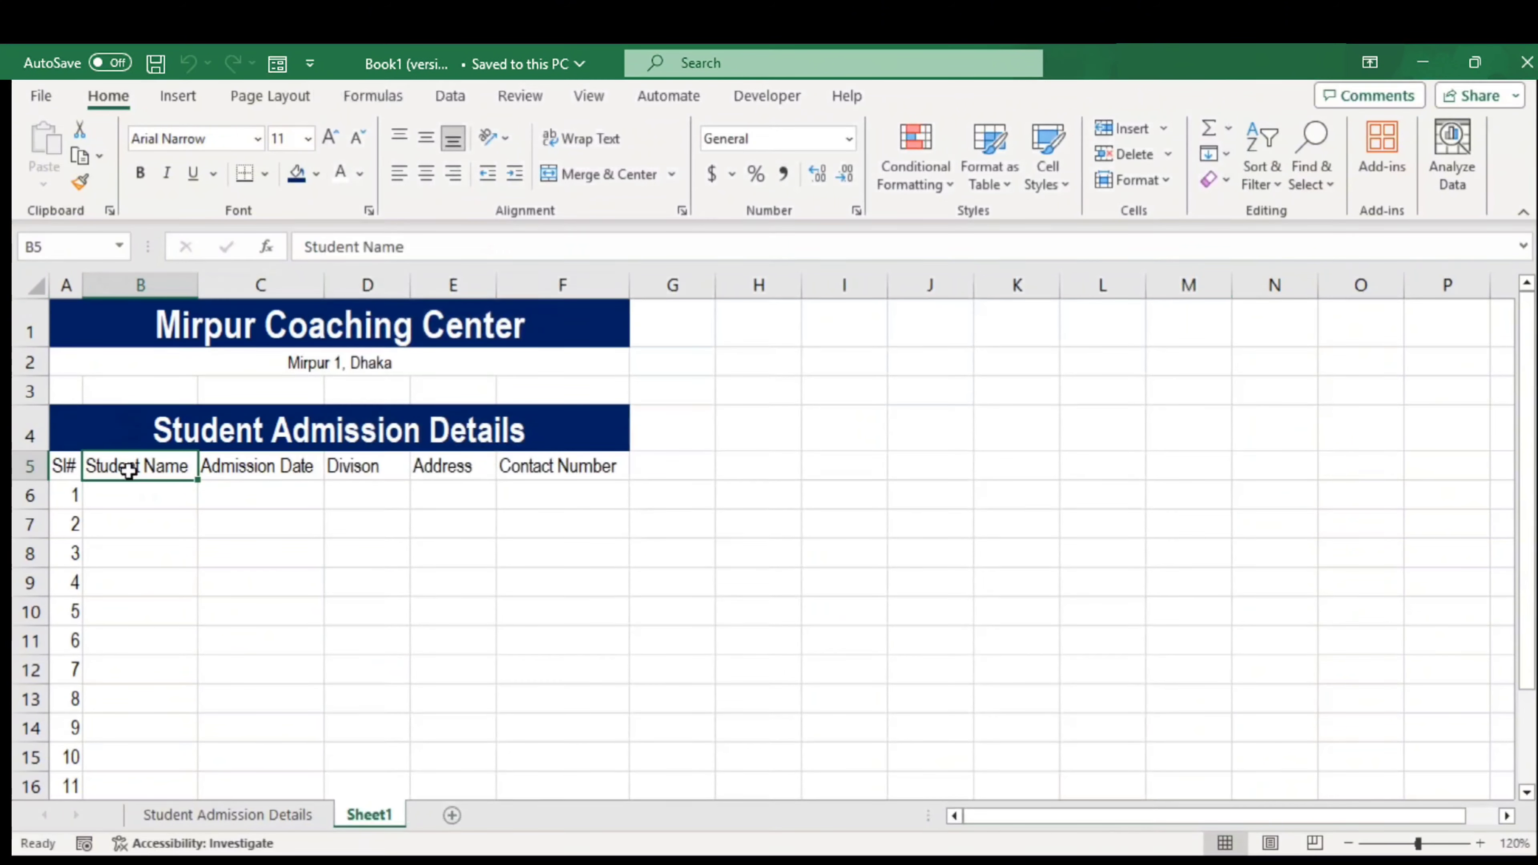
key("ctrl+shift+Right")
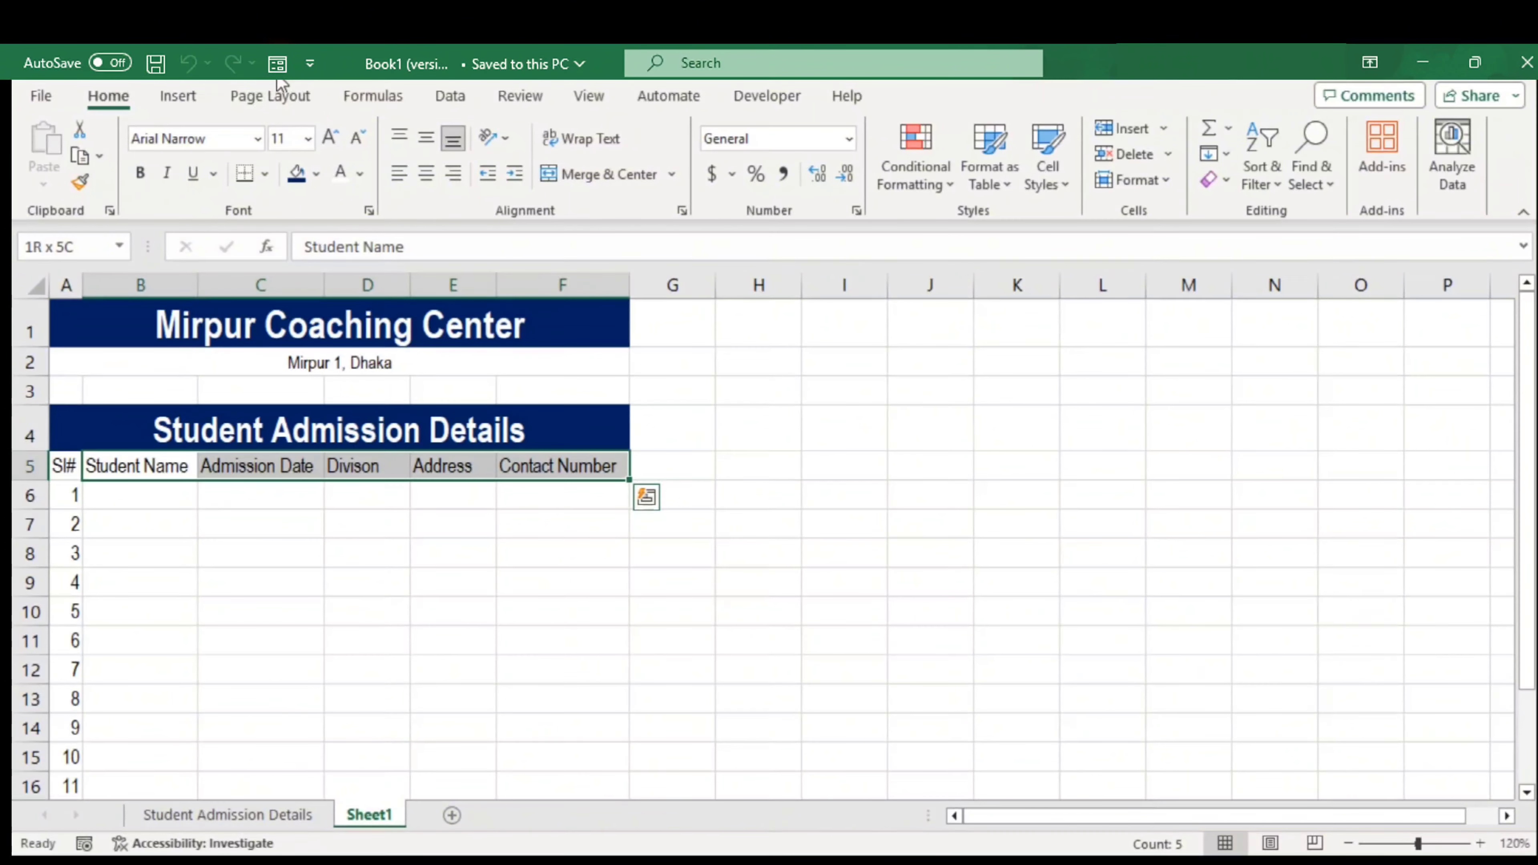
Open the data form on the header row and save the first student's record
left_click(277, 63)
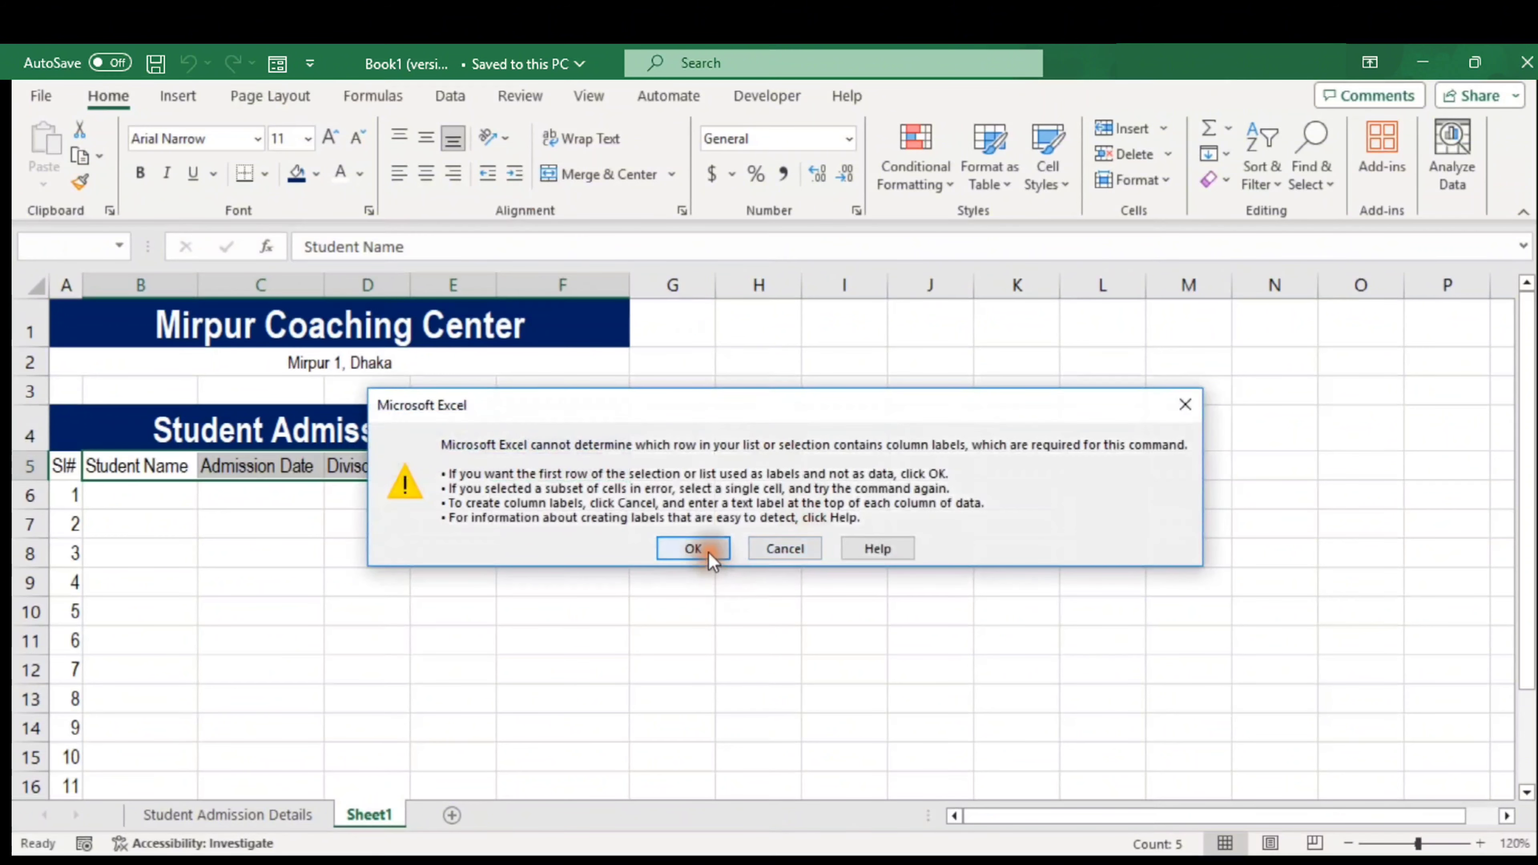
left_click(693, 548)
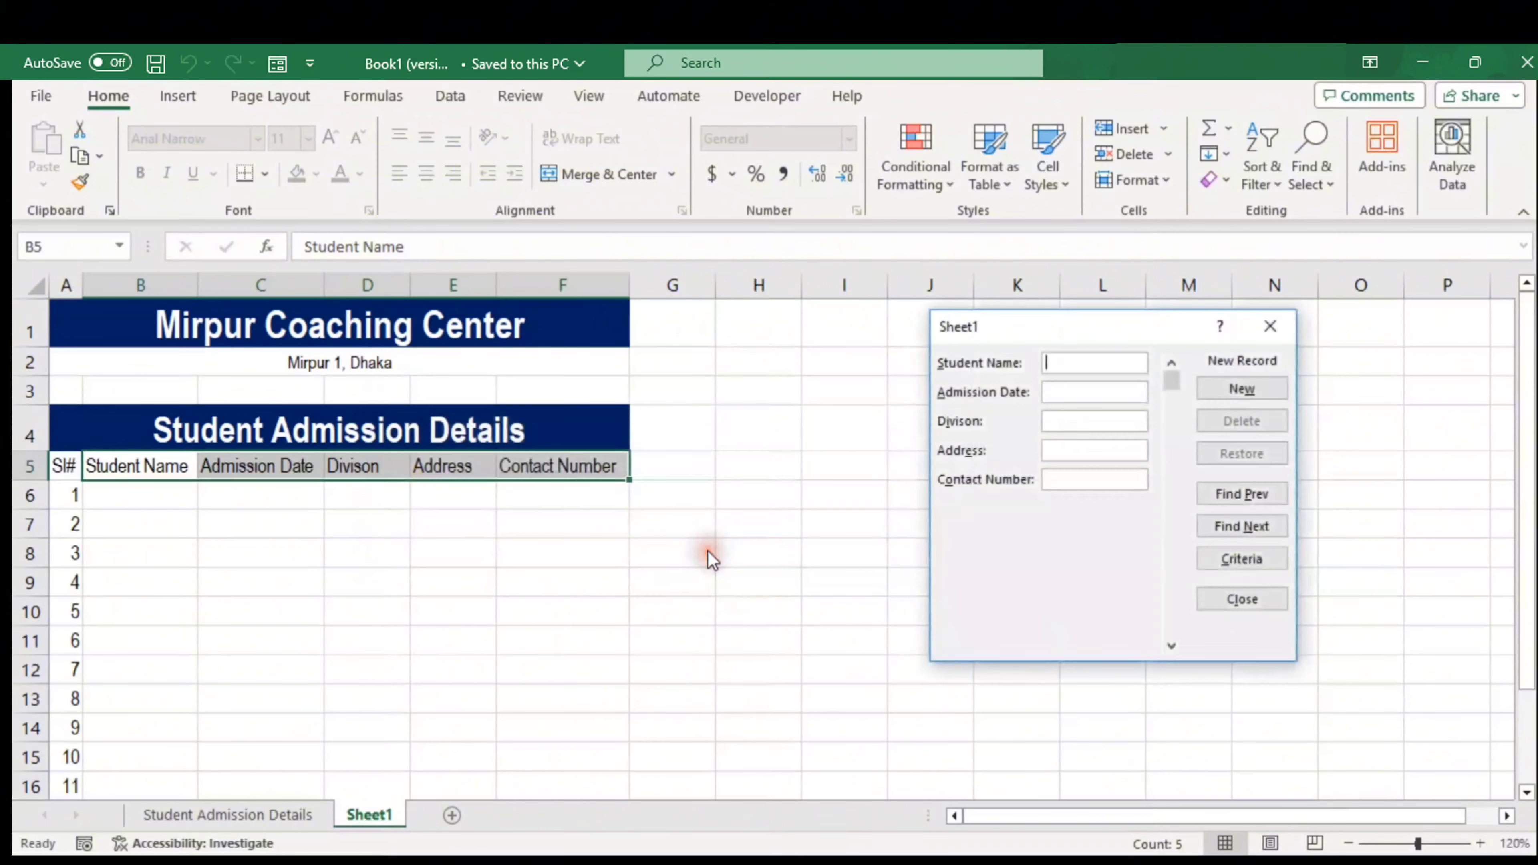
left_click(1082, 358)
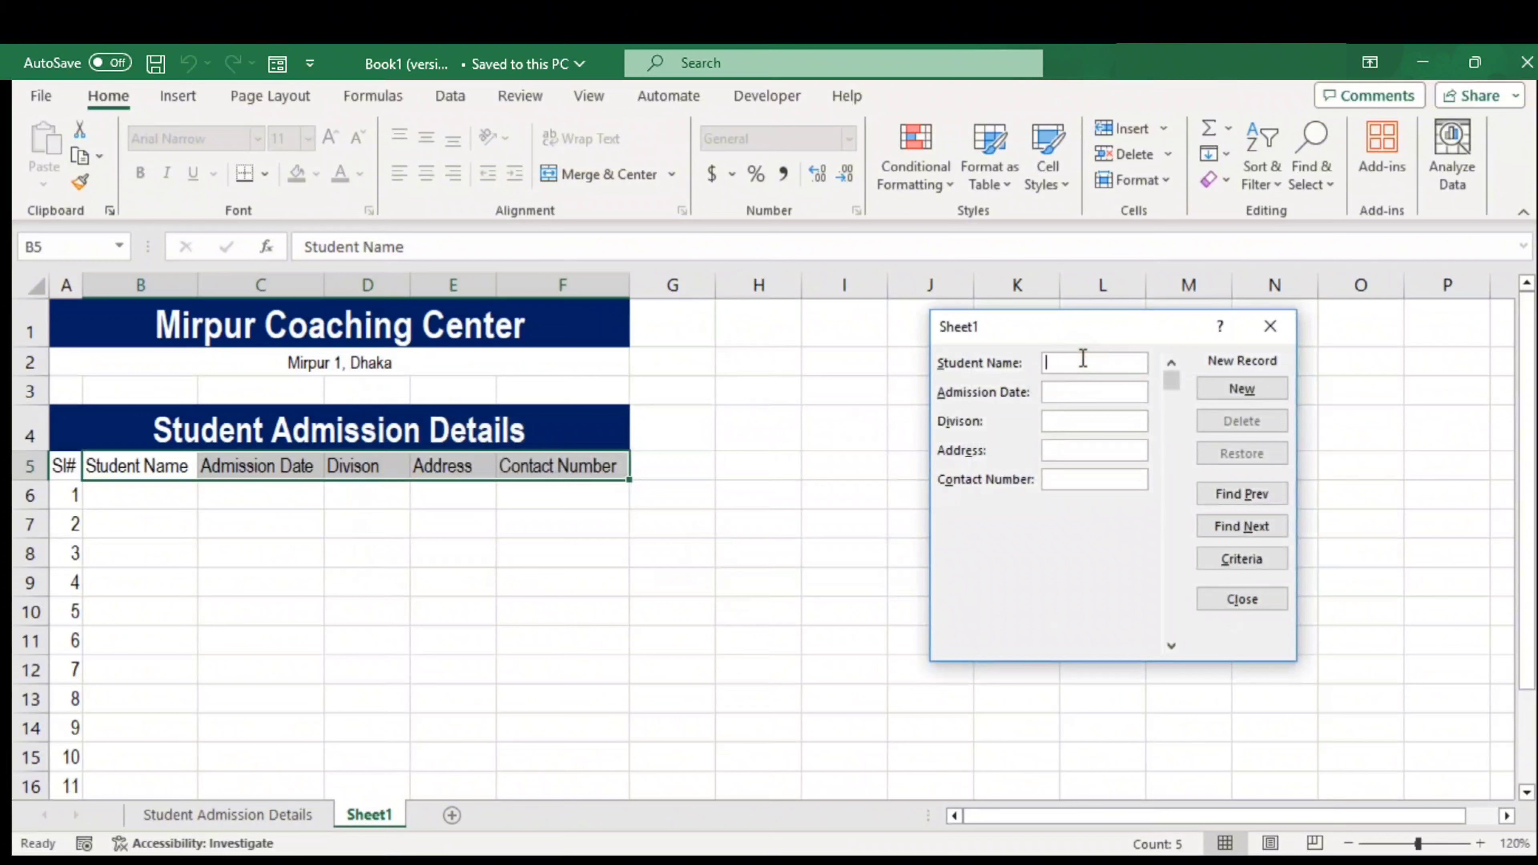
left_click(1100, 390)
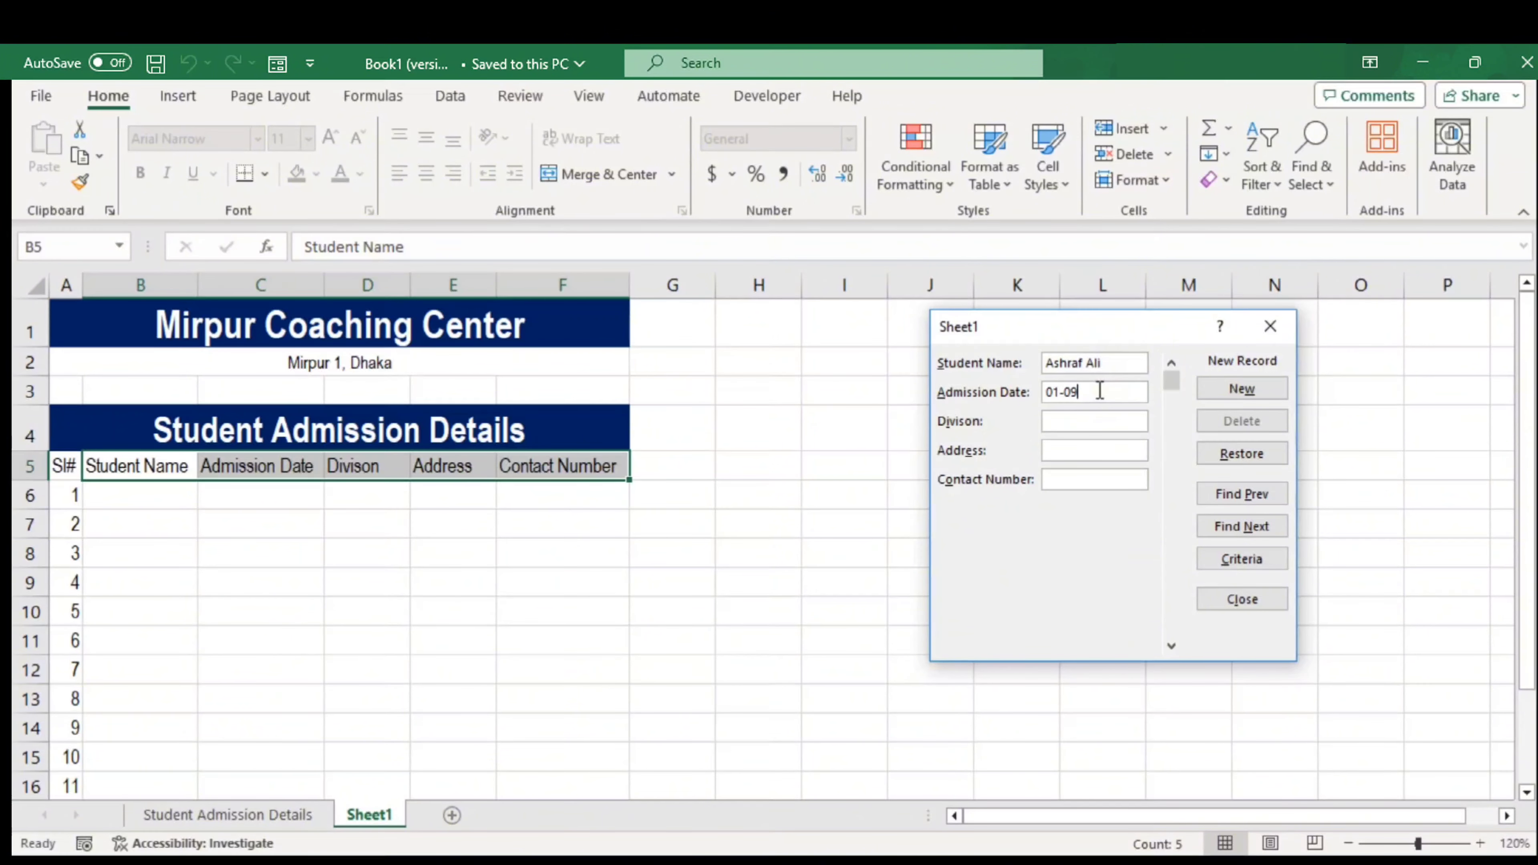
left_click(1090, 420)
type("Science")
left_click(1076, 447)
type("Mi")
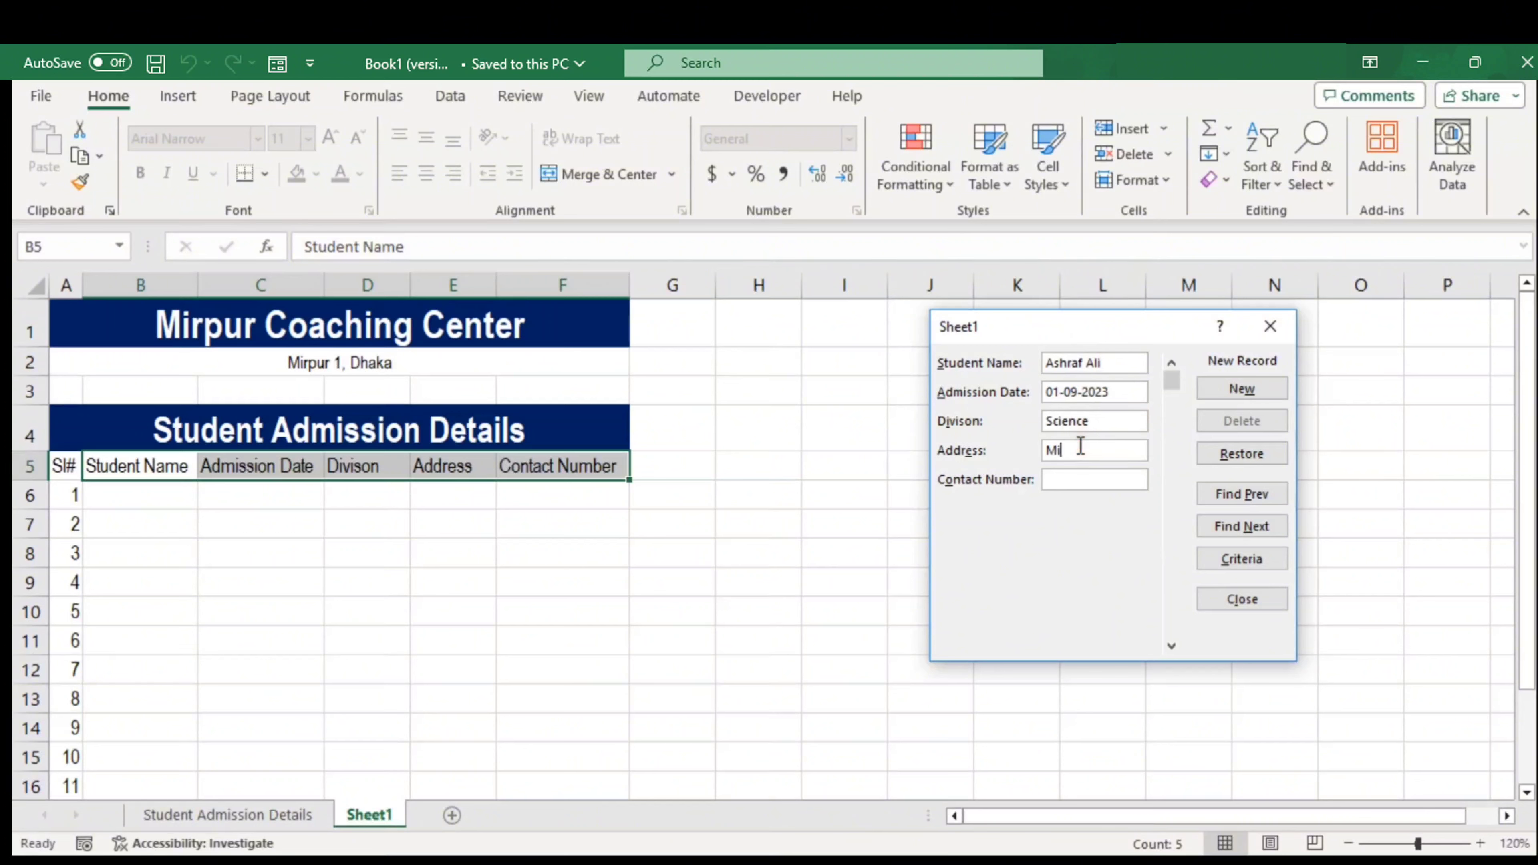
type("rpur 1, DHa")
type("haka")
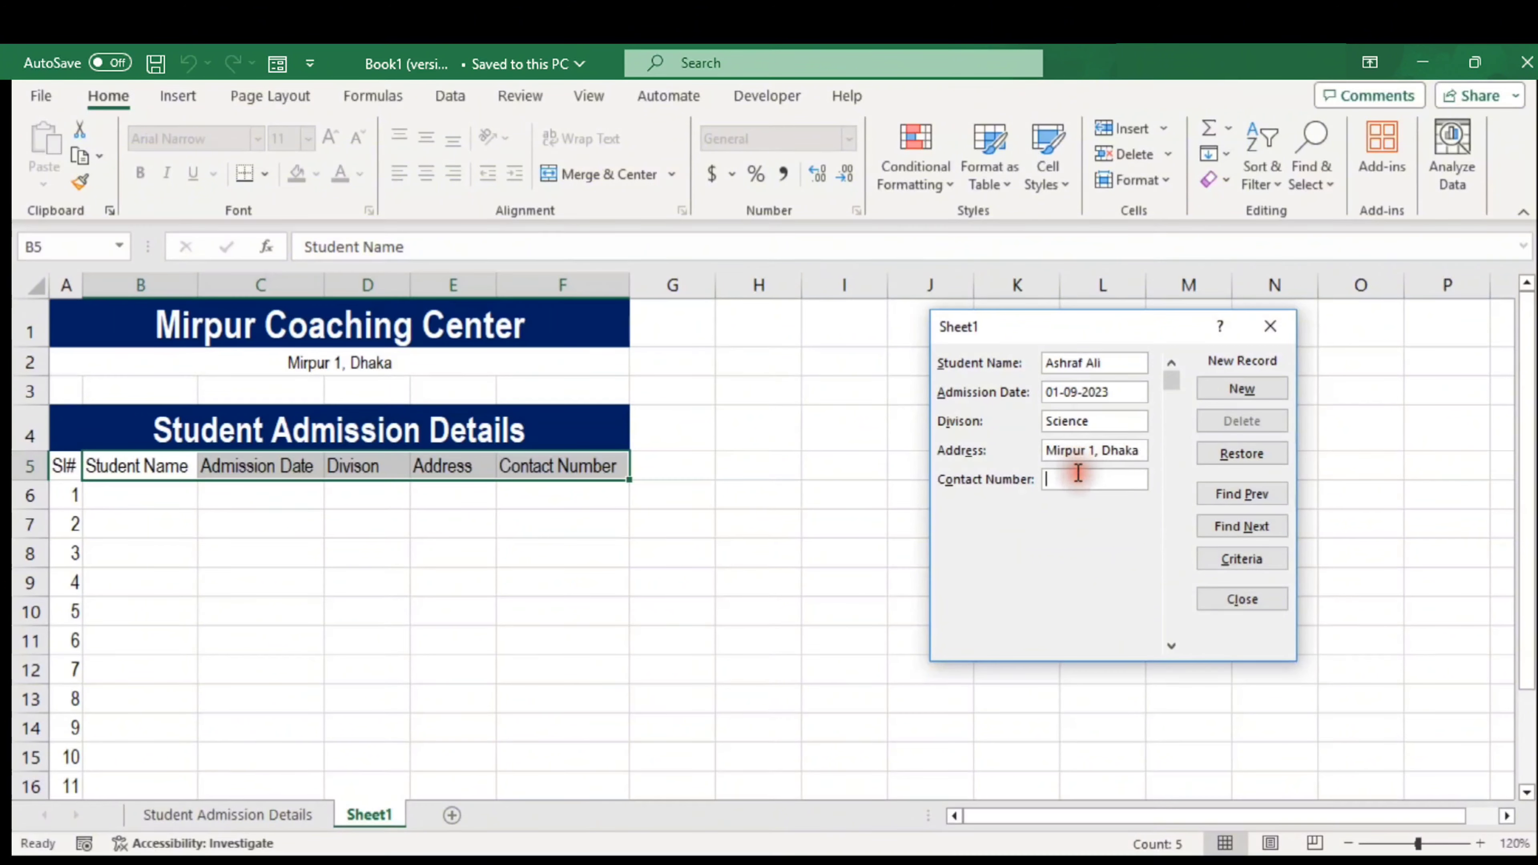
left_click(1078, 473)
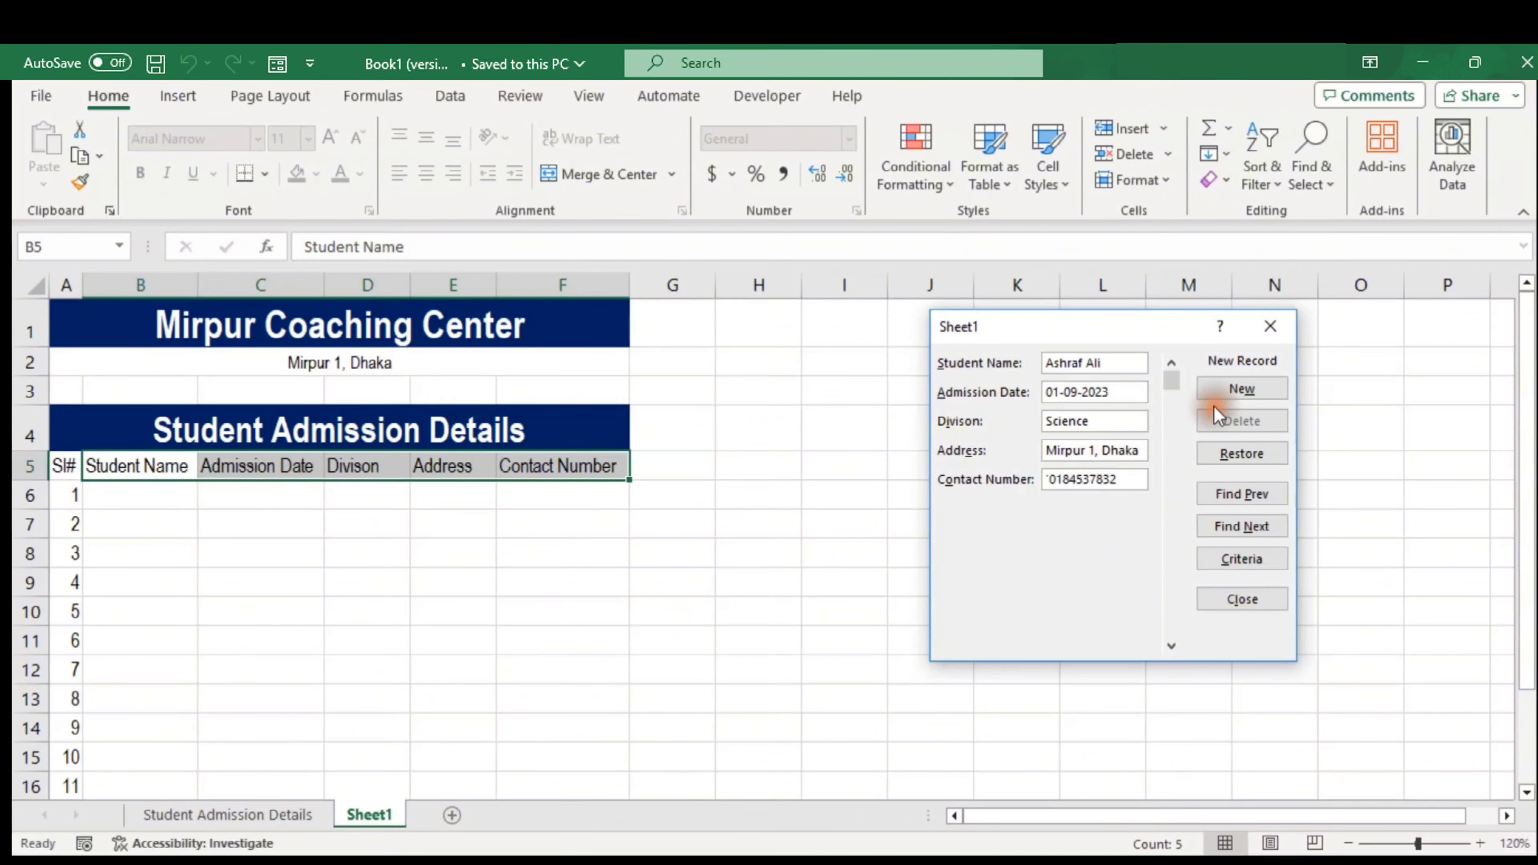
left_click(1253, 394)
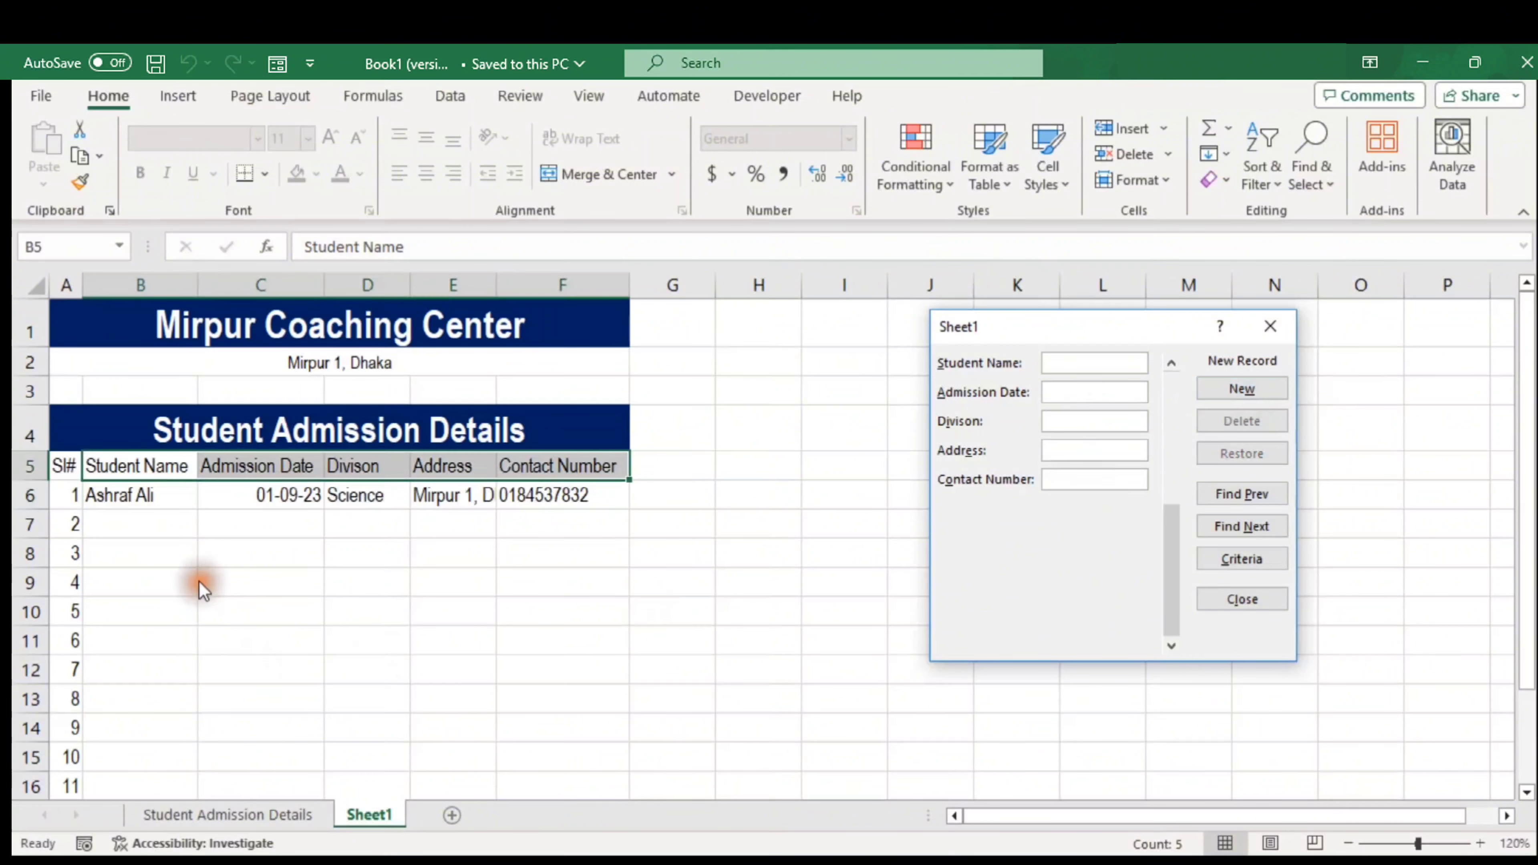
Add a second Commerce-division record with a corrected Kachabazar address and contact number
left_click(1065, 364)
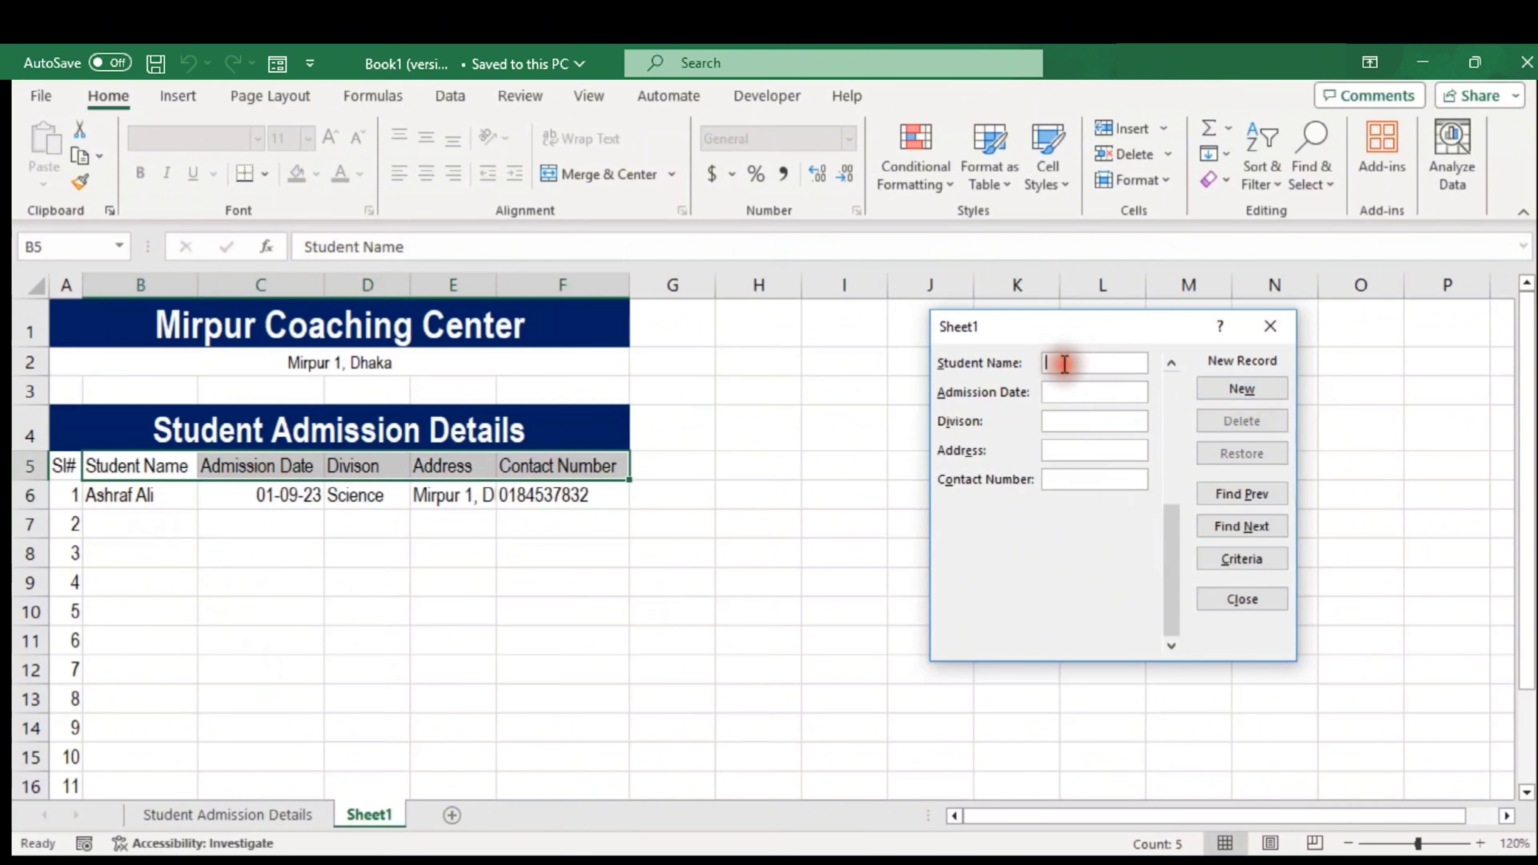
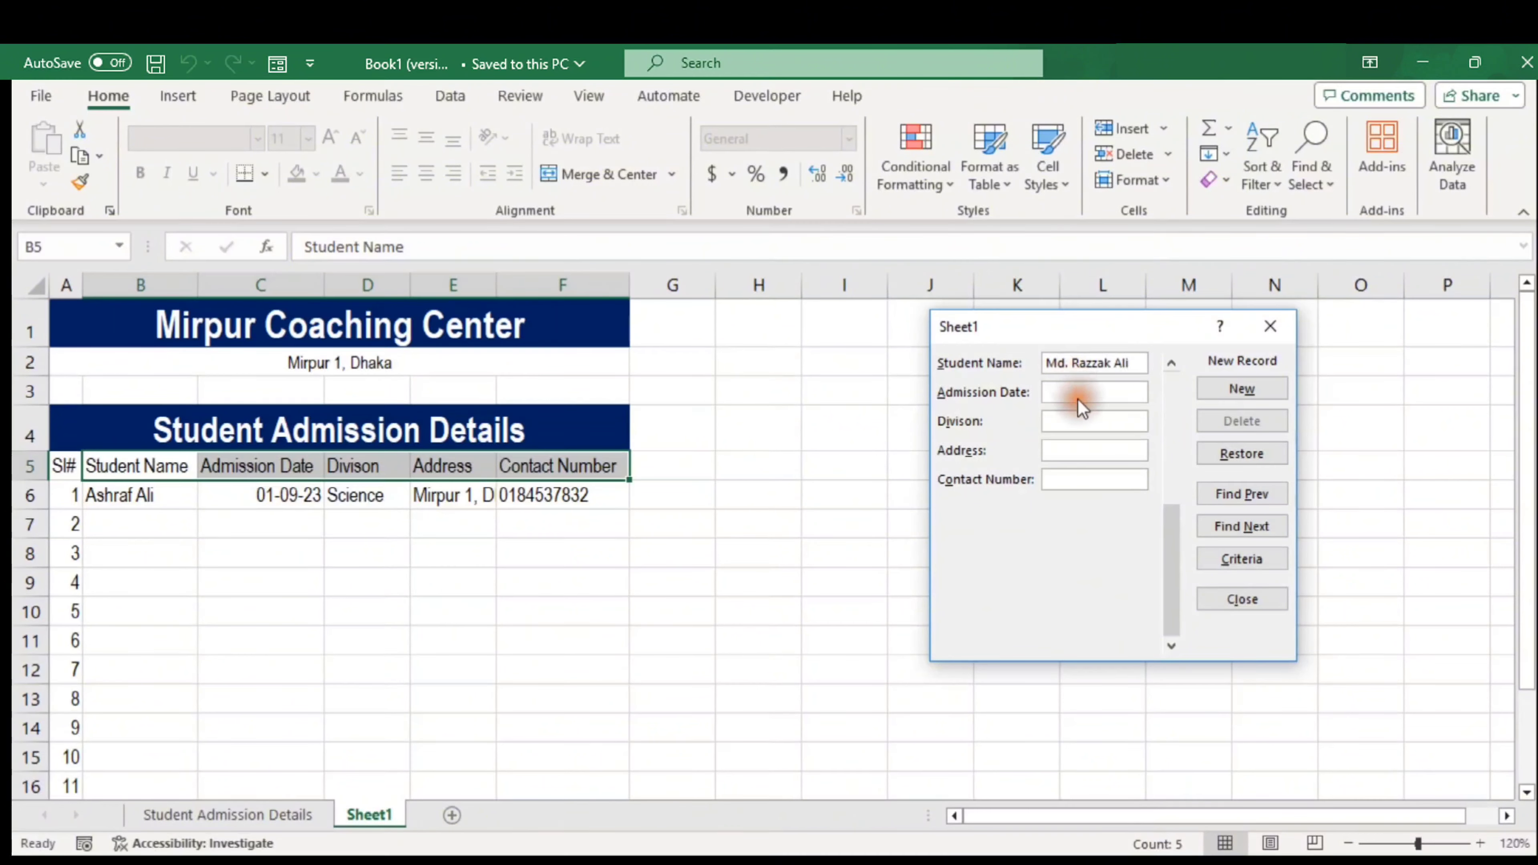
type("01")
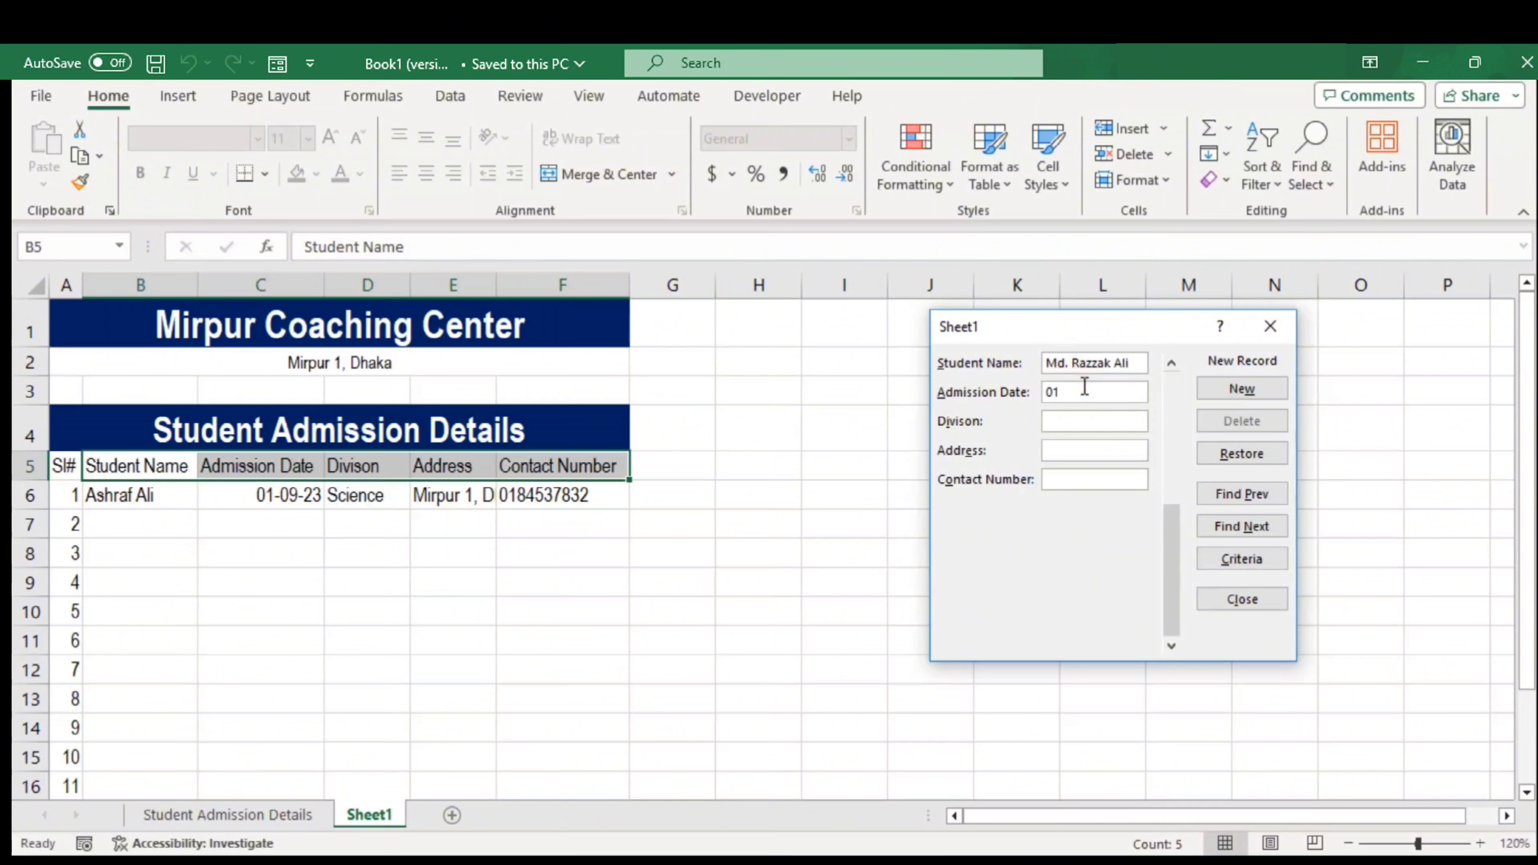
type("-09-2023")
left_click(1073, 420)
type("Commerce")
left_click(1066, 450)
type("Mirpur 1, Kacabazar")
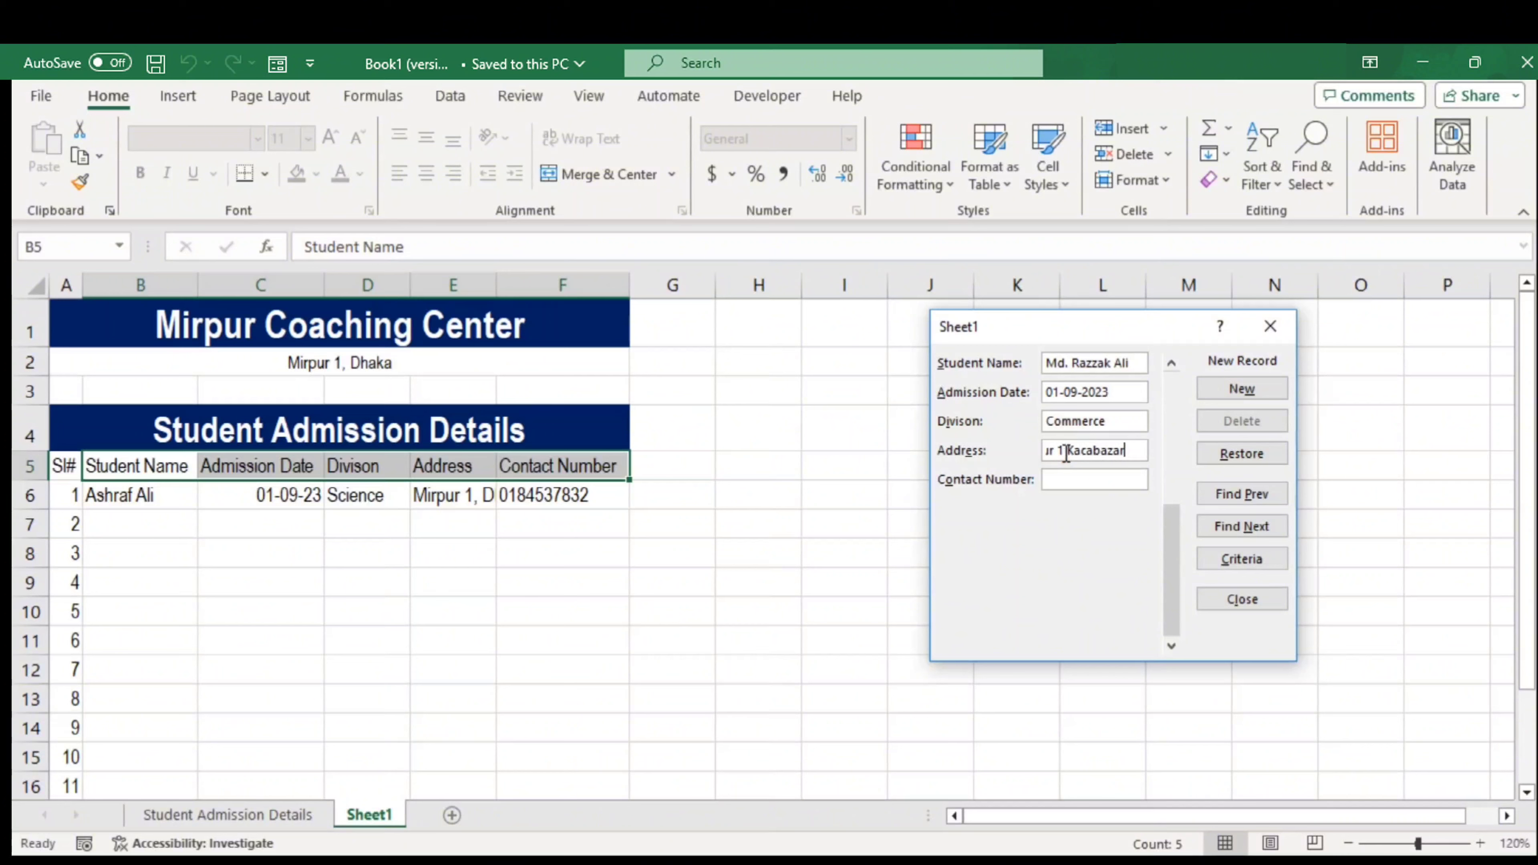
type(", Dhaka")
left_click(1099, 478)
double_click(1061, 446)
type("Mirpur 1 Kachabazar")
left_click(1073, 472)
left_click(1242, 389)
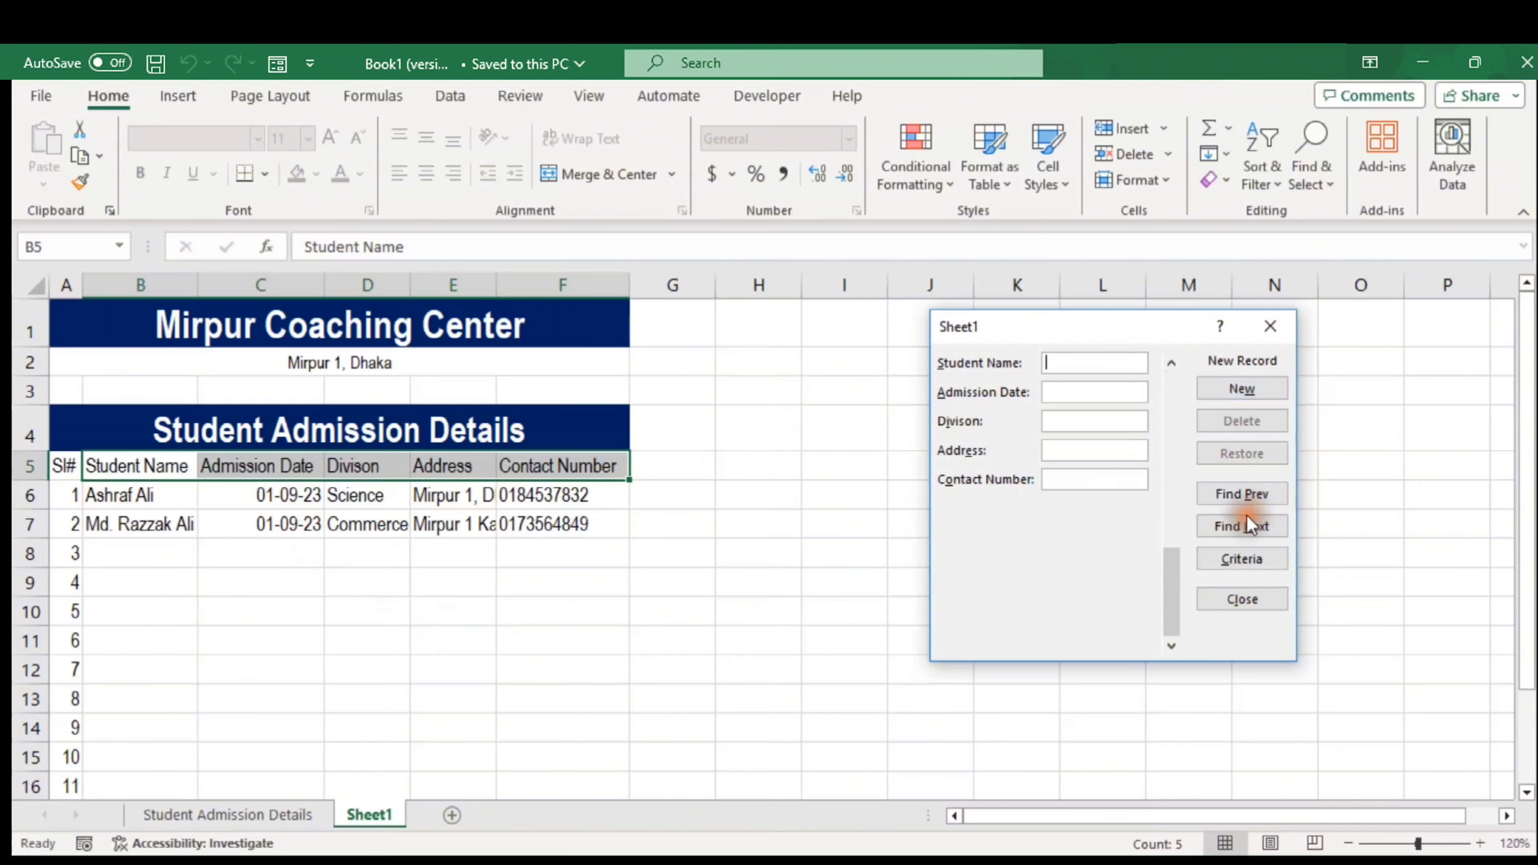
Add a third record: admitted 03-09-2023, Science division, with name, address and contact number
left_click(1087, 363)
type("Md. Parvez")
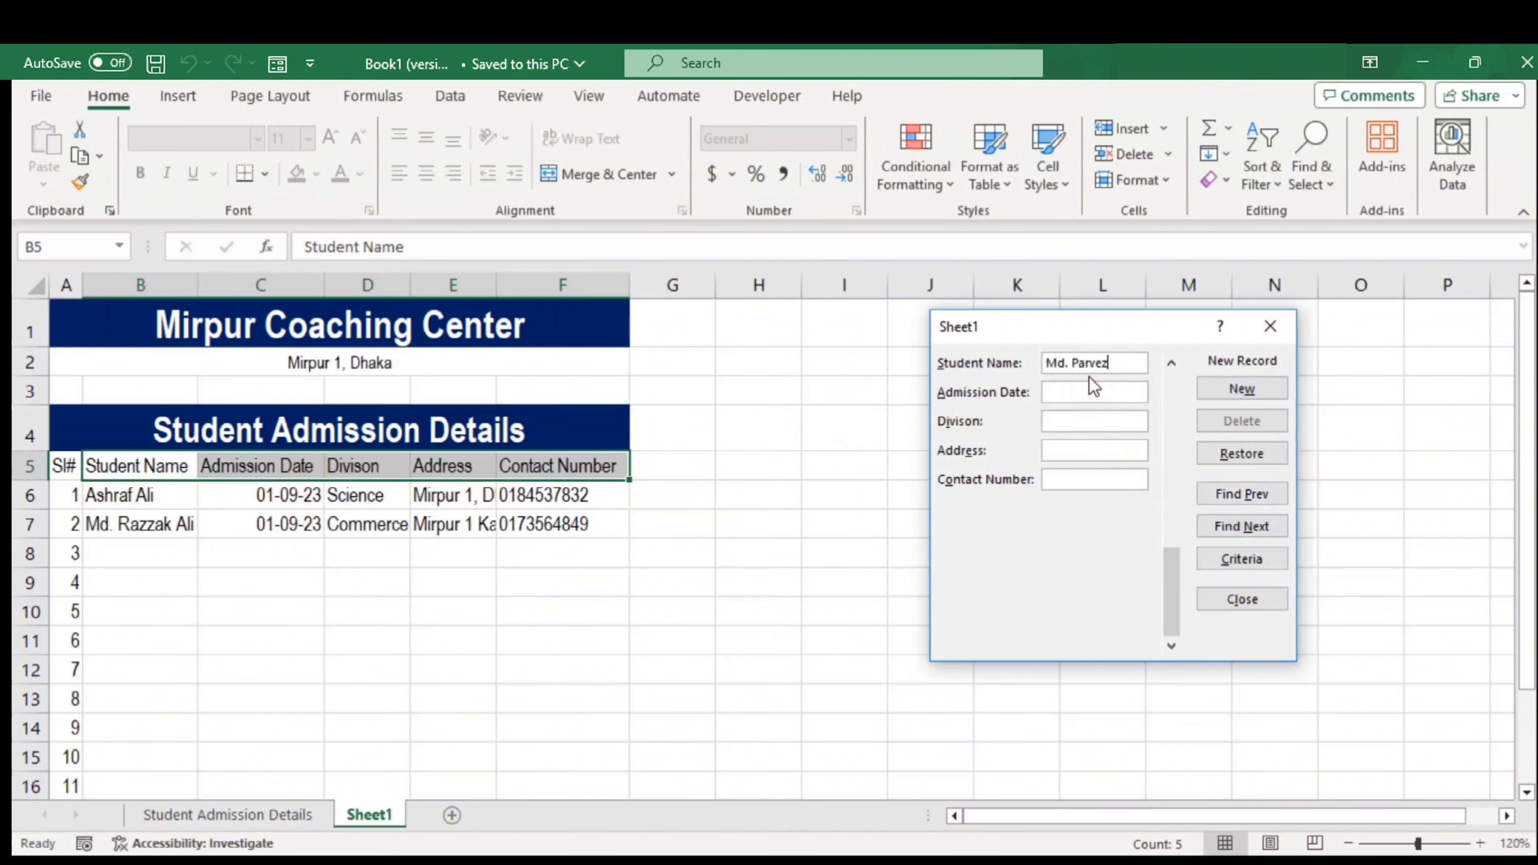
left_click(1083, 391)
type("03-09-2023")
left_click(1063, 420)
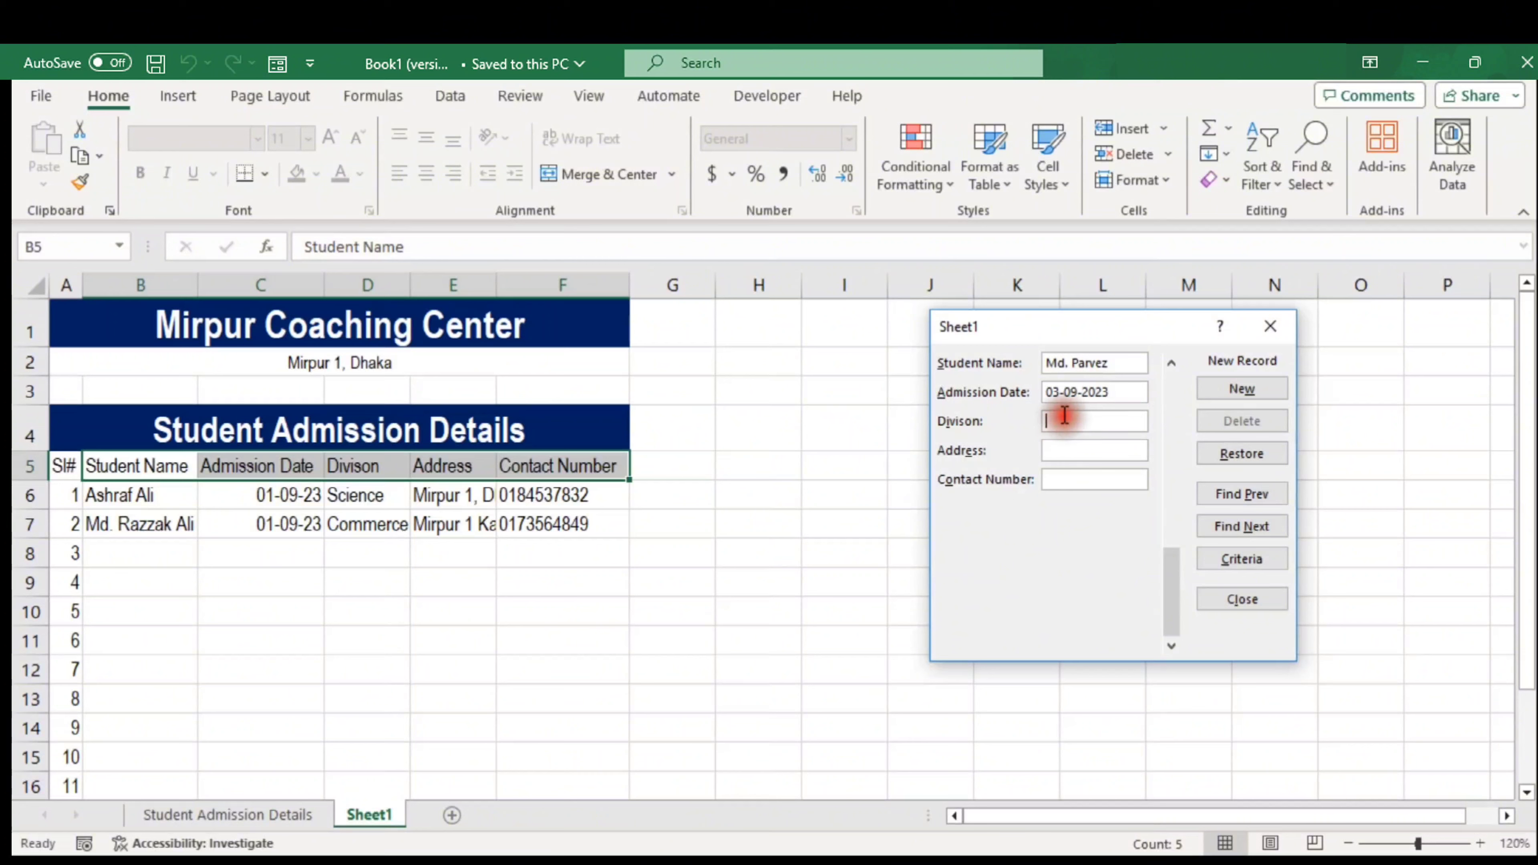
type("Science")
left_click(1070, 448)
type("Mirpur 10, ")
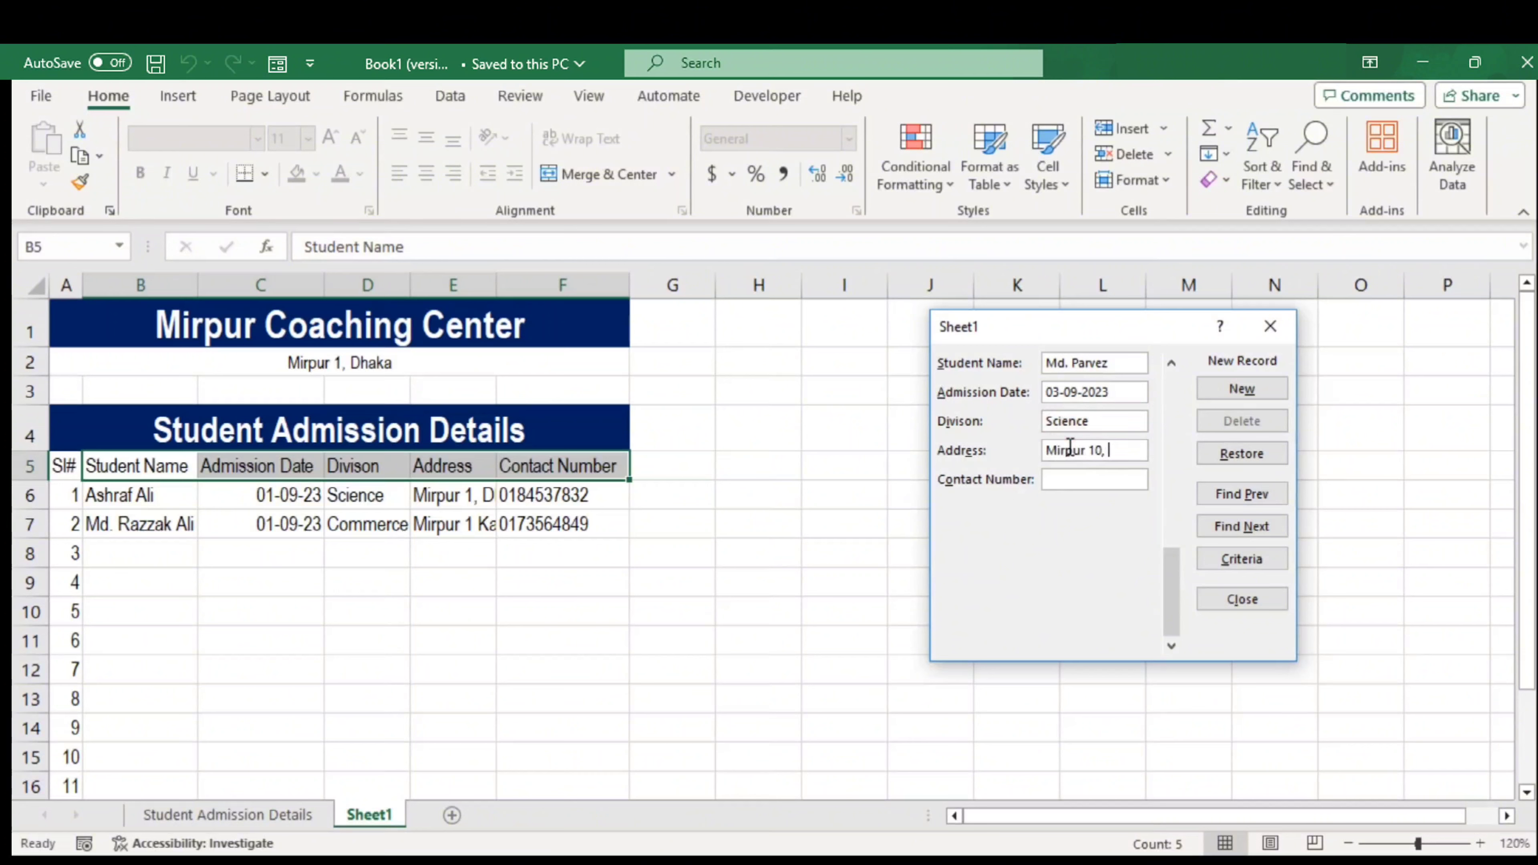
type("Dhaka")
left_click(1076, 478)
type("'016437293")
left_click(1242, 388)
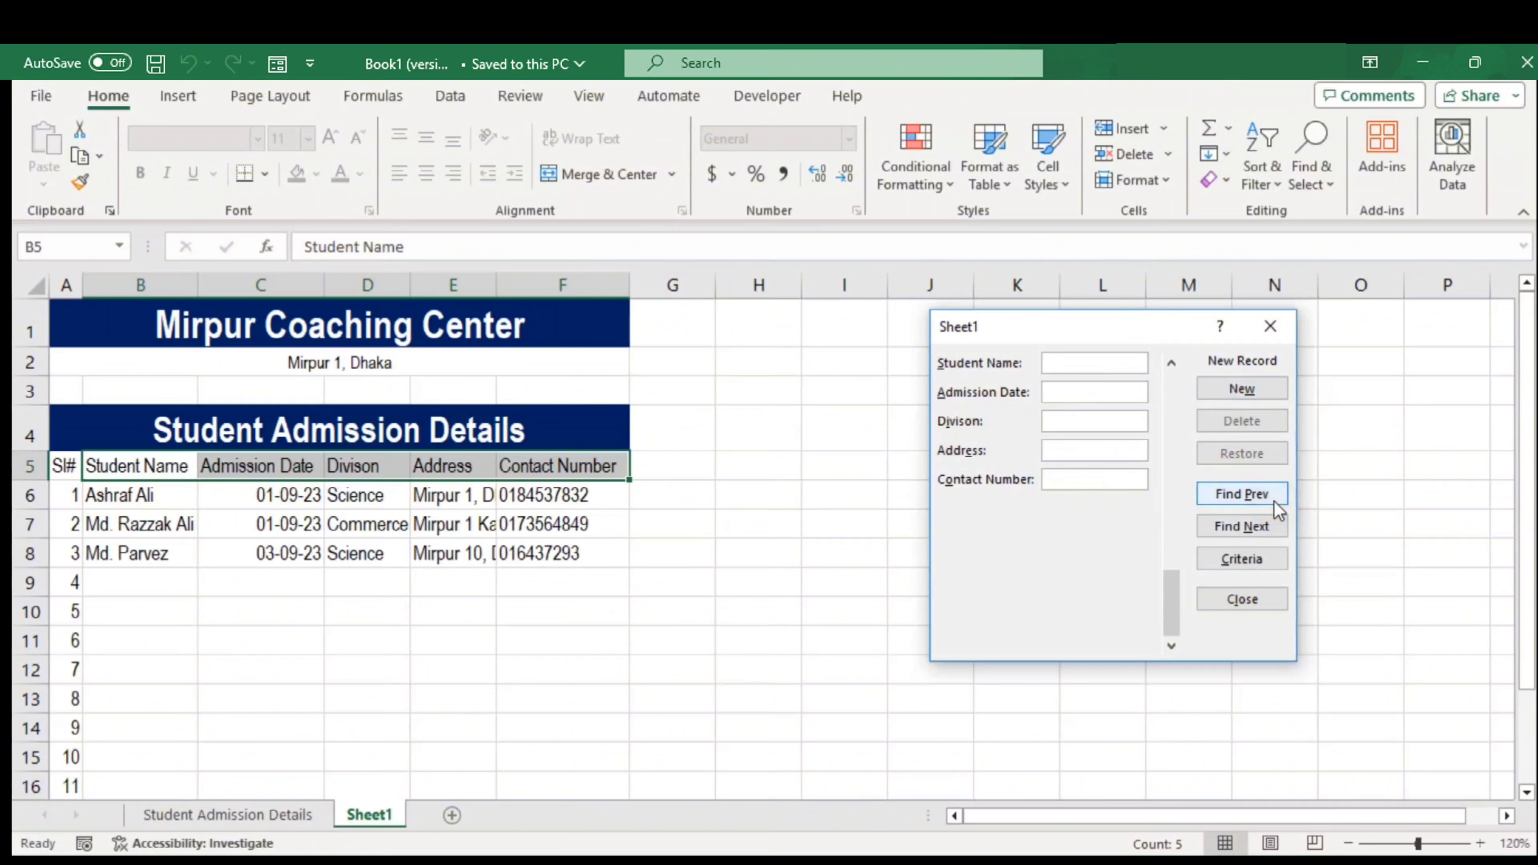
Step back to record 2 of 3, the Commerce student, and permanently delete it
left_click(1263, 495)
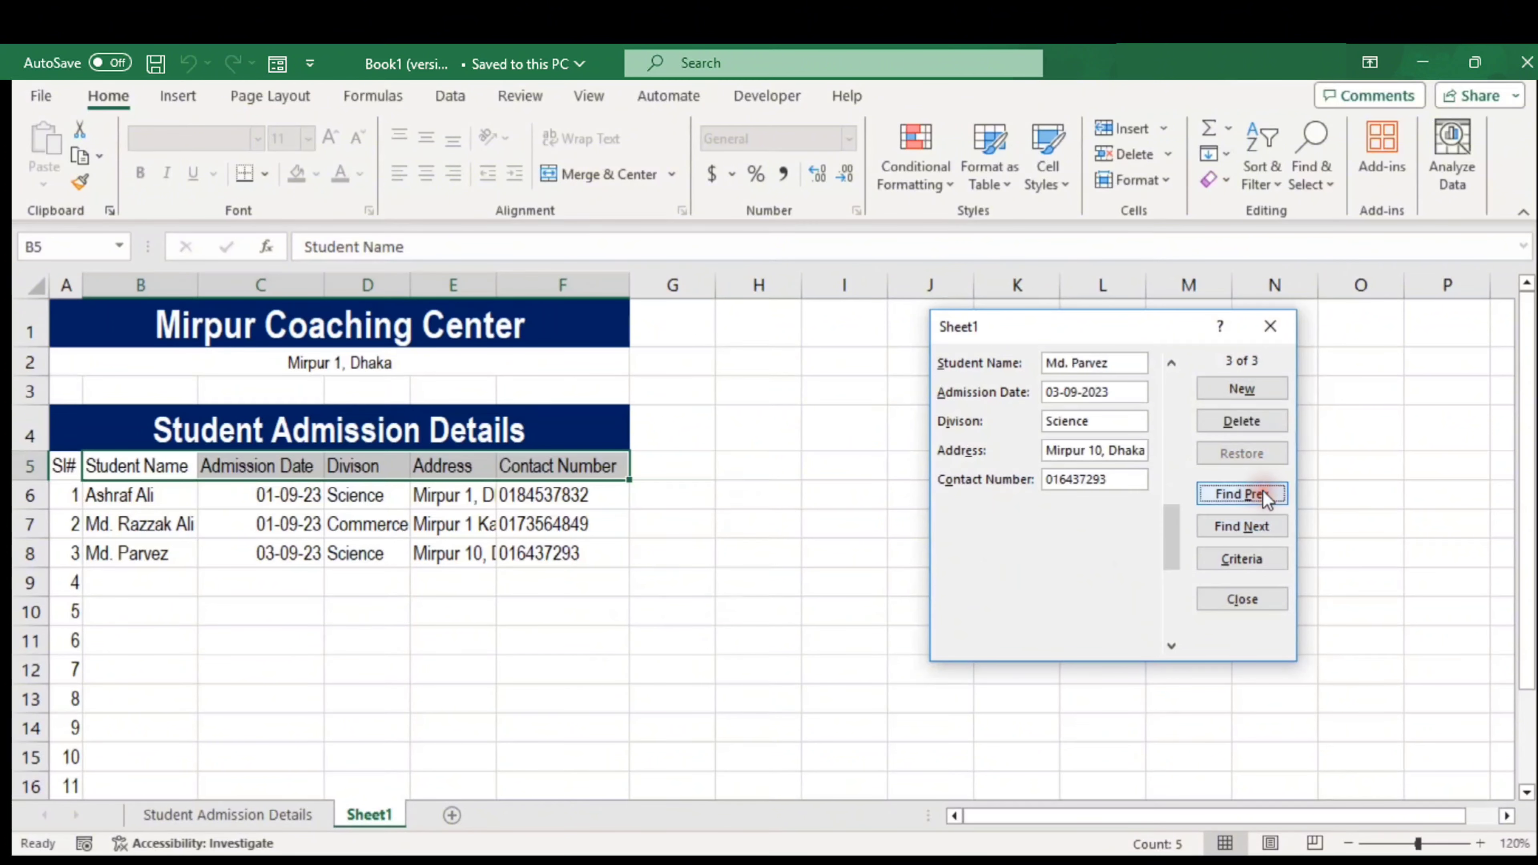
left_click(1264, 492)
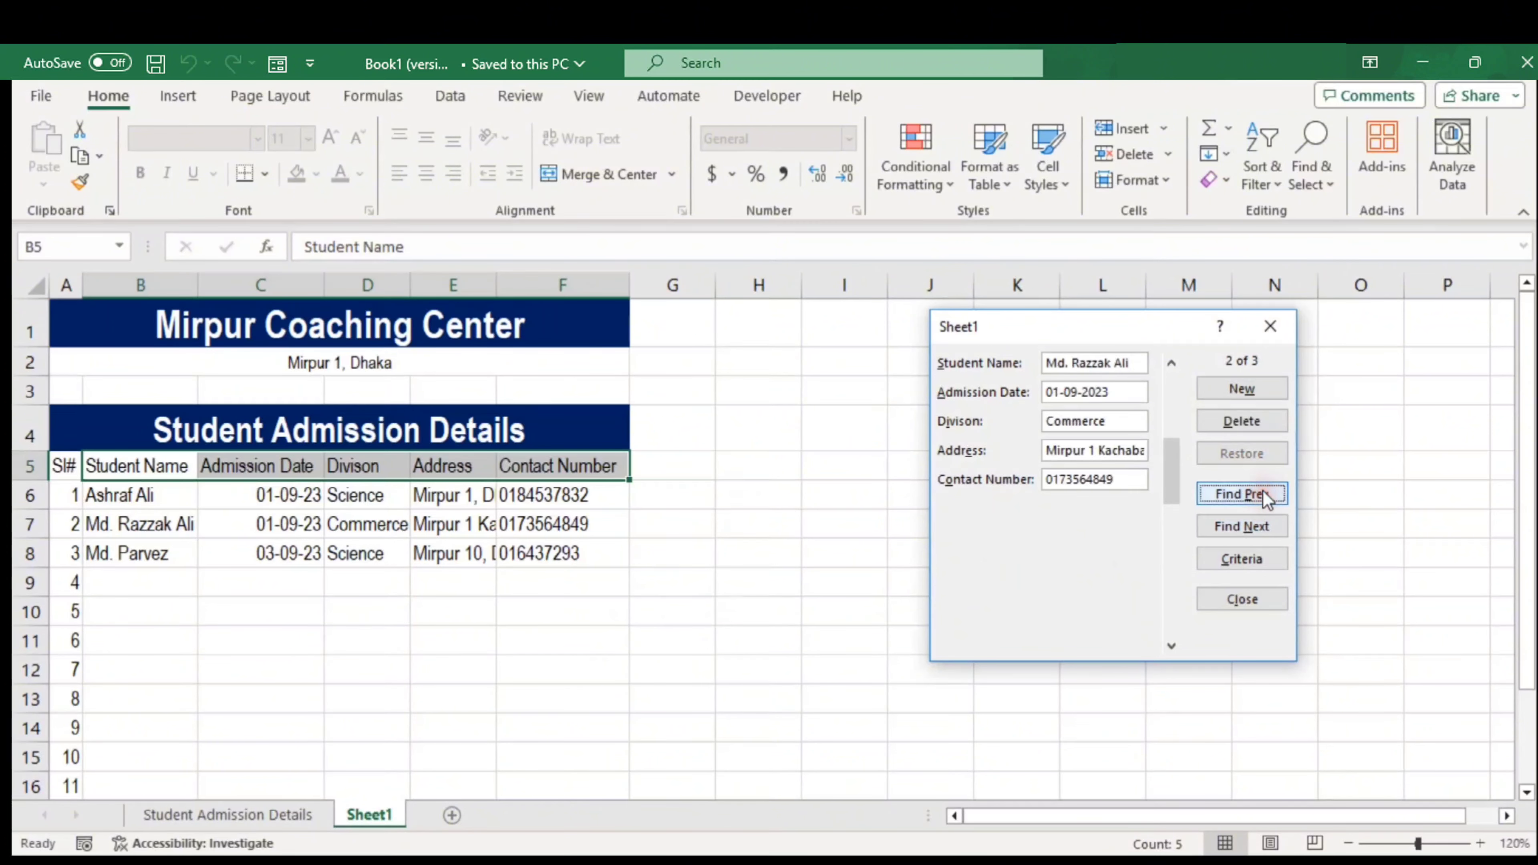
left_click(1271, 460)
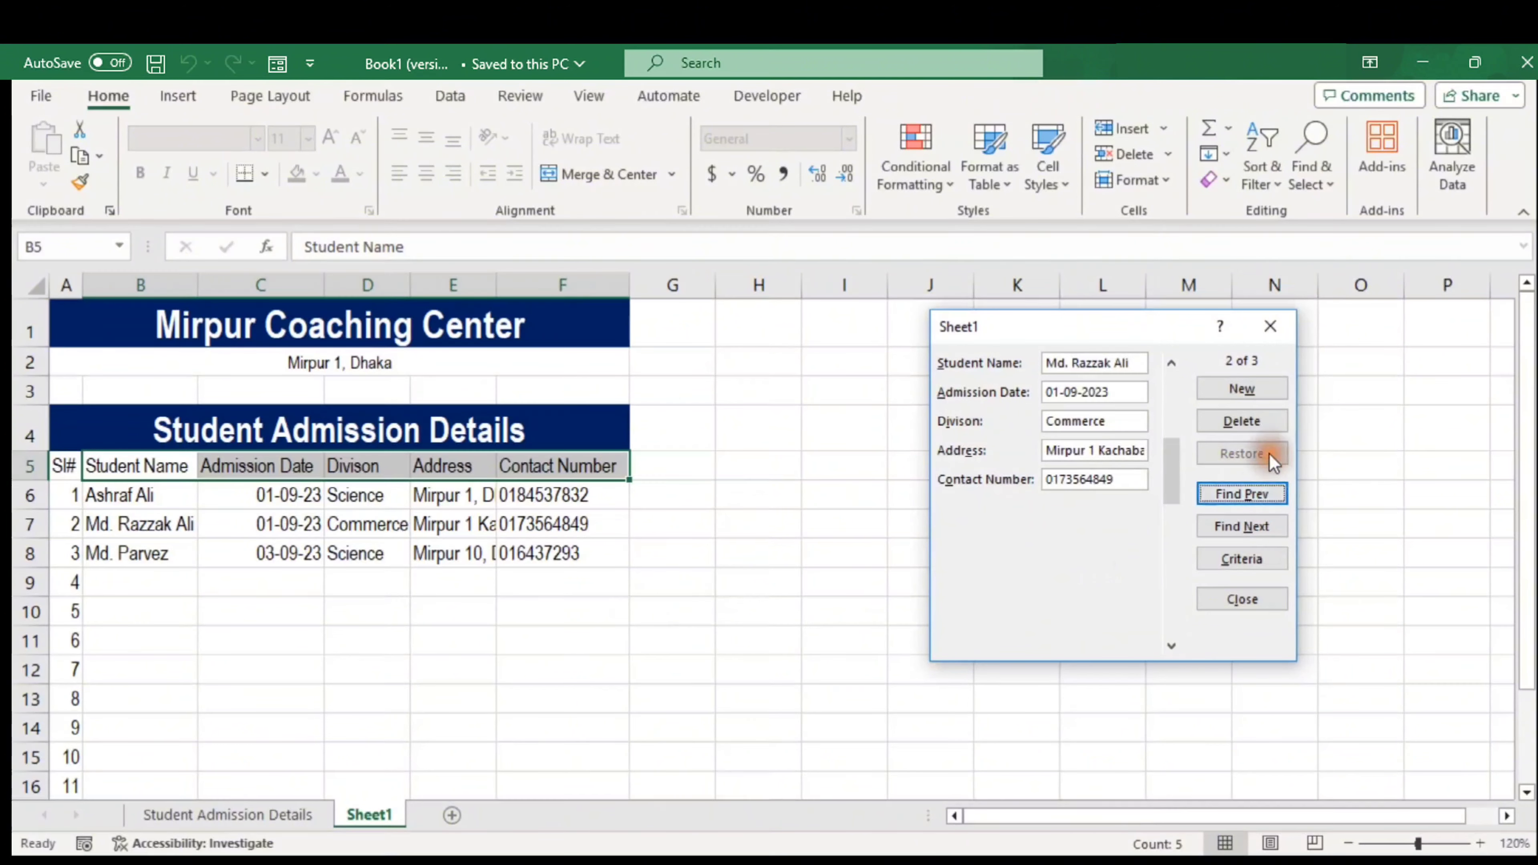
left_click(1249, 421)
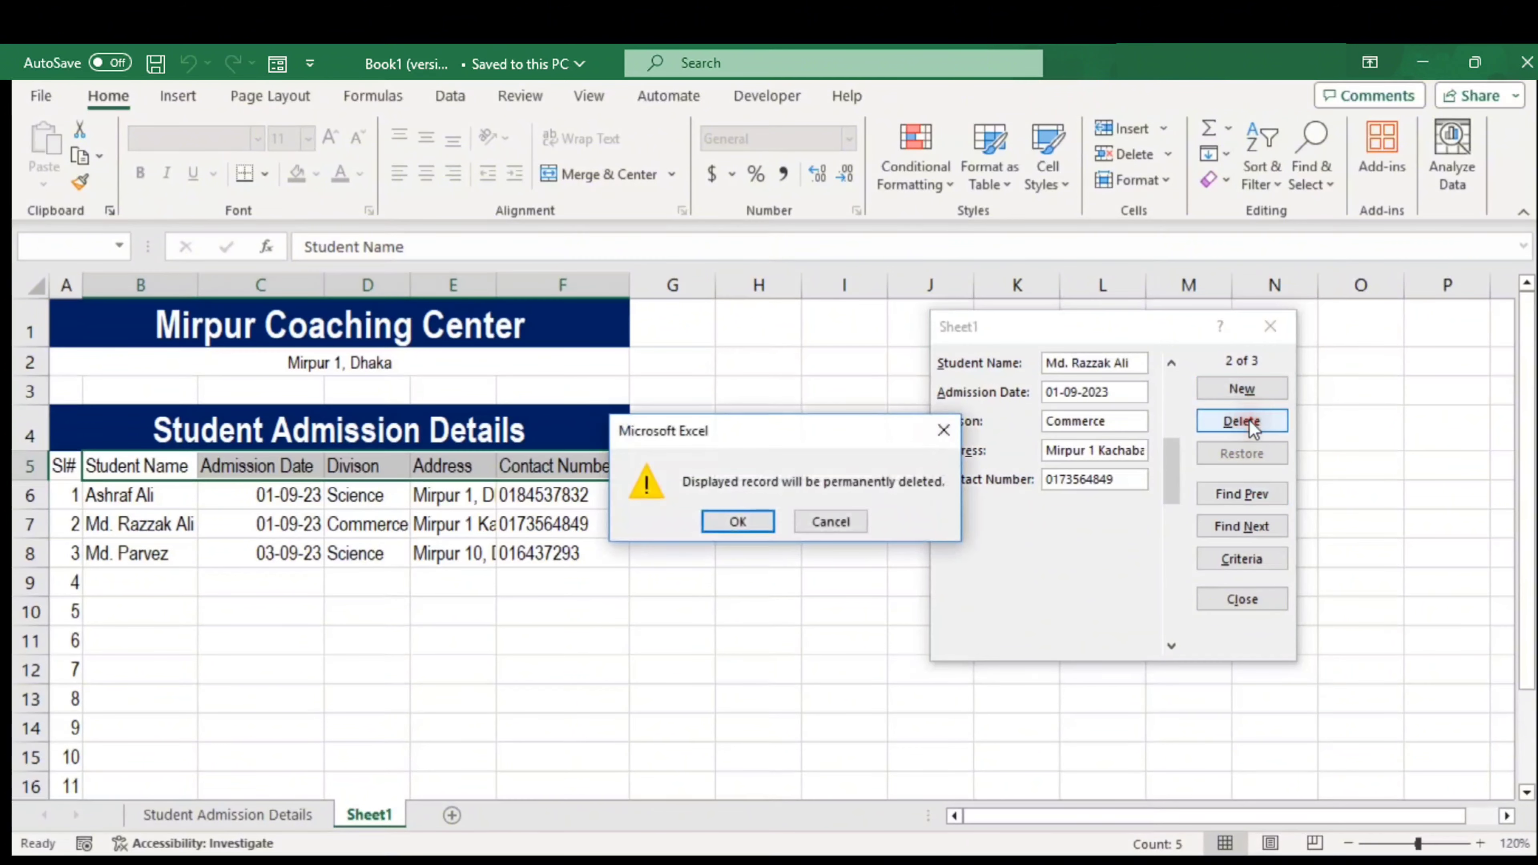
left_click(754, 523)
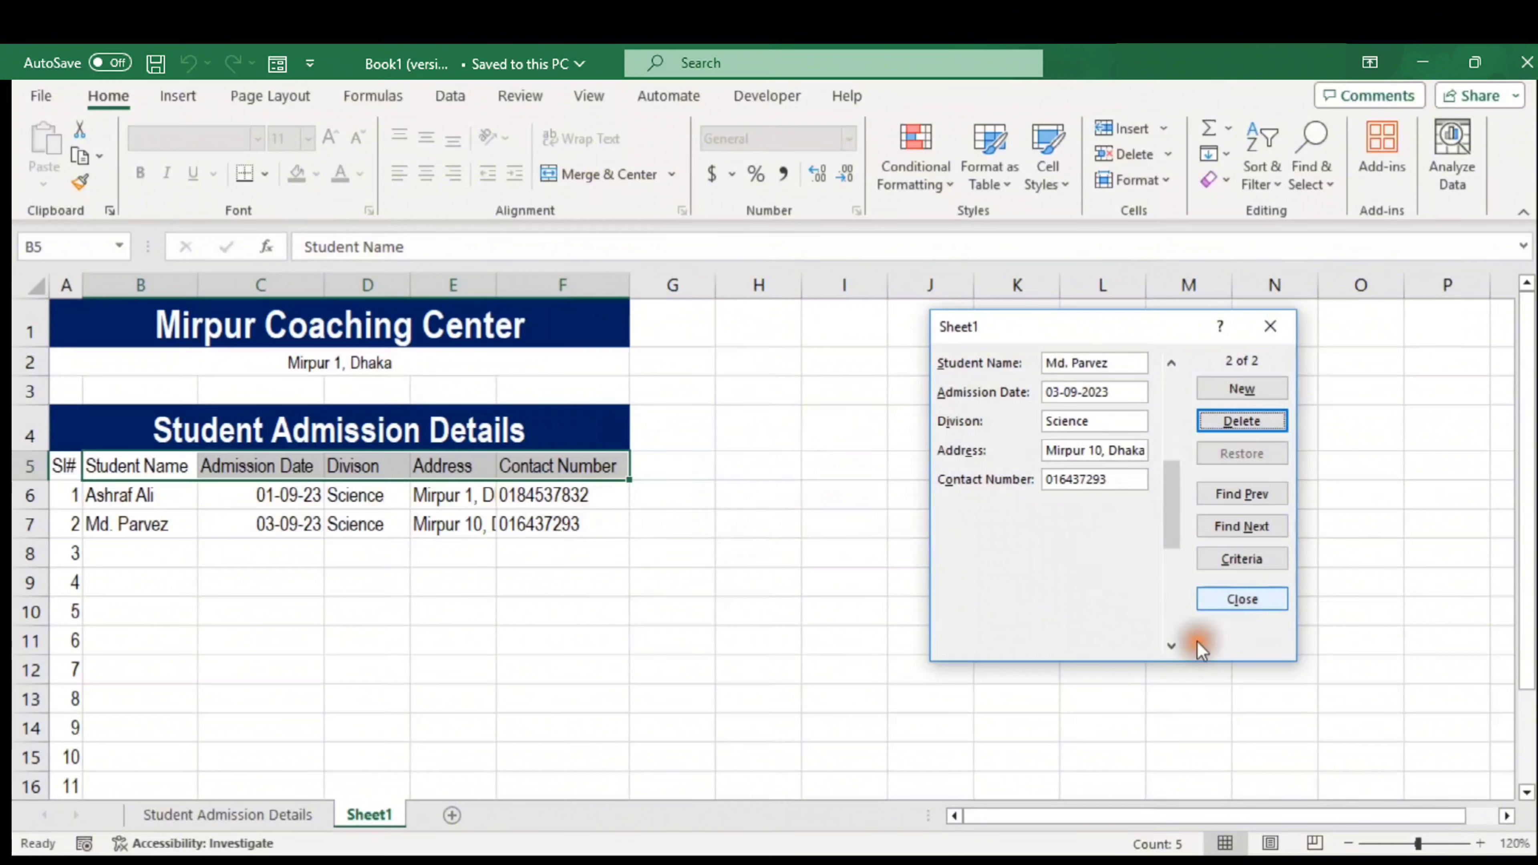
Save a new name-only student record into row 8 and close the data form
left_click(1248, 397)
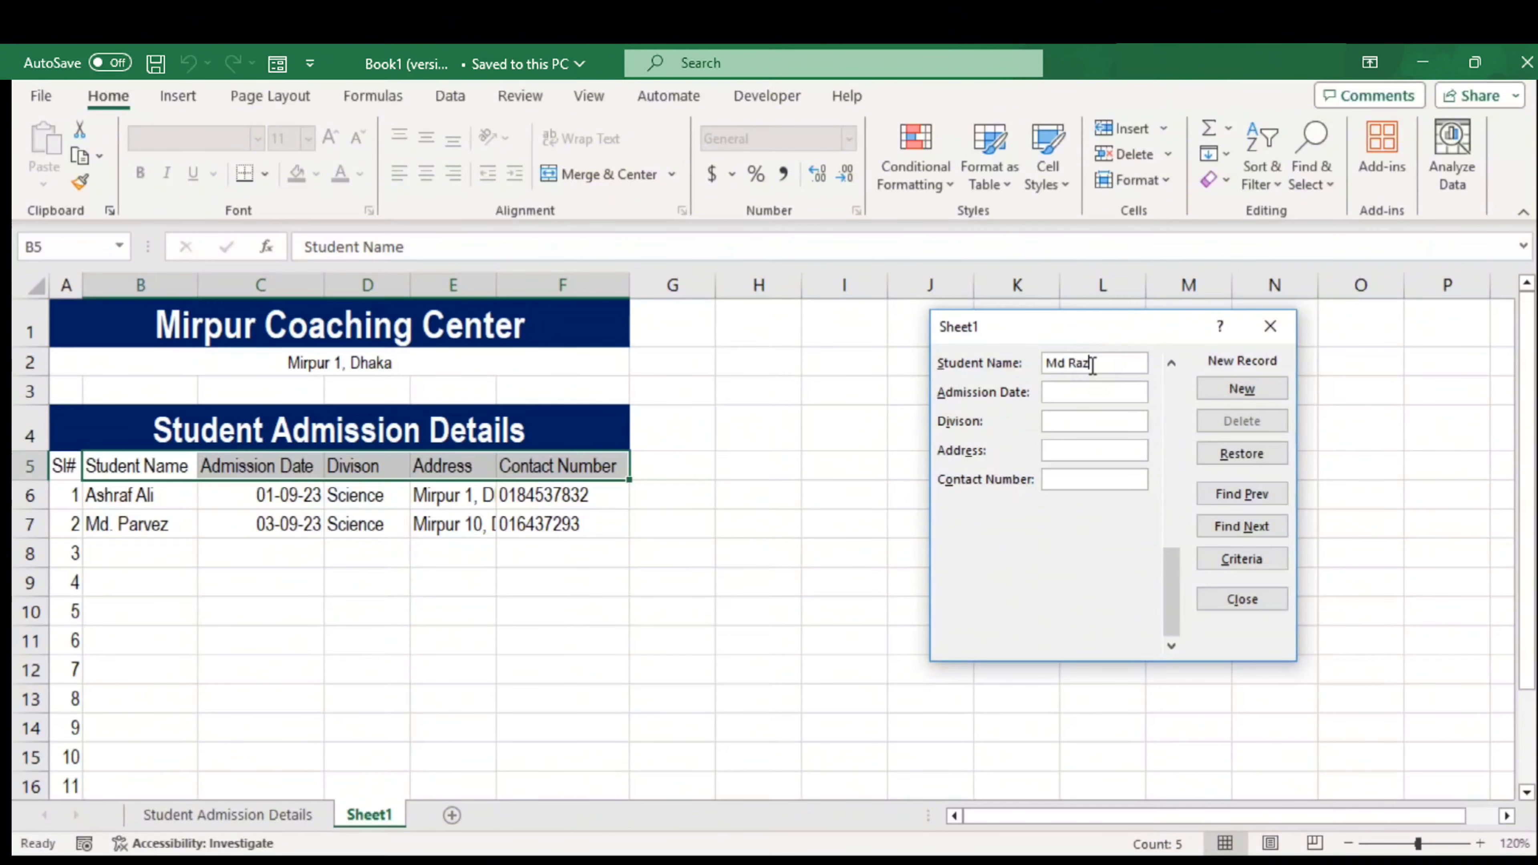
left_click(1236, 385)
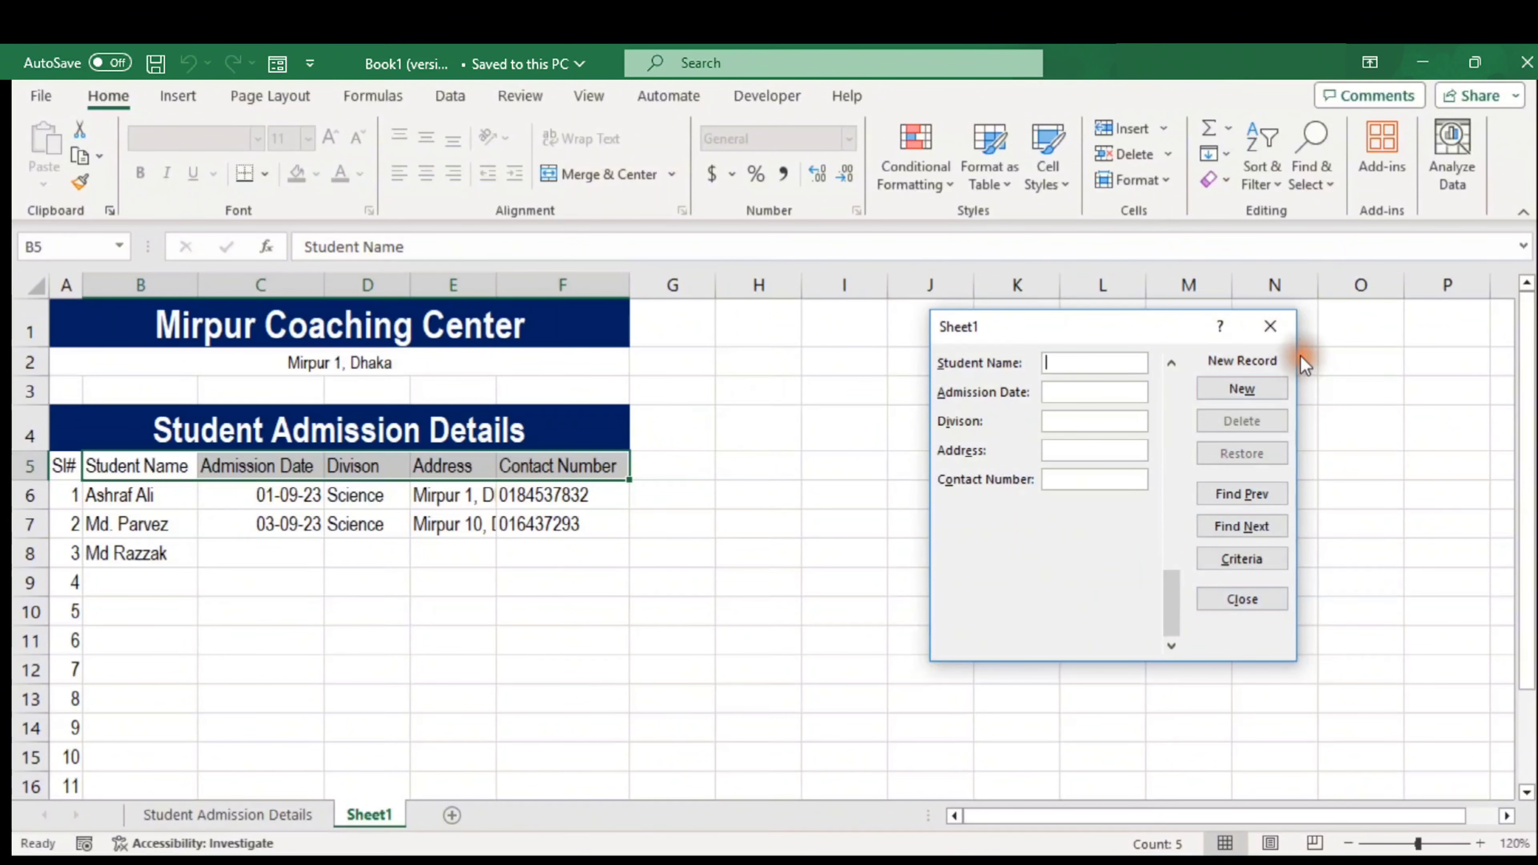
left_click(1271, 326)
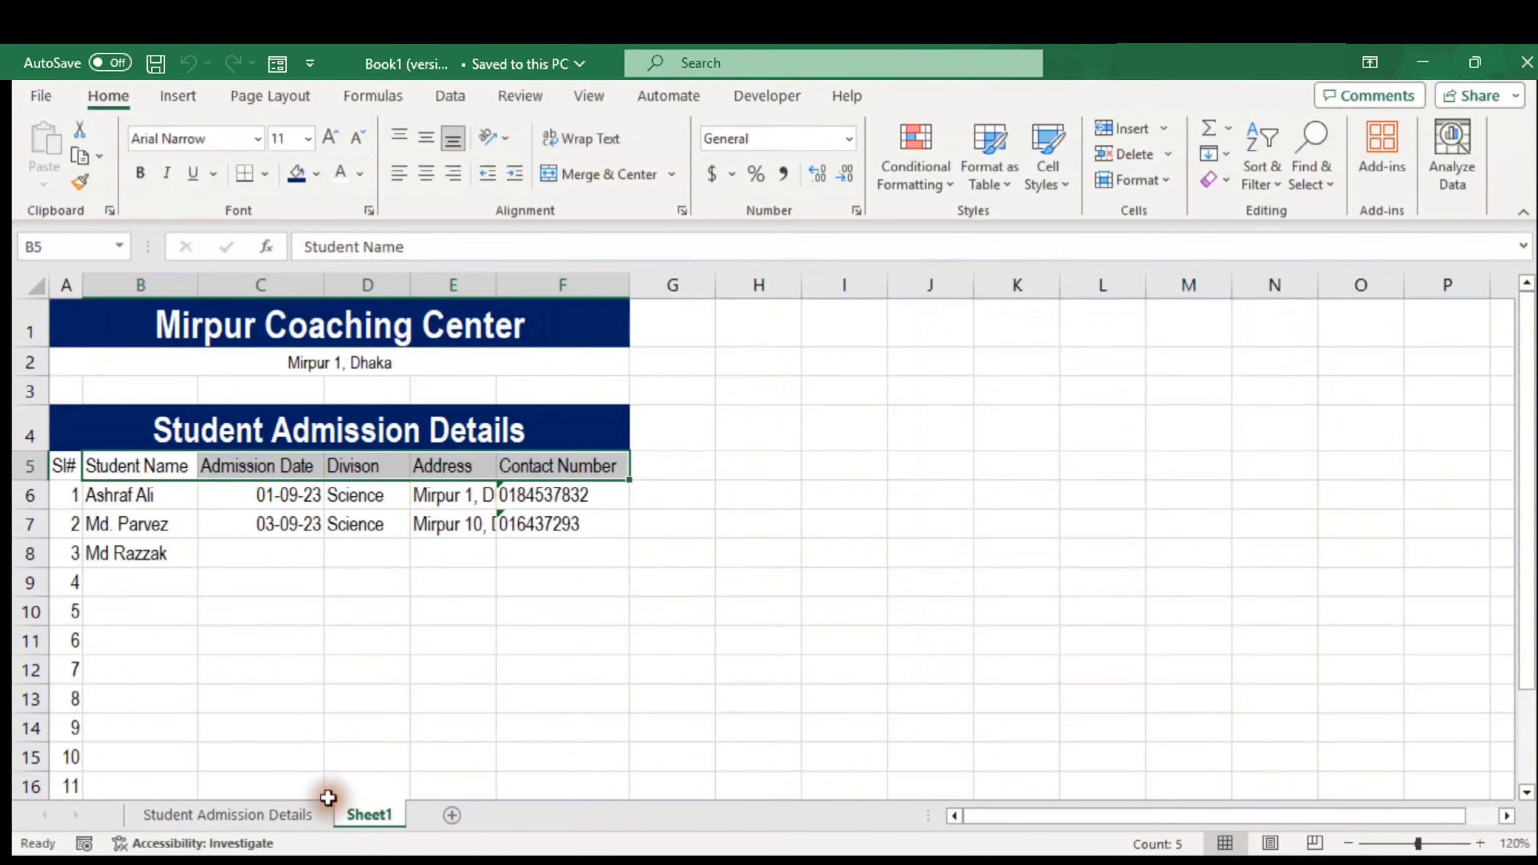
Switch to the Student Admission Details sheet, select B6 and open the data form
left_click(259, 816)
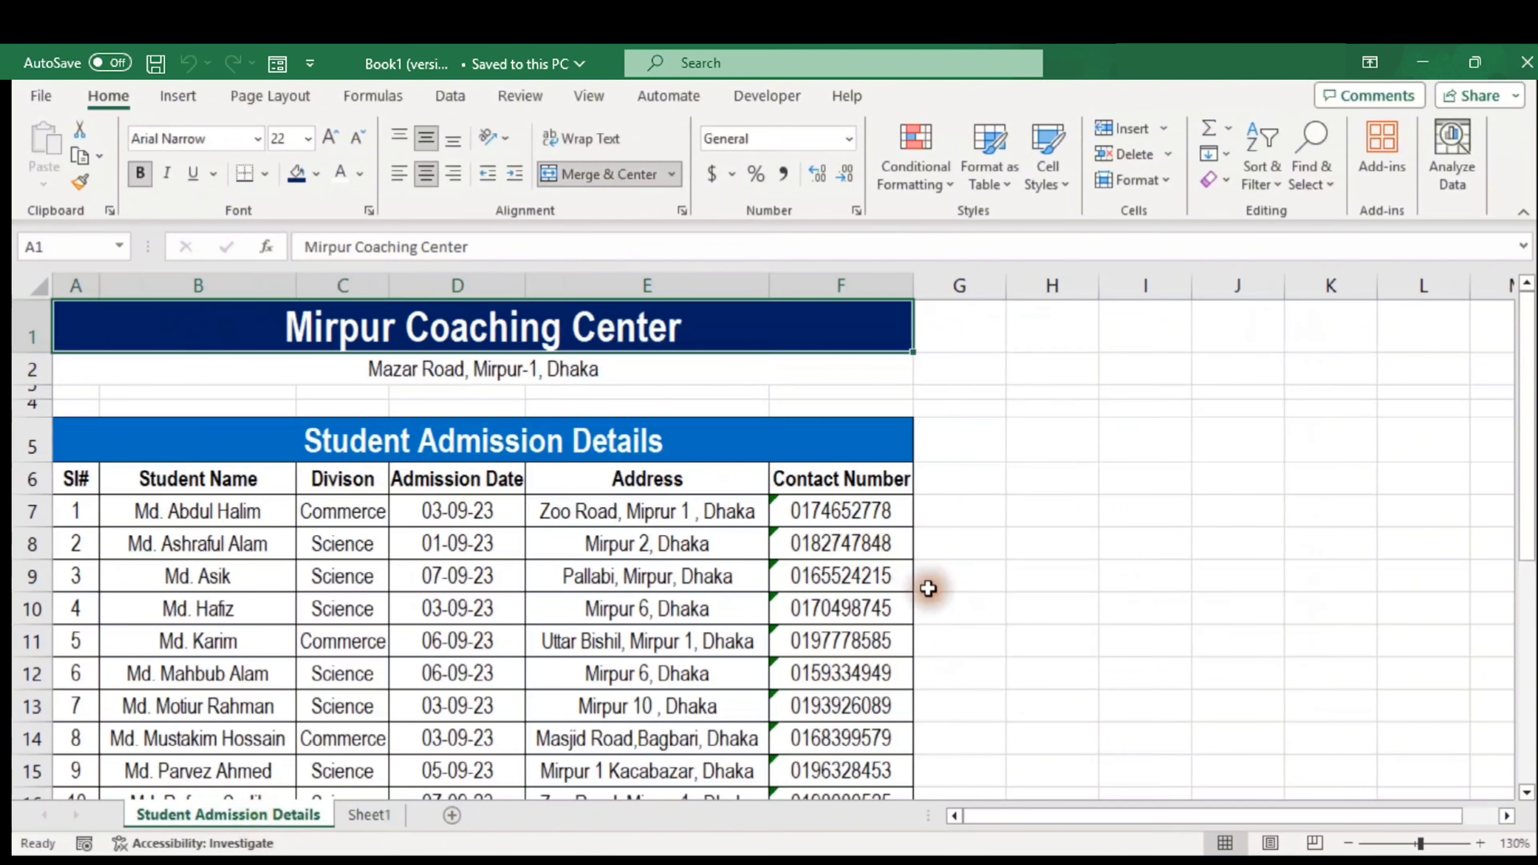
left_click(757, 563)
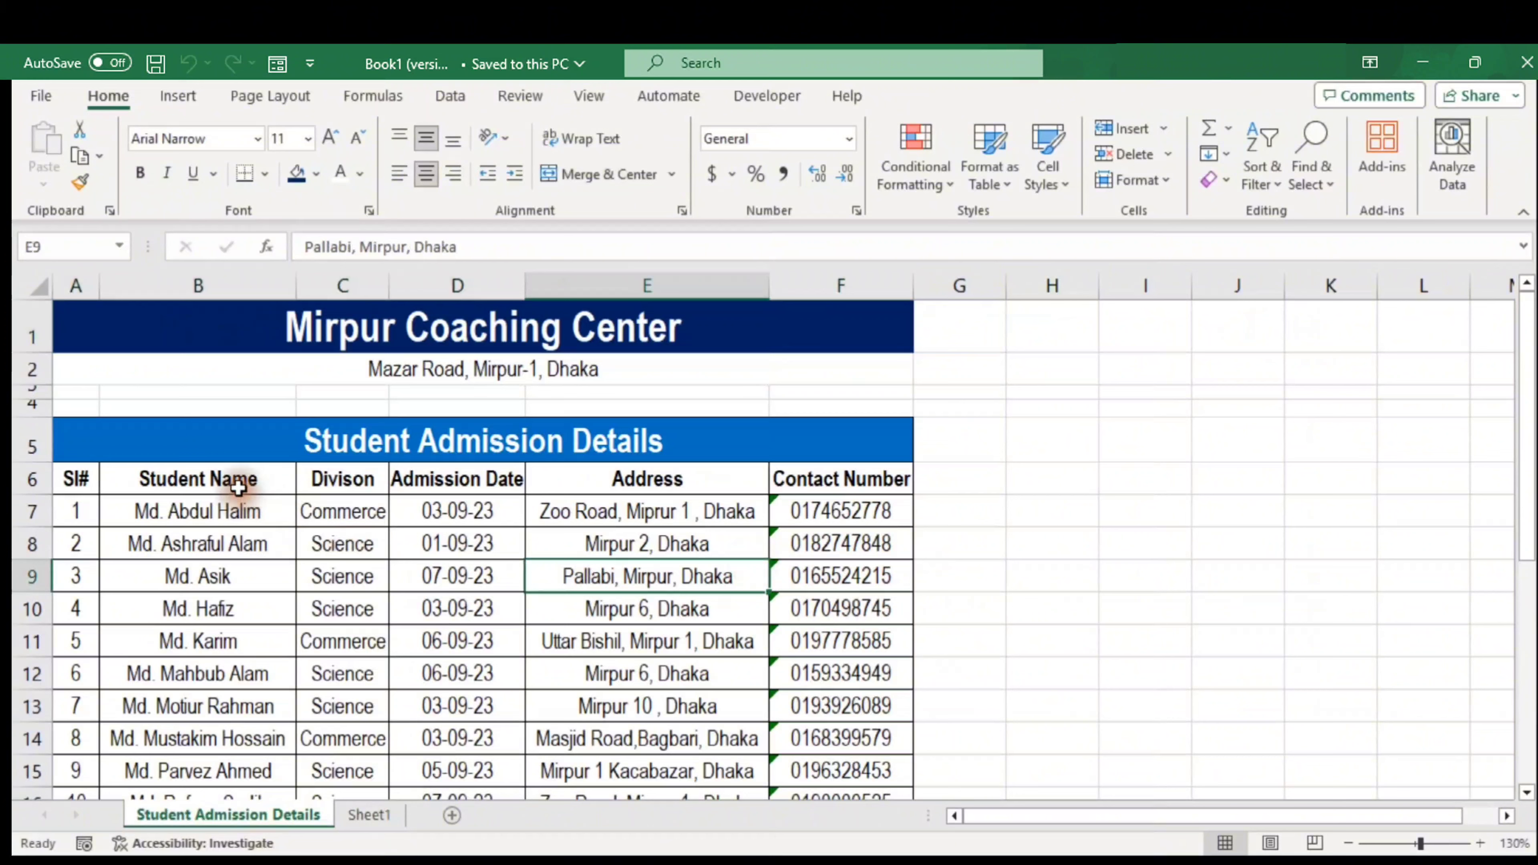
left_click(238, 486)
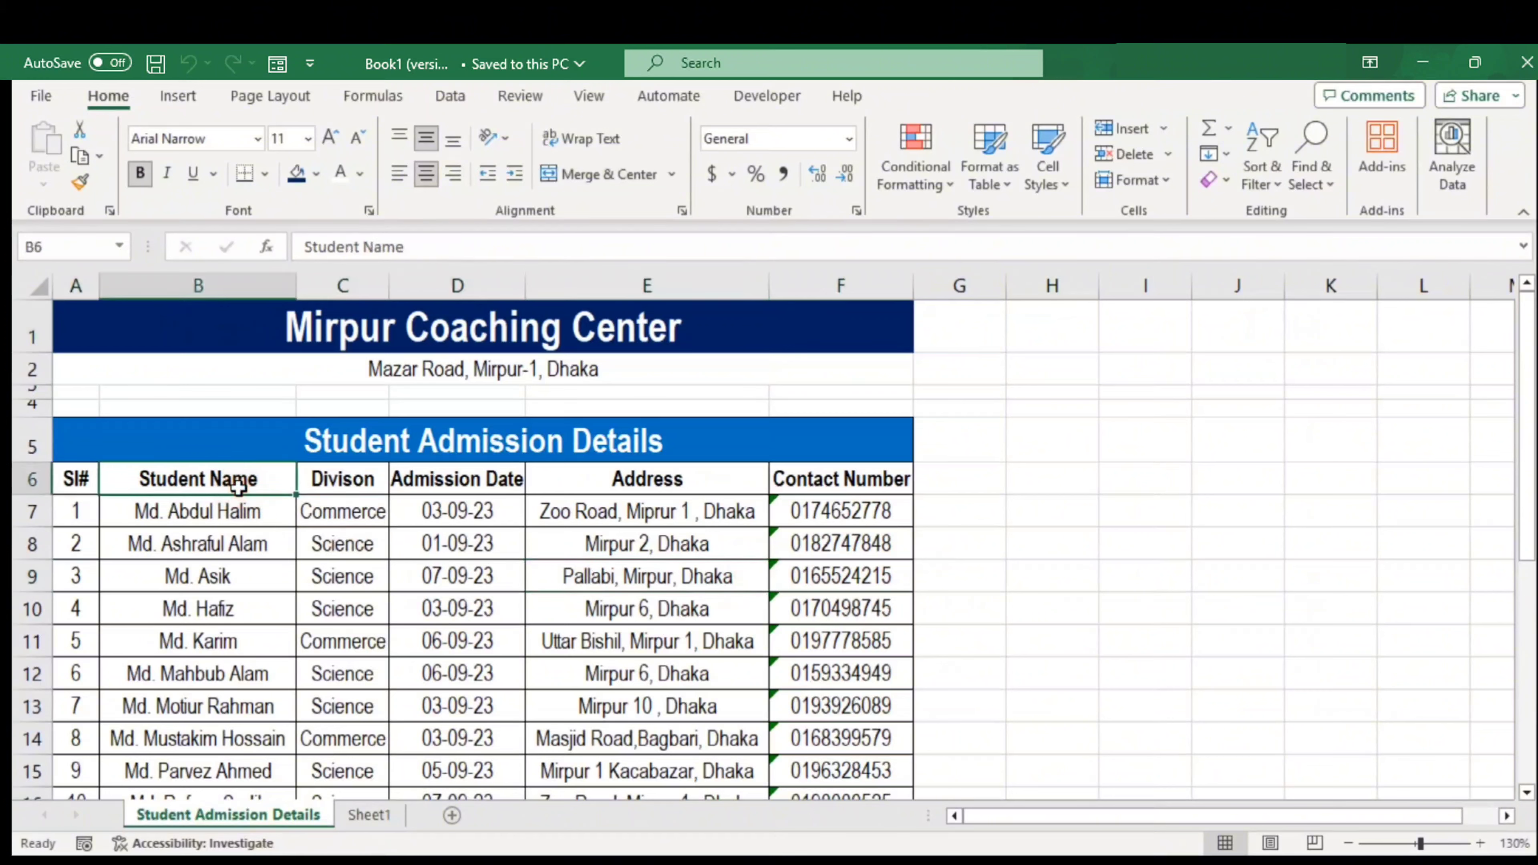
left_click(1043, 421)
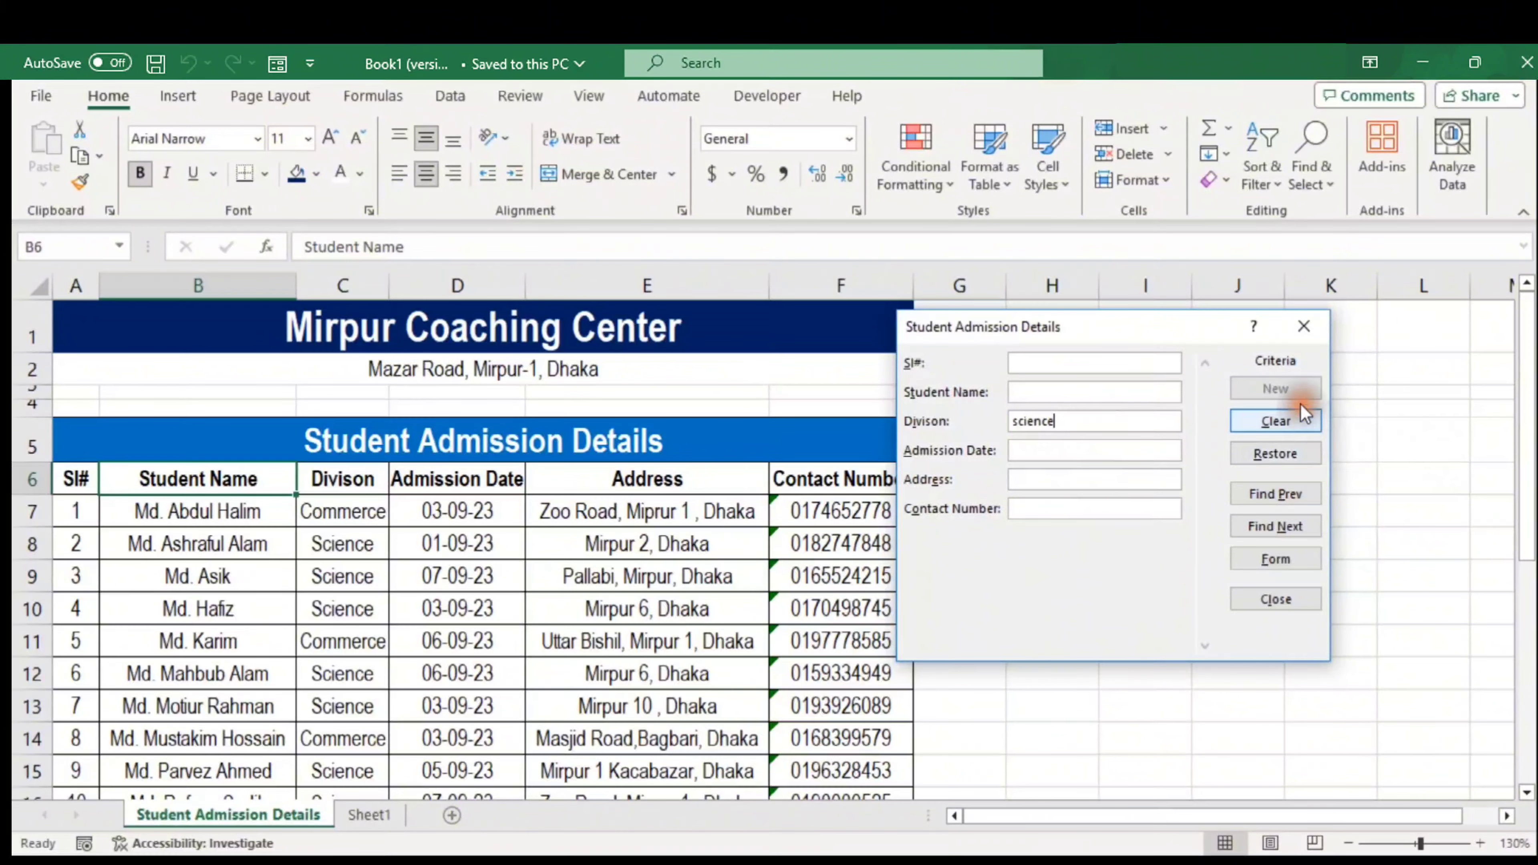
Page through the matching student records from the first to record 12 of 22
left_click(1293, 494)
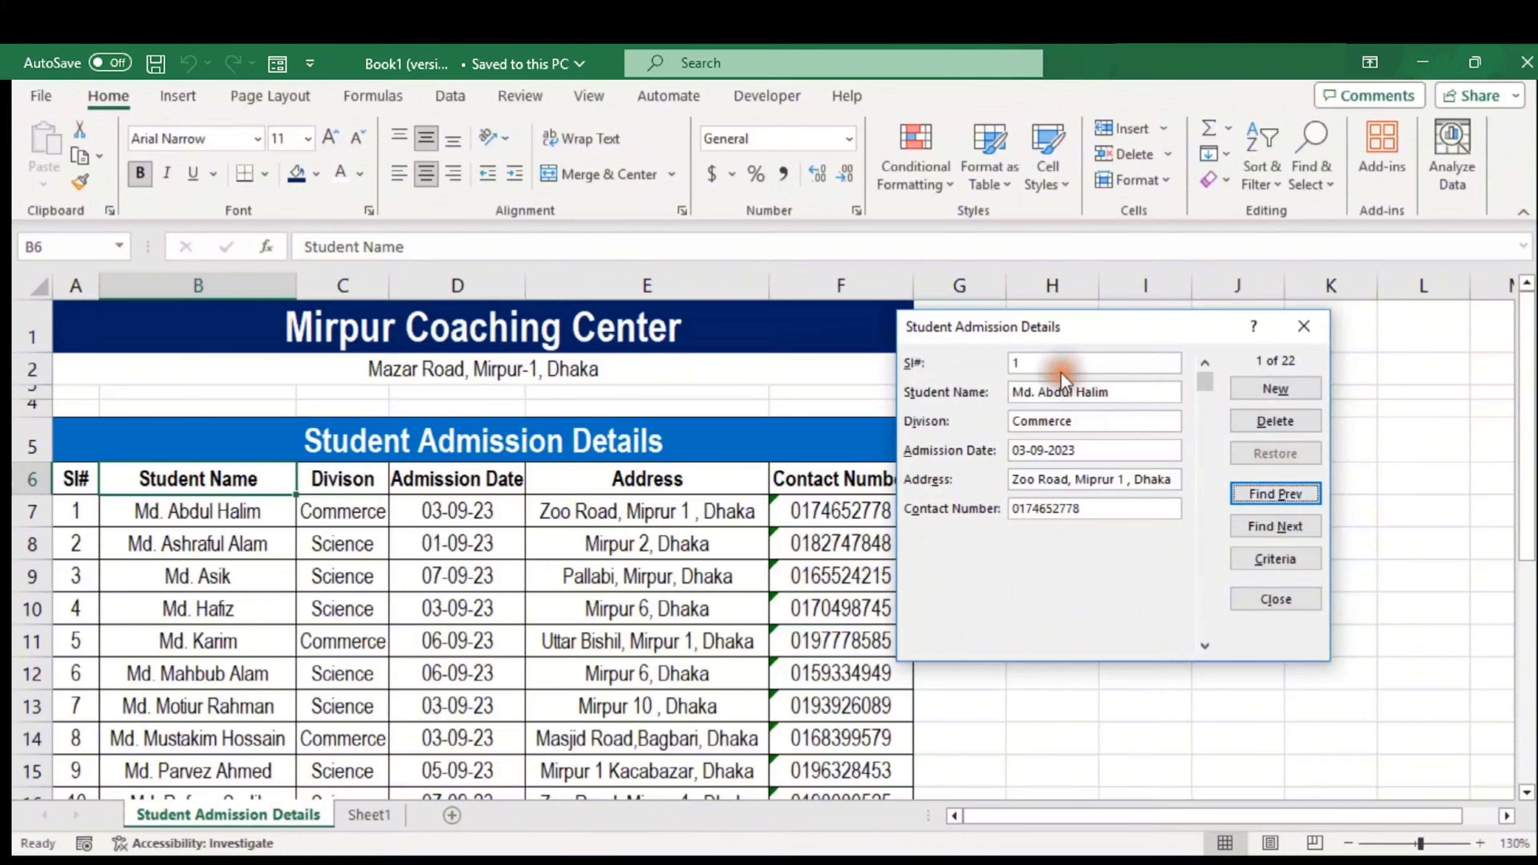
left_click(1301, 525)
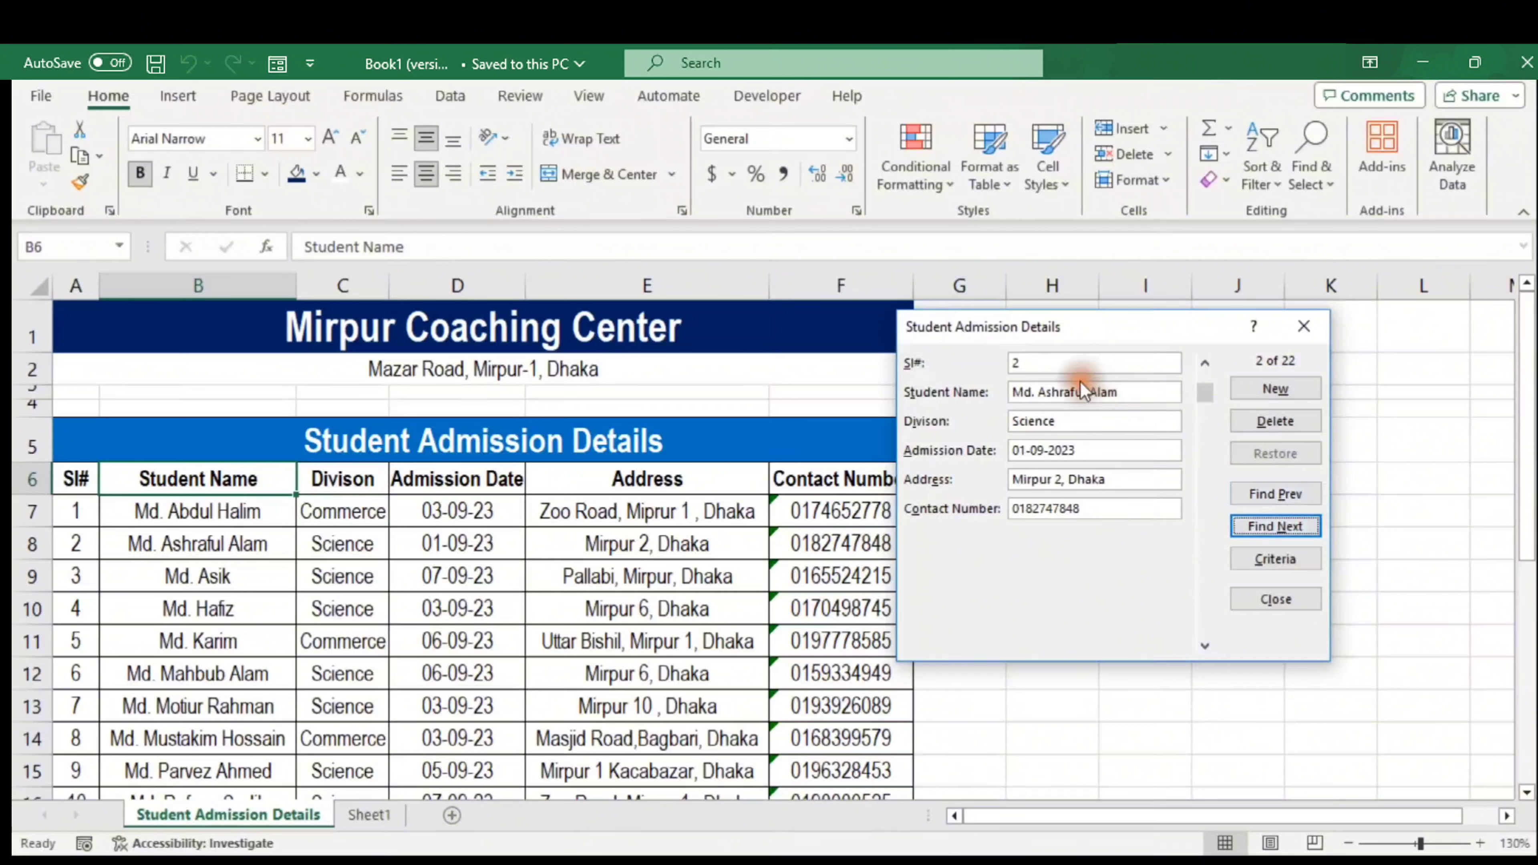
left_click(1297, 524)
left_click(1296, 524)
left_click(1297, 523)
left_click(1297, 524)
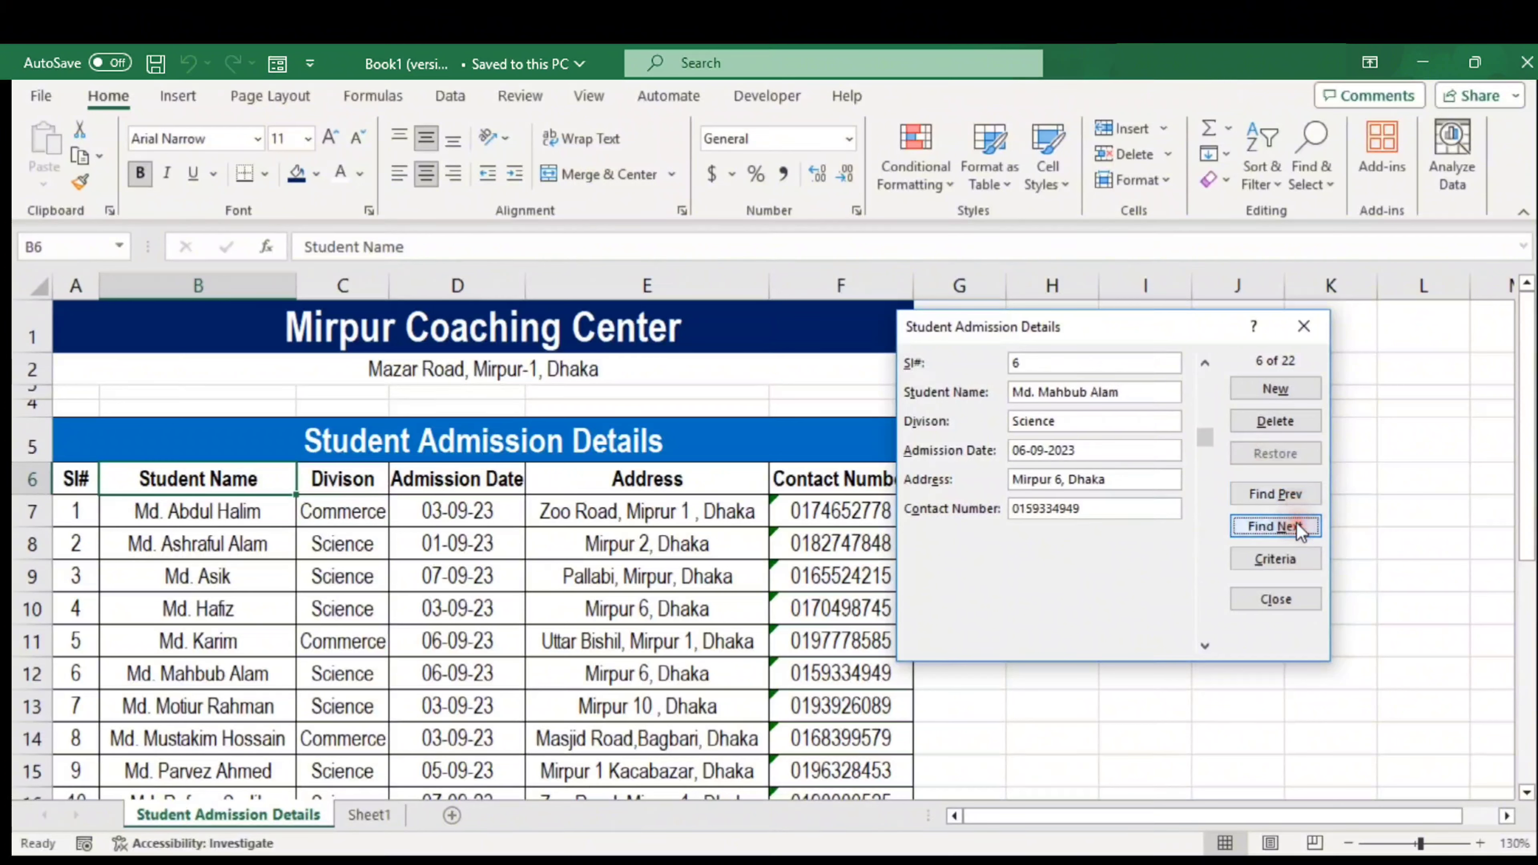
left_click(1262, 527)
left_click(1262, 527)
left_click(1263, 527)
left_click(1263, 528)
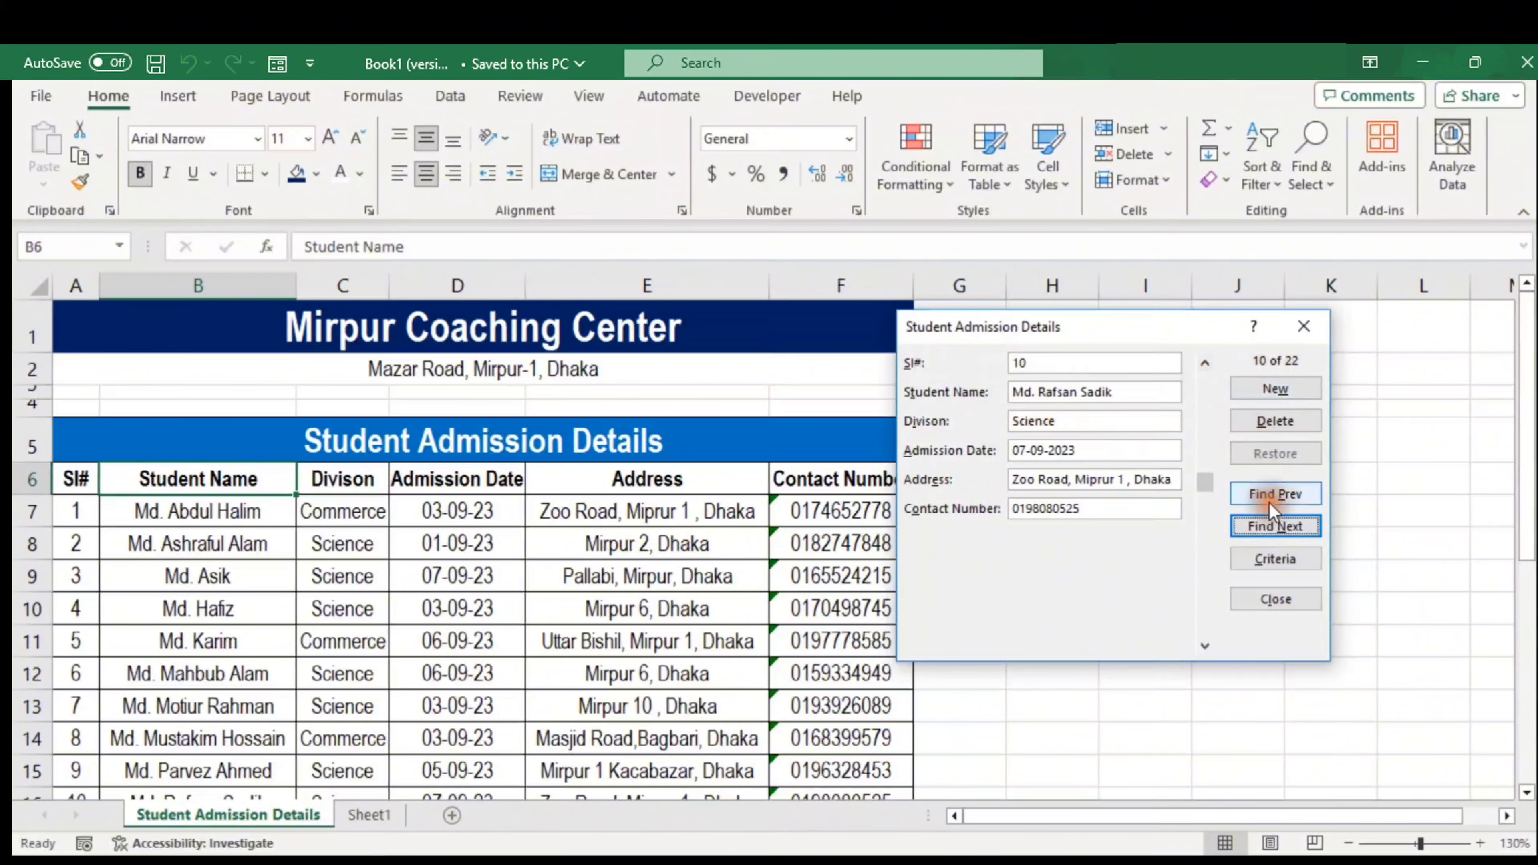
left_click(1274, 527)
left_click(1274, 527)
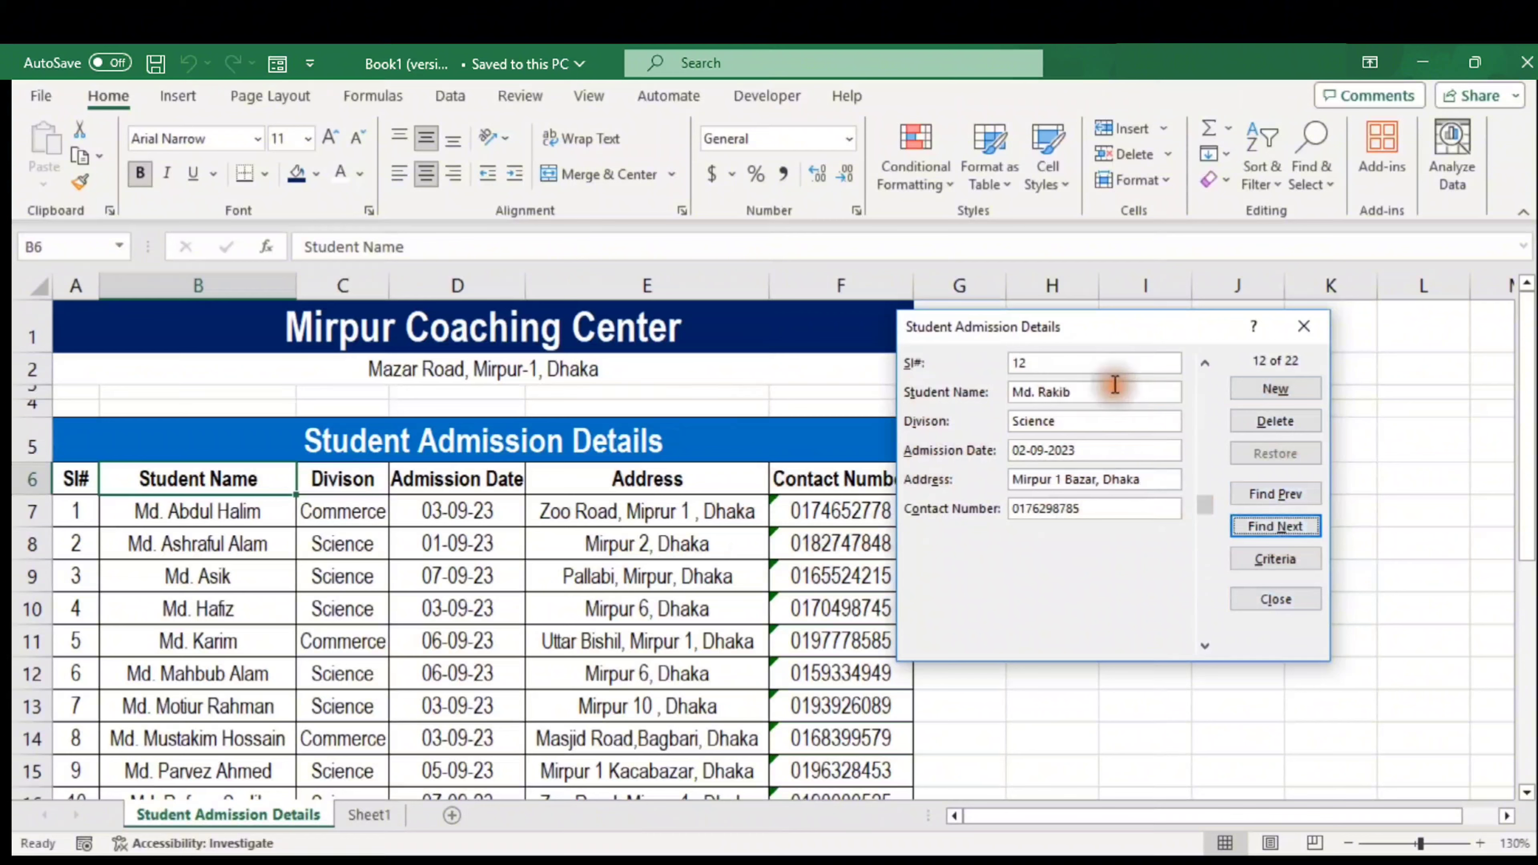
Delete the student record with serial 12 from the data form
left_click(1111, 452)
left_click(1274, 422)
left_click(1262, 498)
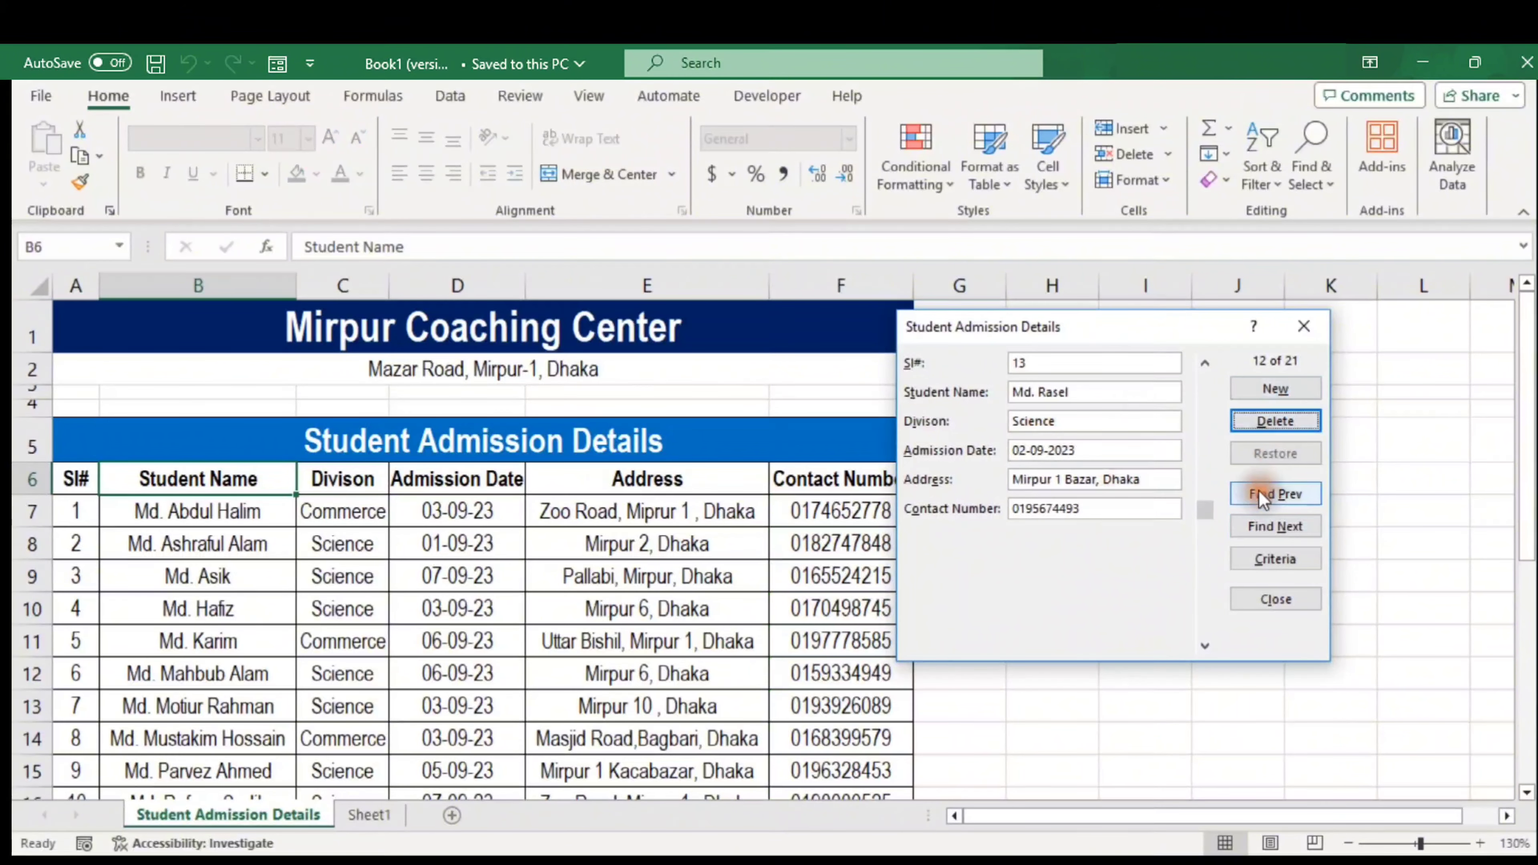
Go back to record 2 and permanently delete the serial 2 student, leaving 20 records
left_click(1262, 498)
left_click(1263, 498)
left_click(1263, 498)
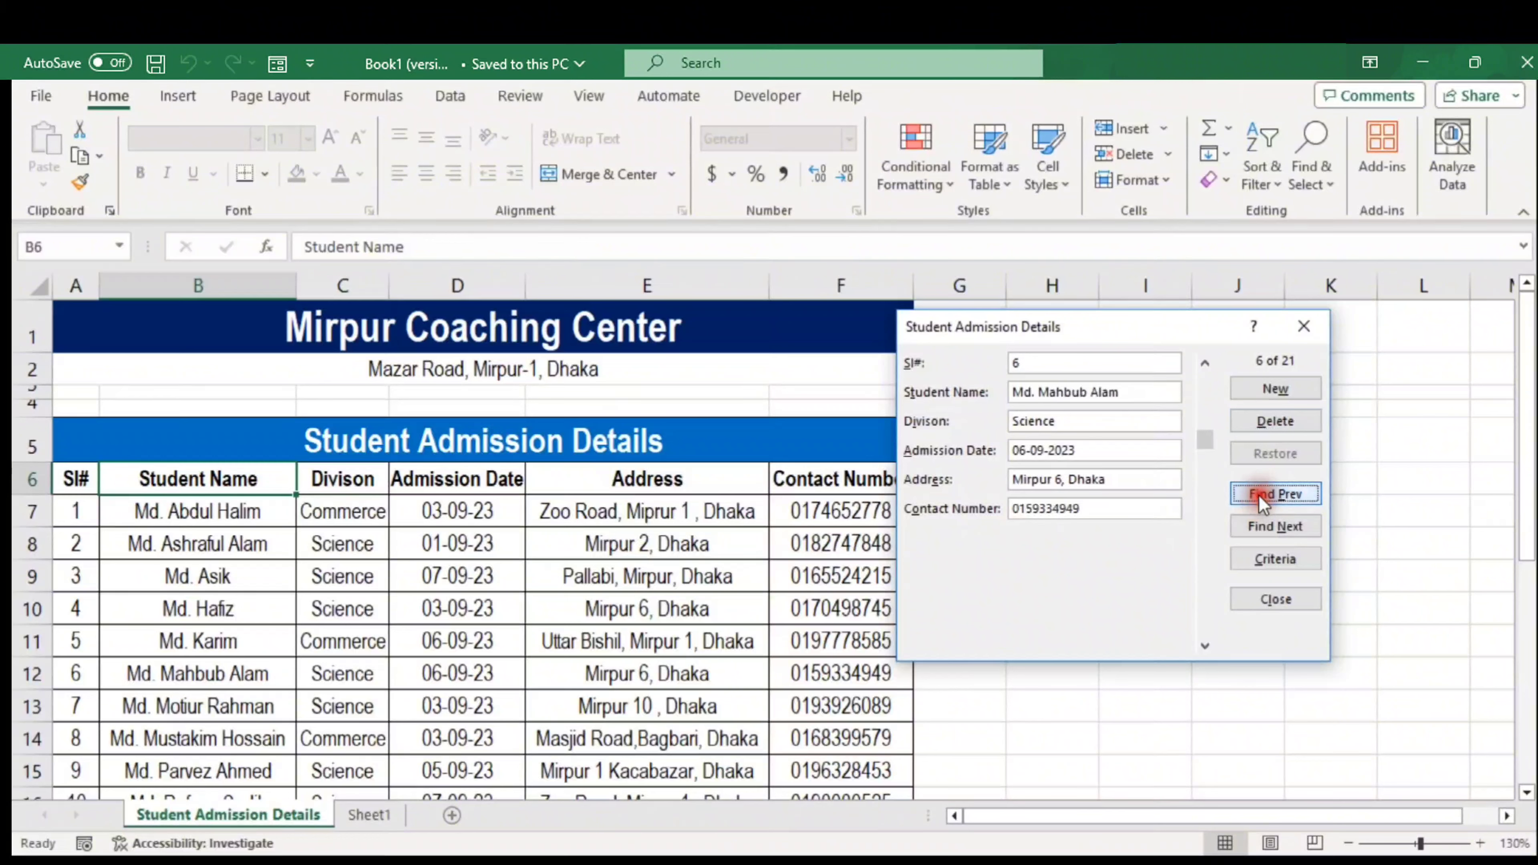
left_click(1263, 498)
left_click(1262, 498)
left_click(1263, 498)
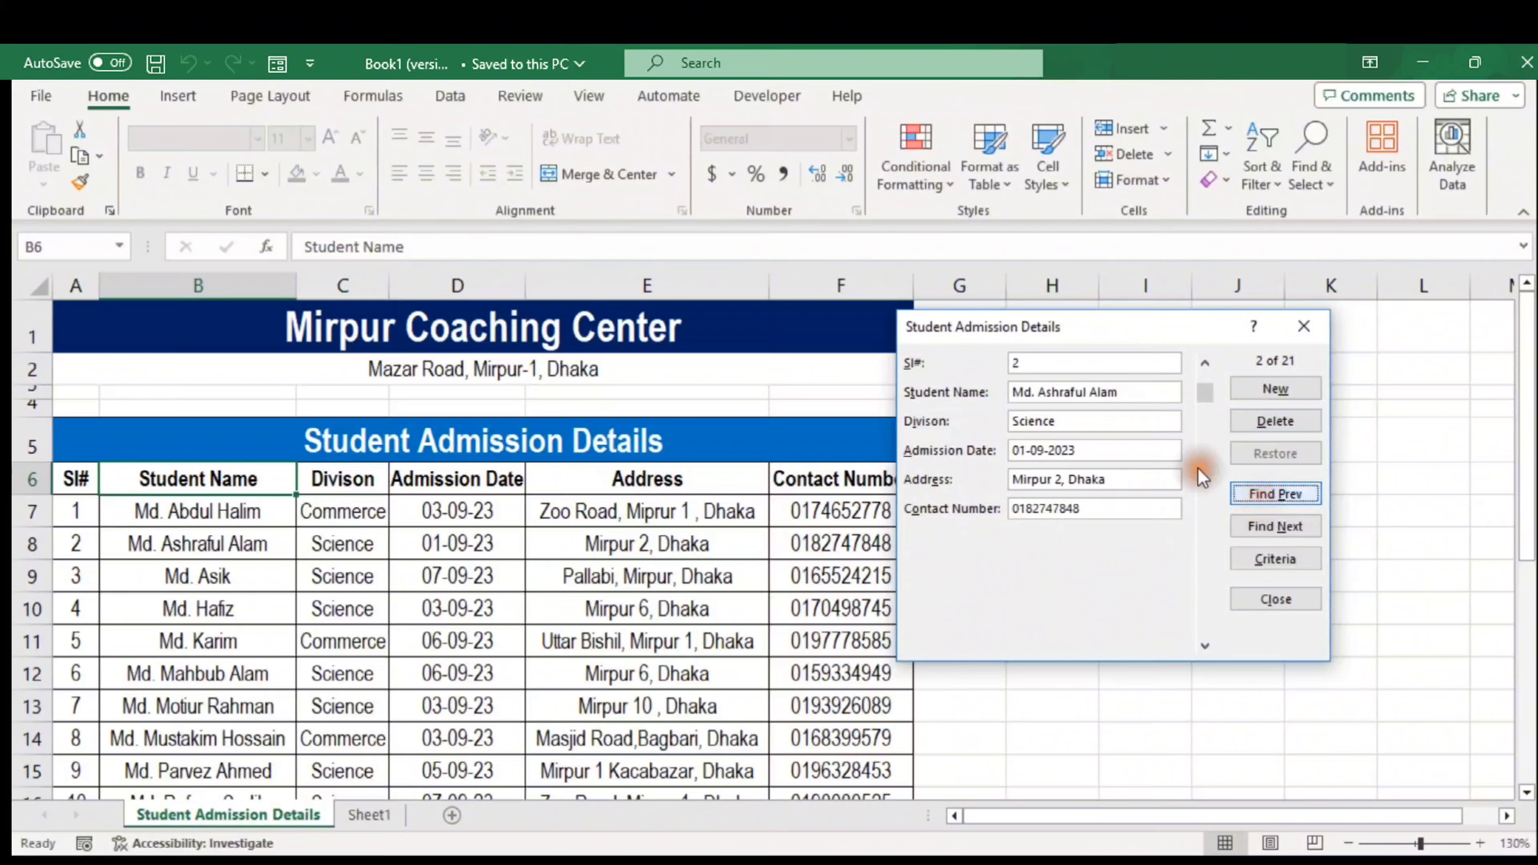
left_click(1277, 428)
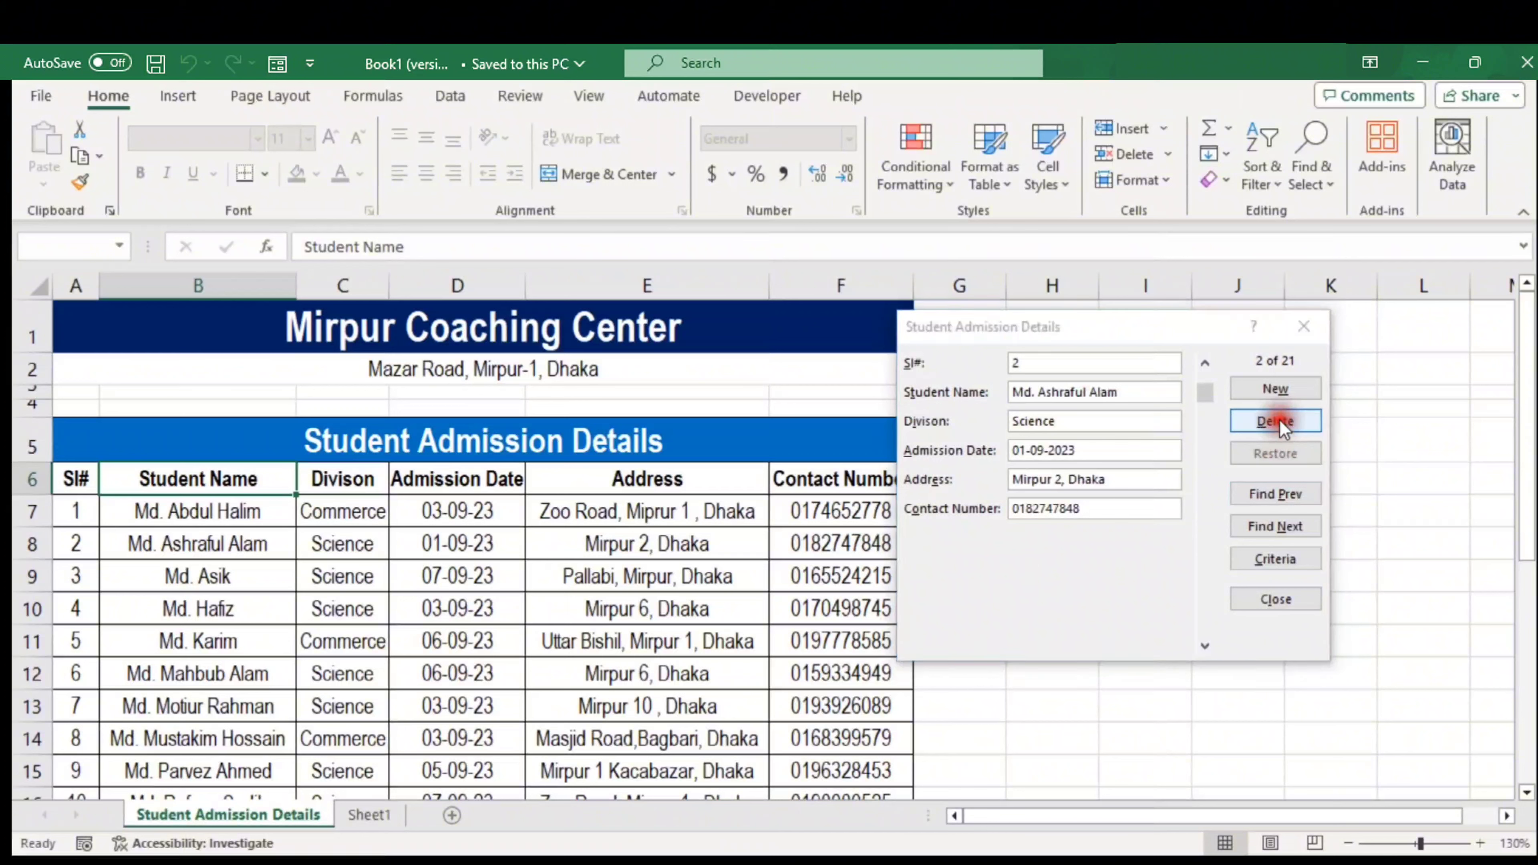
left_click(753, 524)
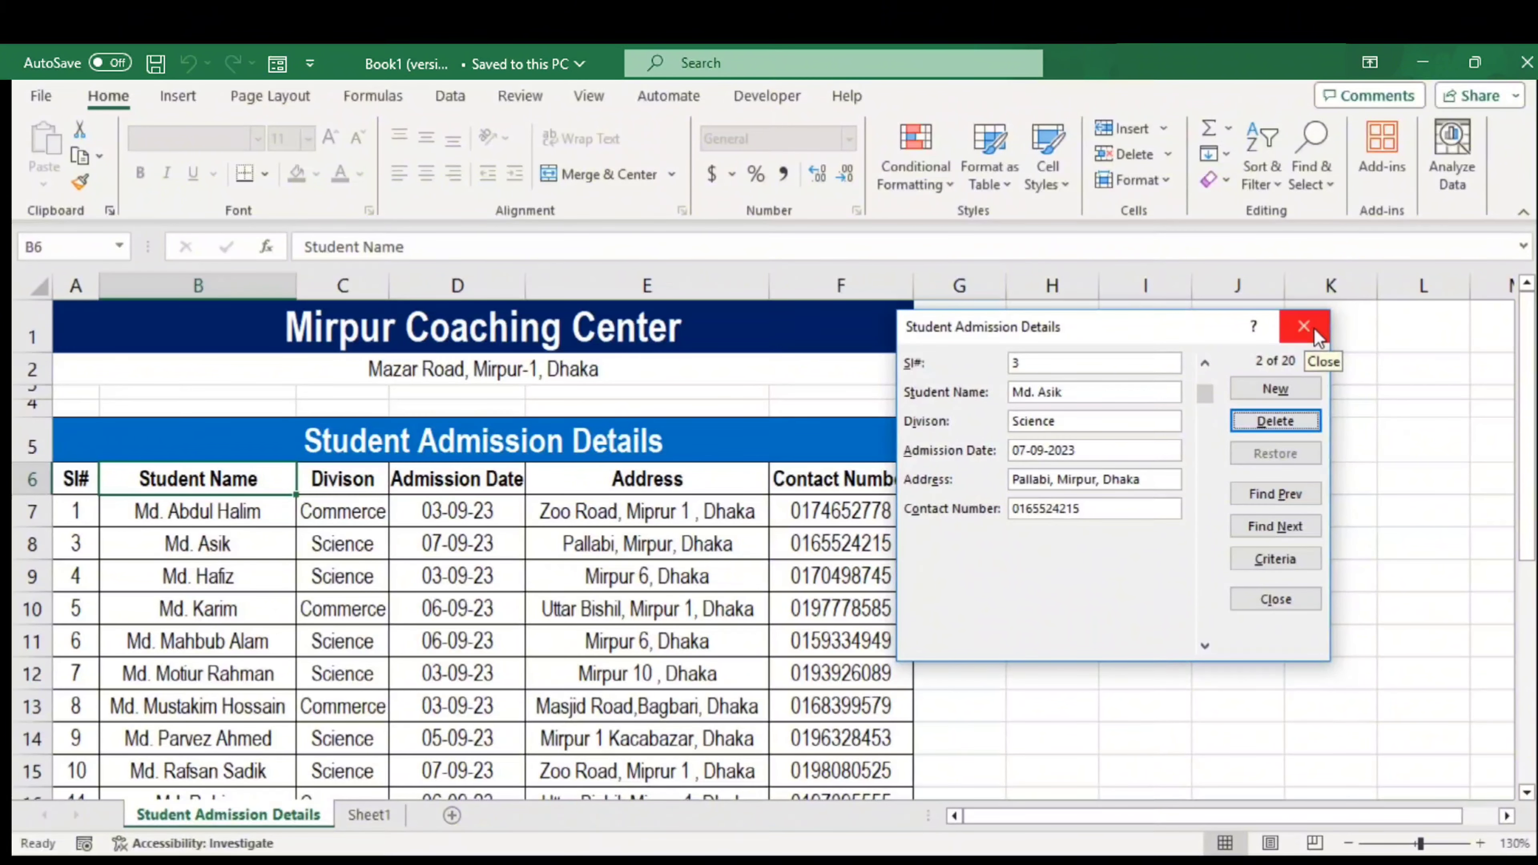
left_click(1284, 380)
Enter Sl# 17, the student's name and Science division in the new record
left_click(1088, 370)
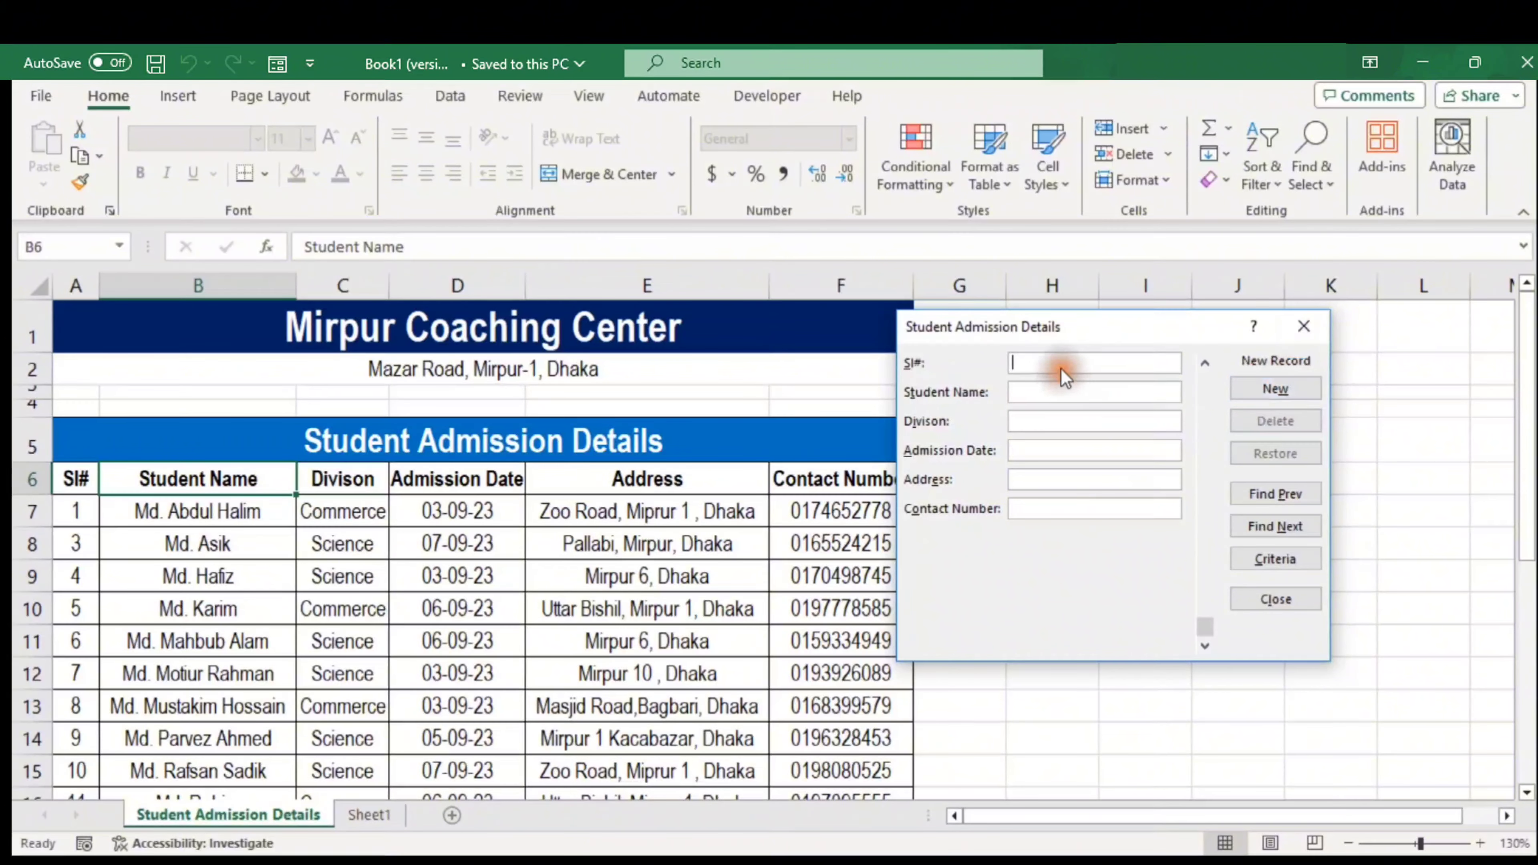
type("17")
left_click(1025, 393)
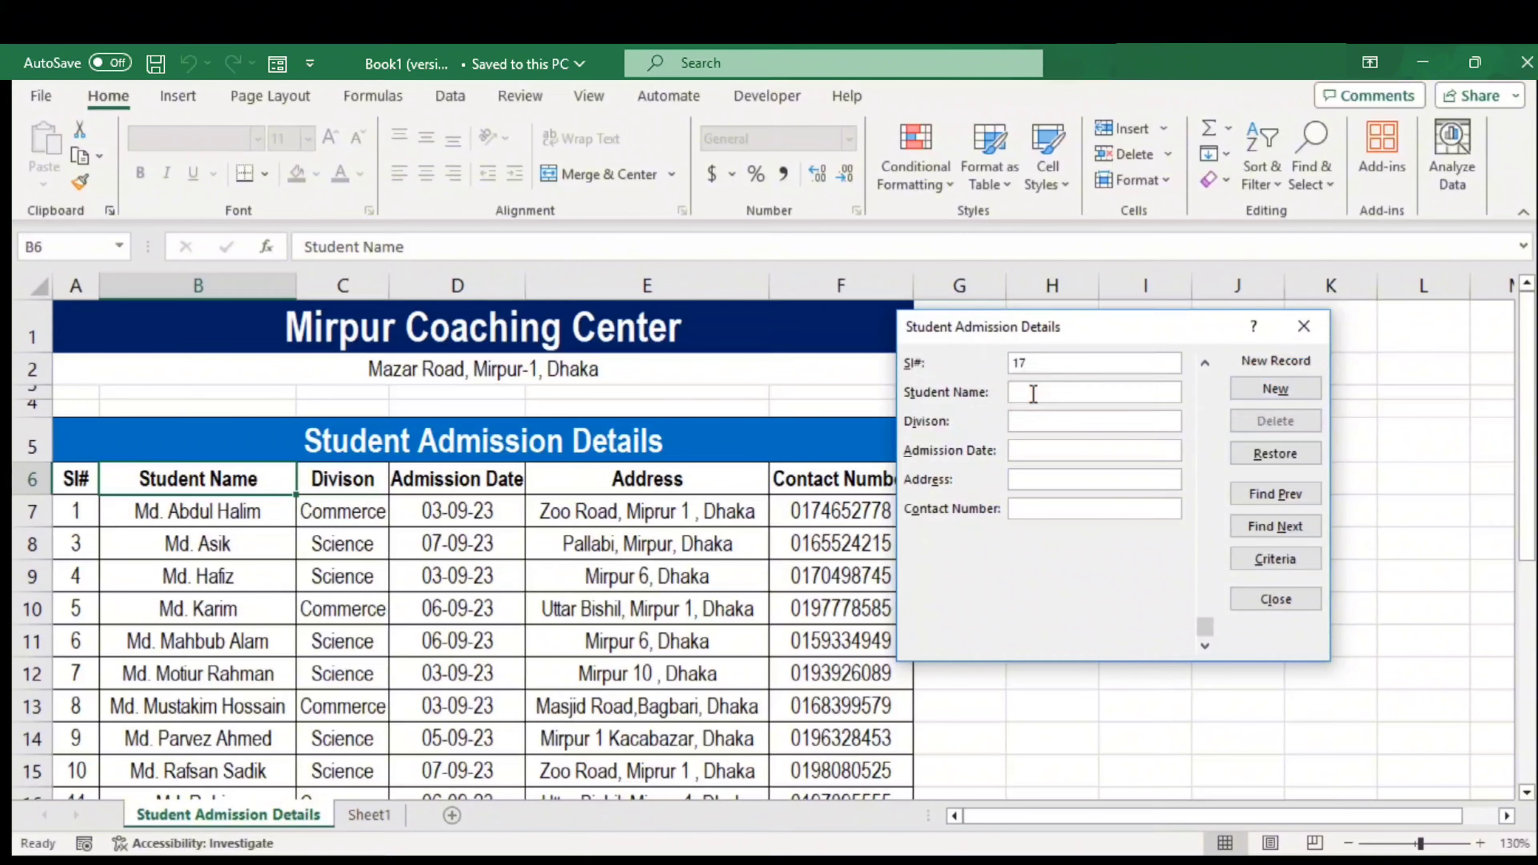
type("Md Hasan")
left_click(1033, 423)
type("Science")
Add admission date 01-01-2023, address Mirpur 10 and the contact number, then save the record
left_click(1043, 448)
type("01-01-20")
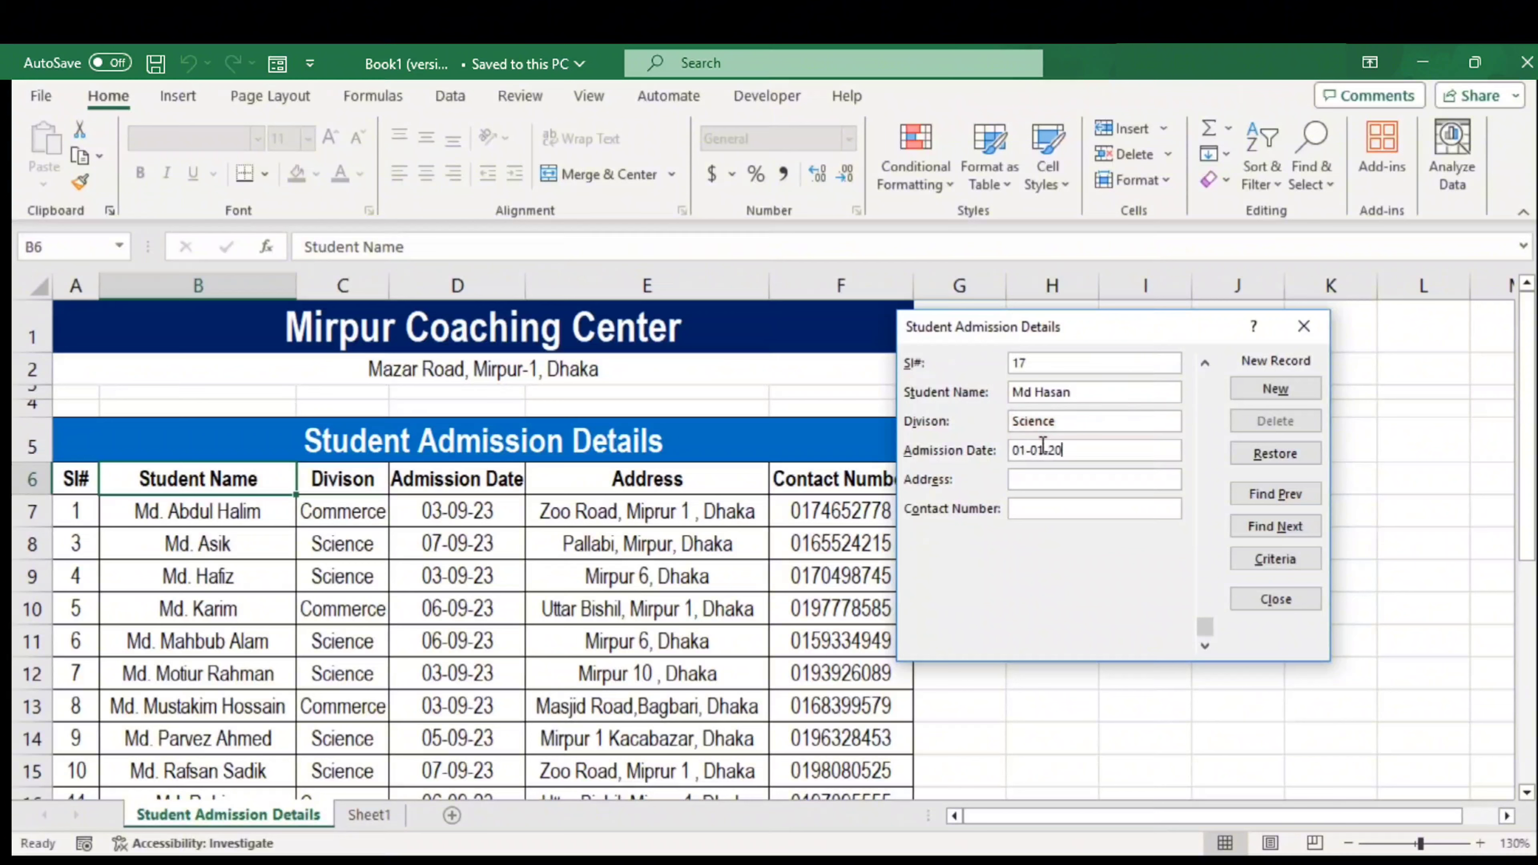
type("23")
left_click(1042, 479)
type("Mirpur 10")
left_click(1037, 507)
left_click(1250, 388)
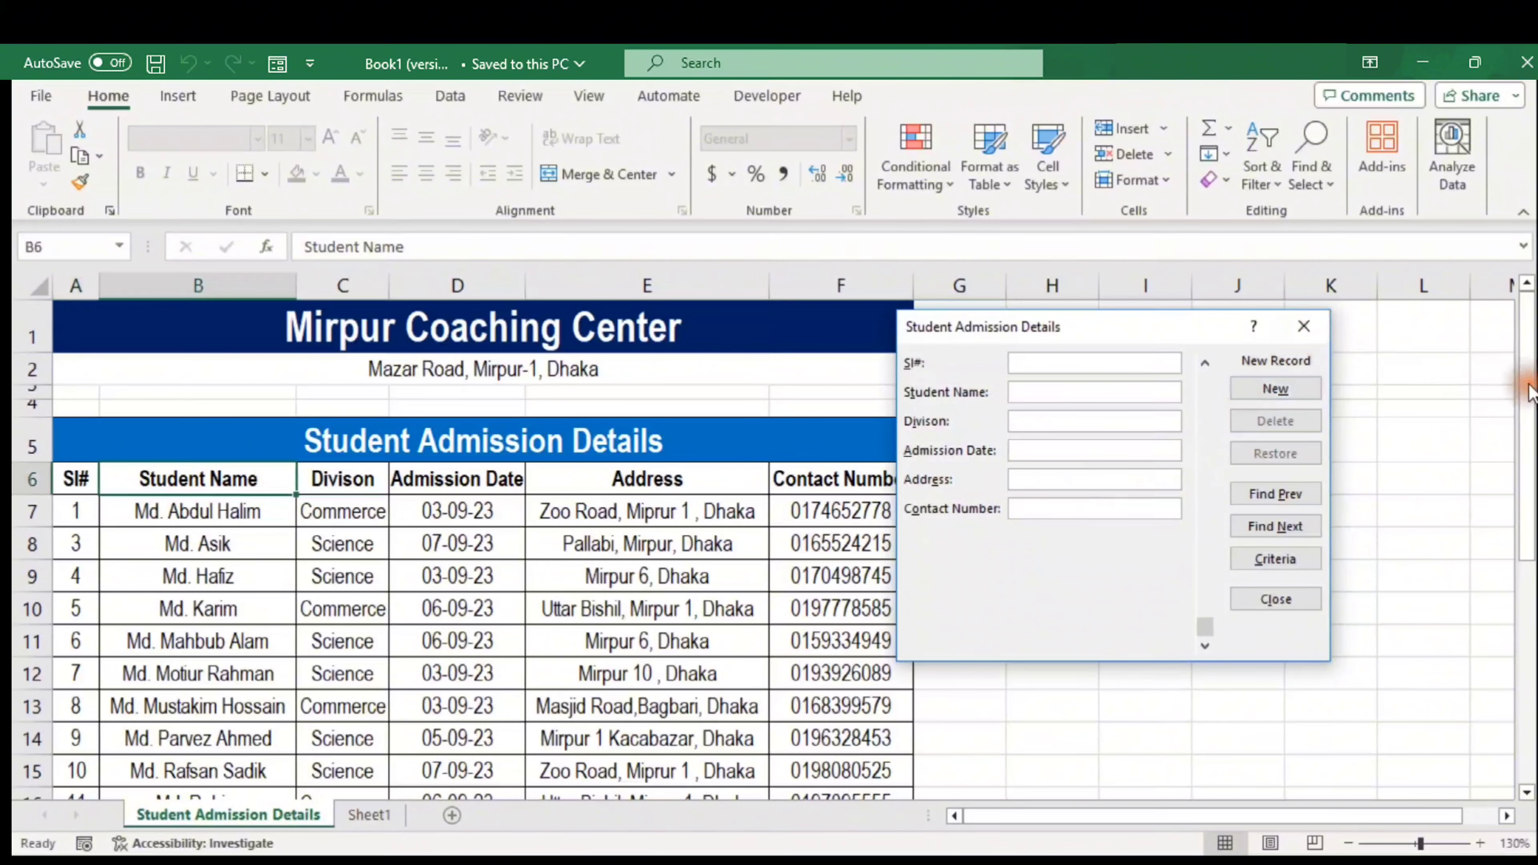
Close the data form, check the new Sl# 17 record in row 27, then return to the sheet's top
left_click(1304, 327)
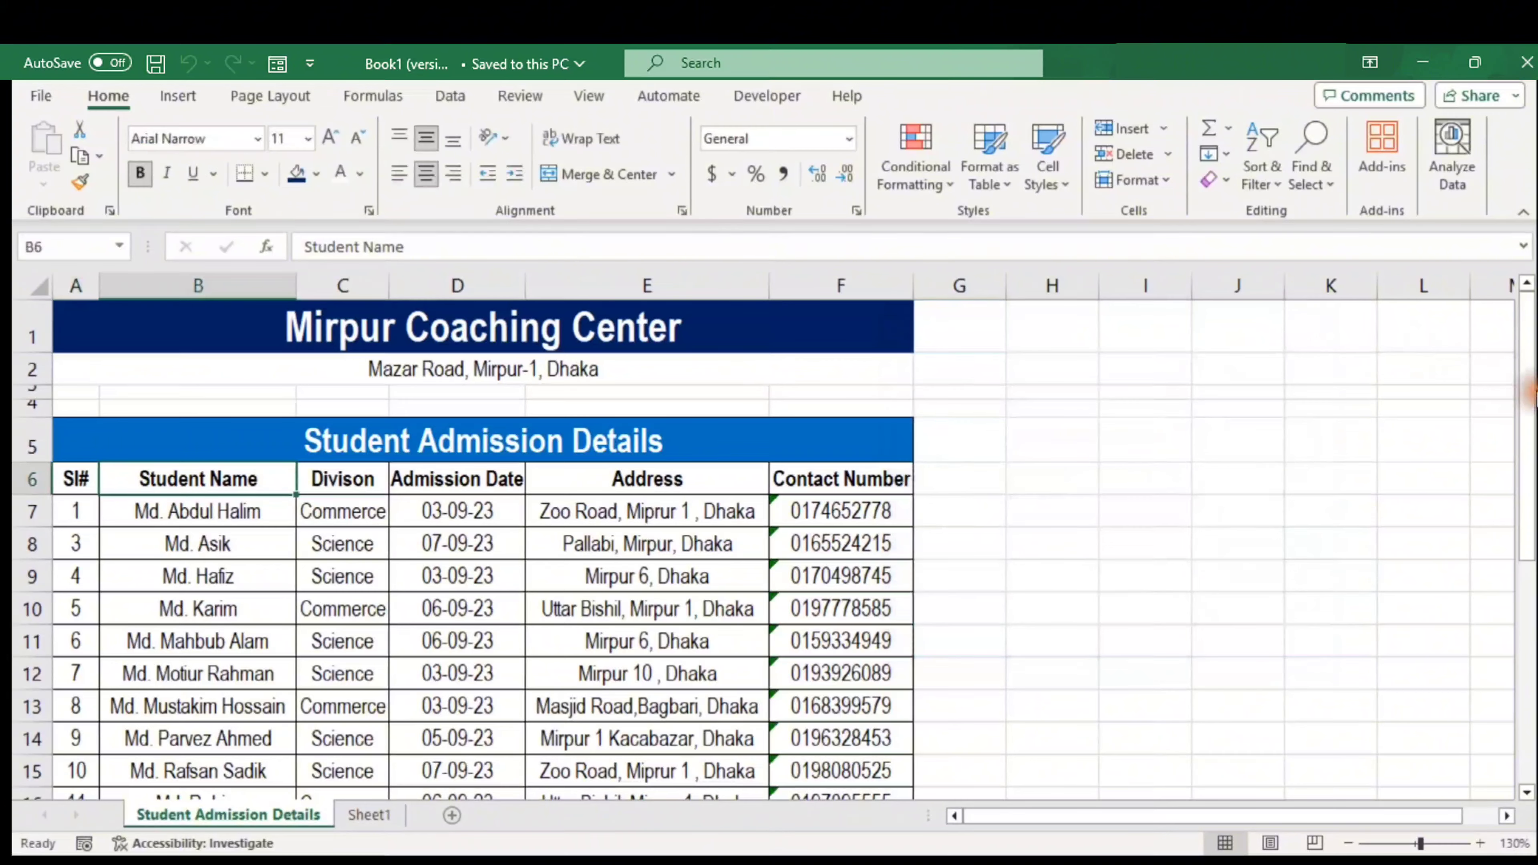
left_click_drag(1527, 397, 1528, 624)
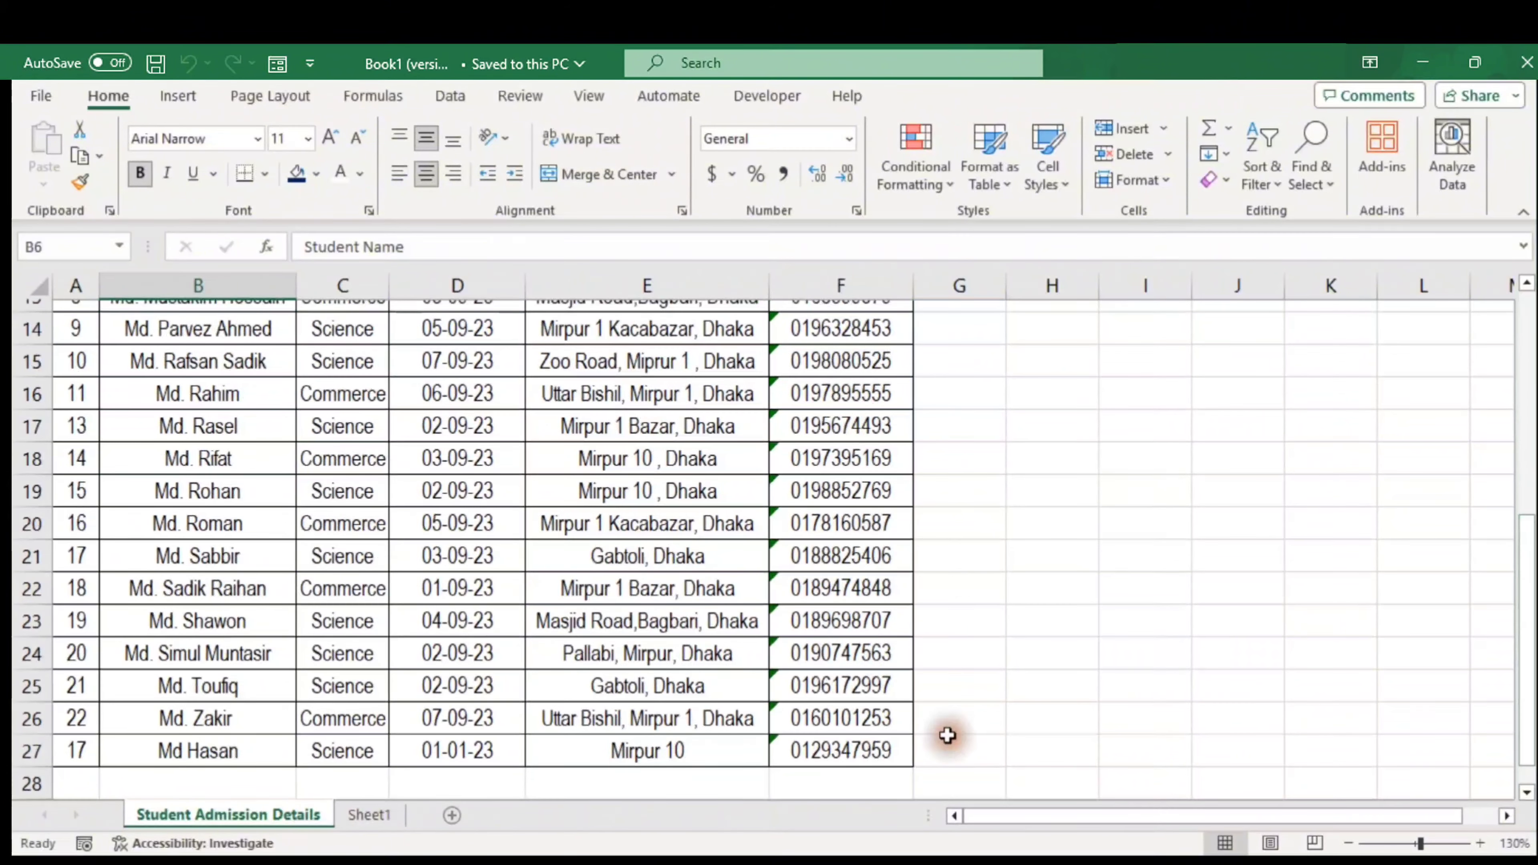
left_click(65, 752)
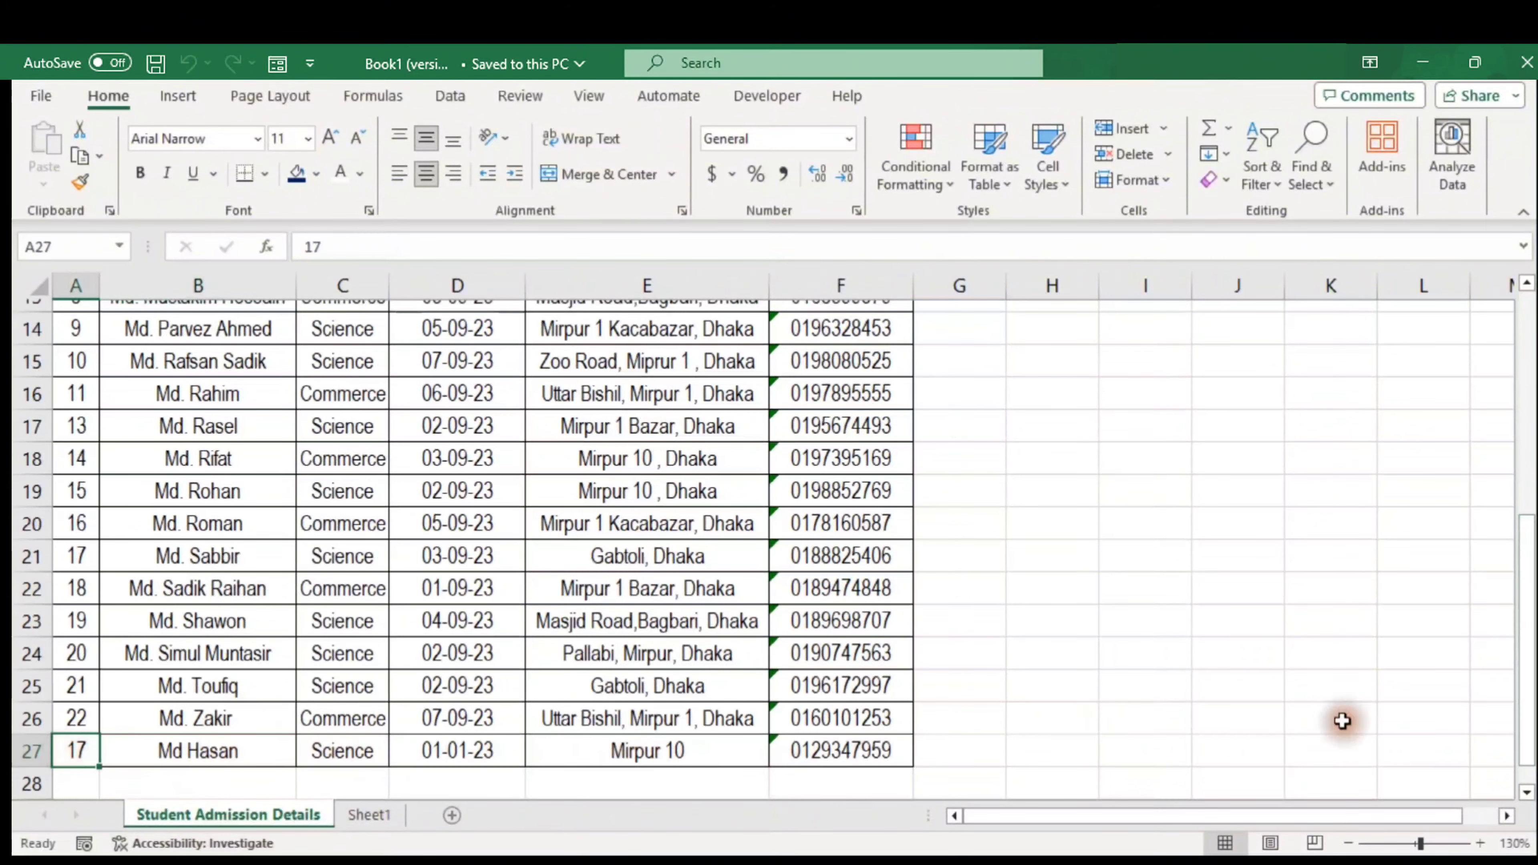
left_click(94, 783)
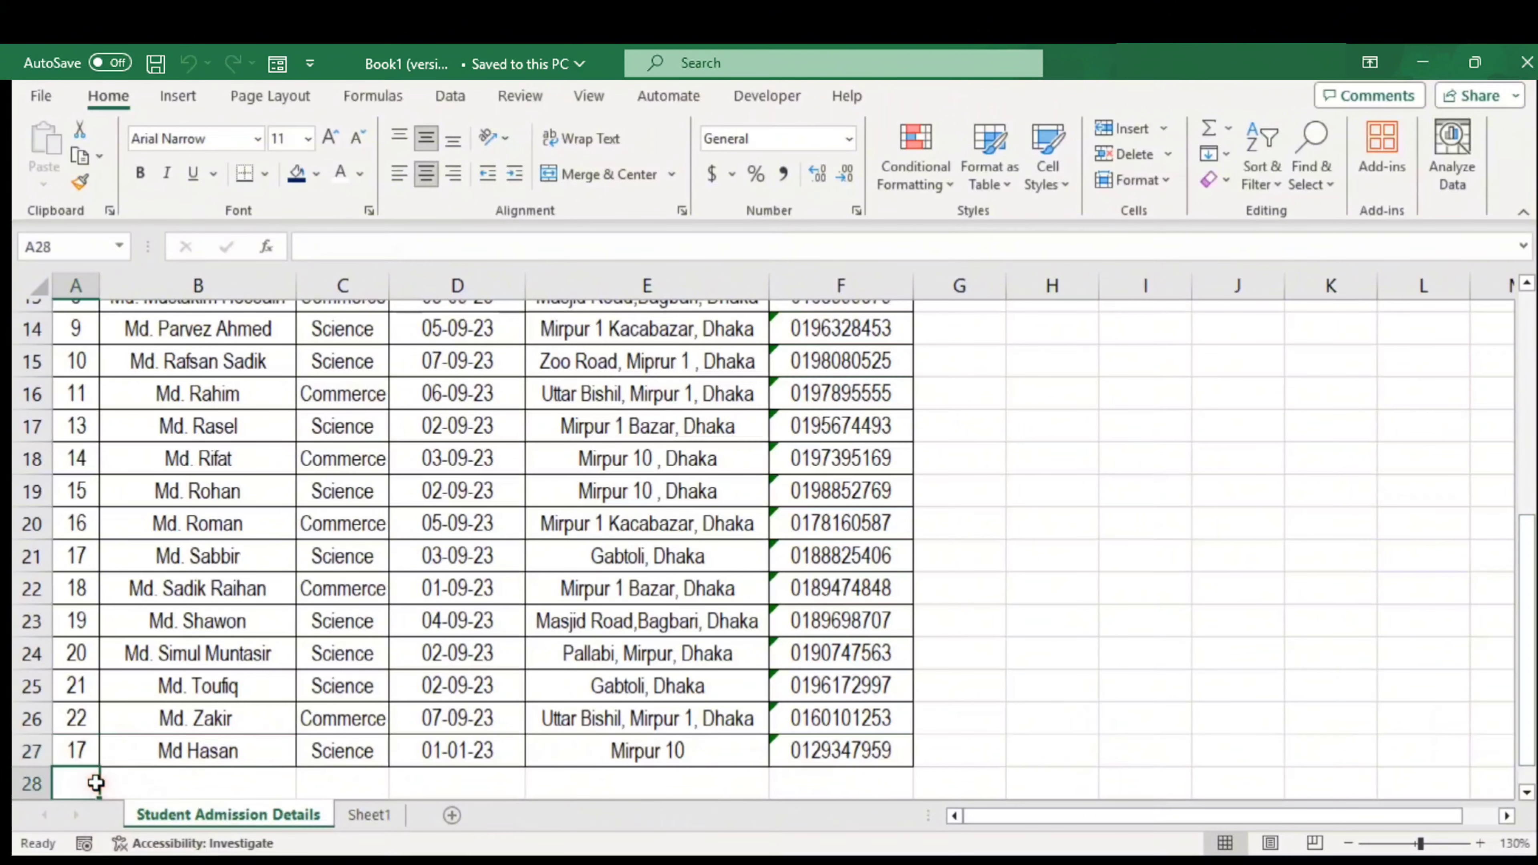
key("ctrl+Up")
key("ctrl+Up")
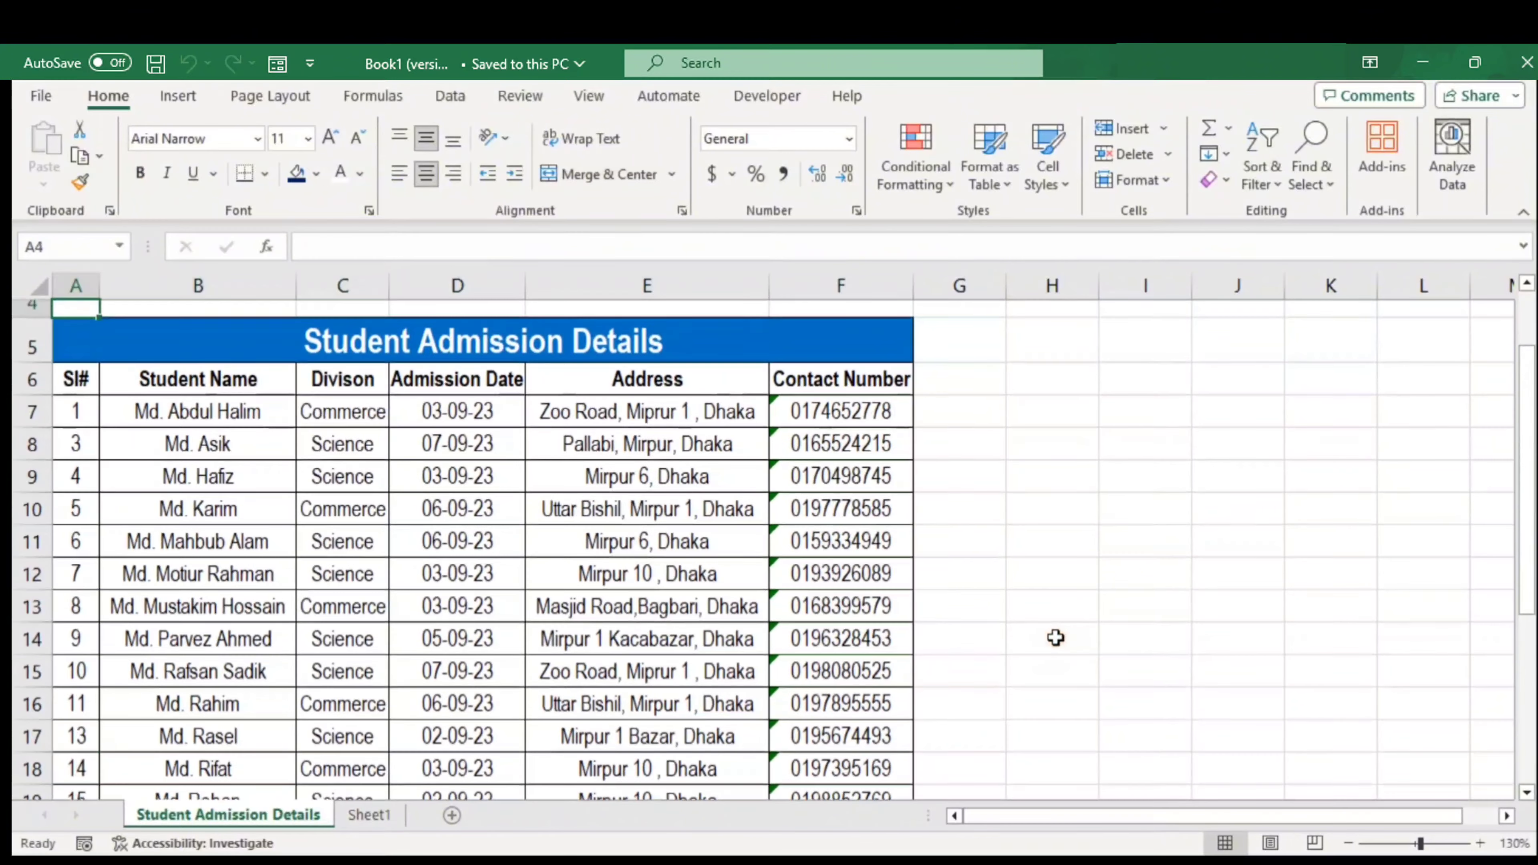
key("ctrl+Home")
left_click(905, 510)
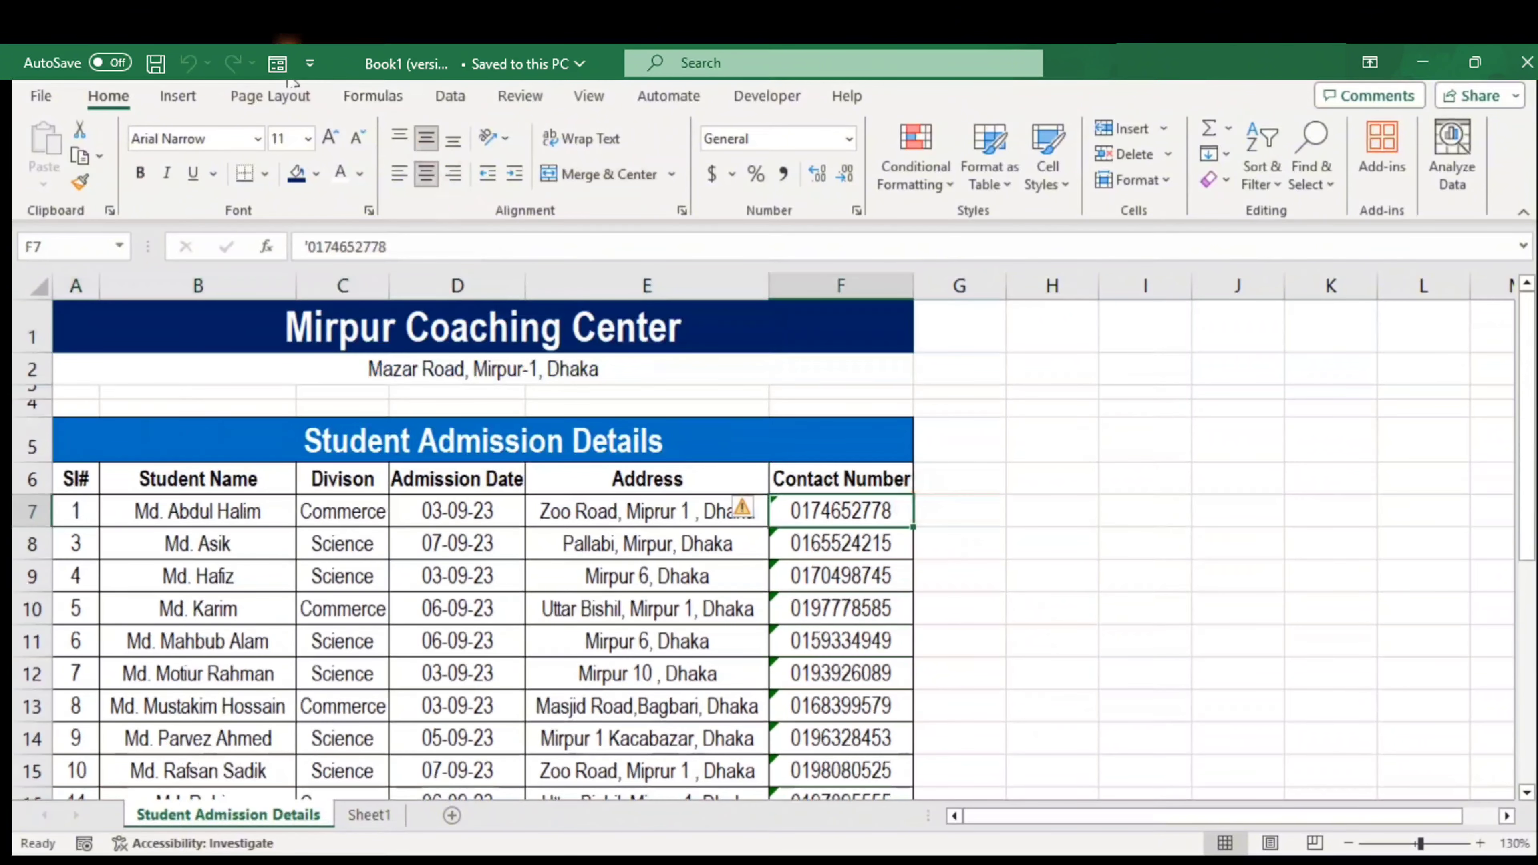
Reopen the Student Admission Details form on a blank new record with the Sl# box focused
left_click(278, 65)
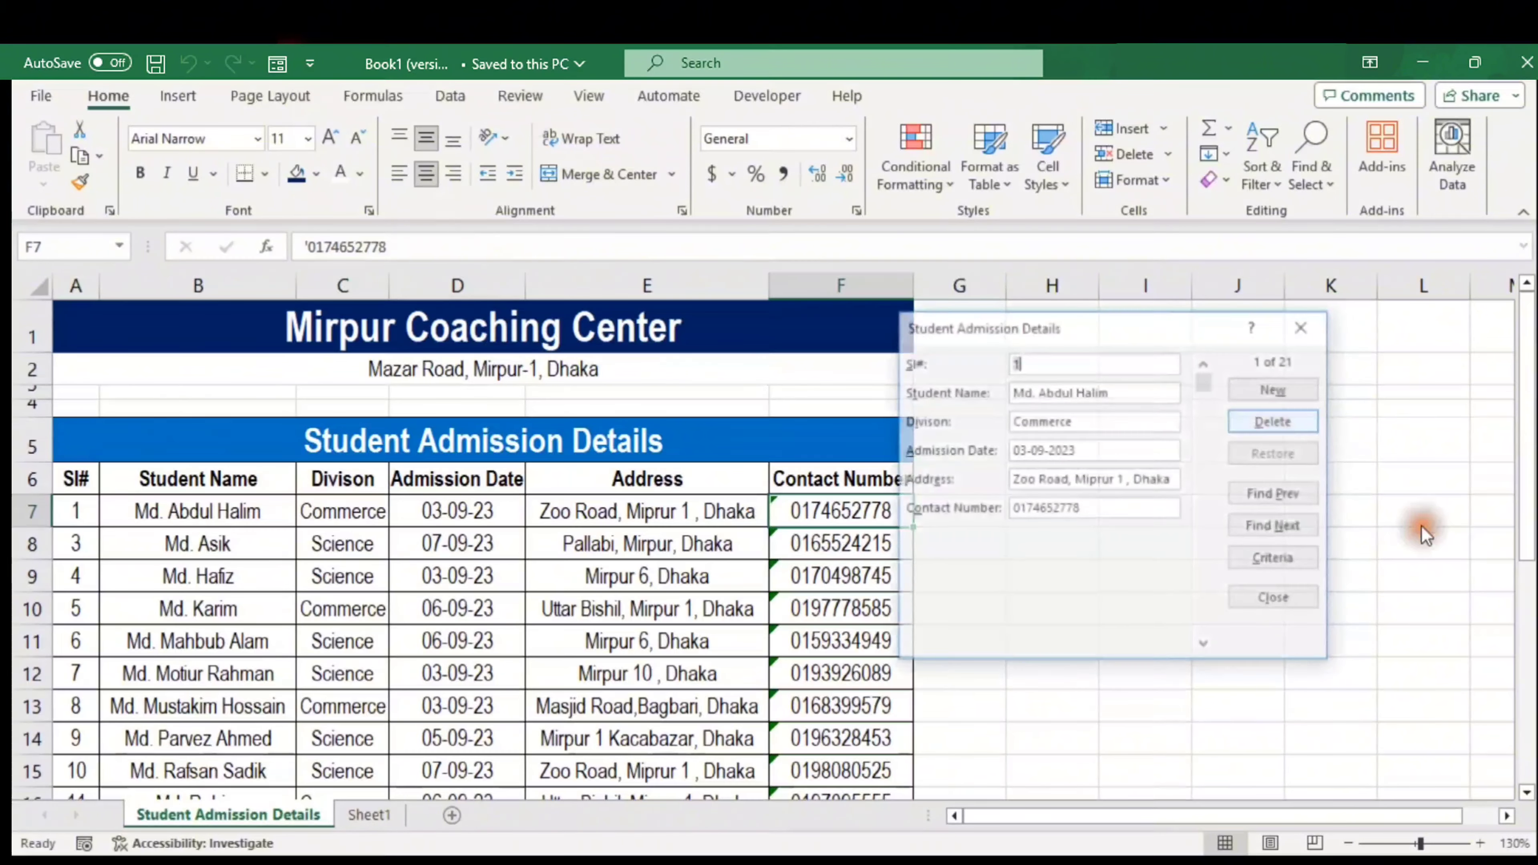
left_click(1275, 389)
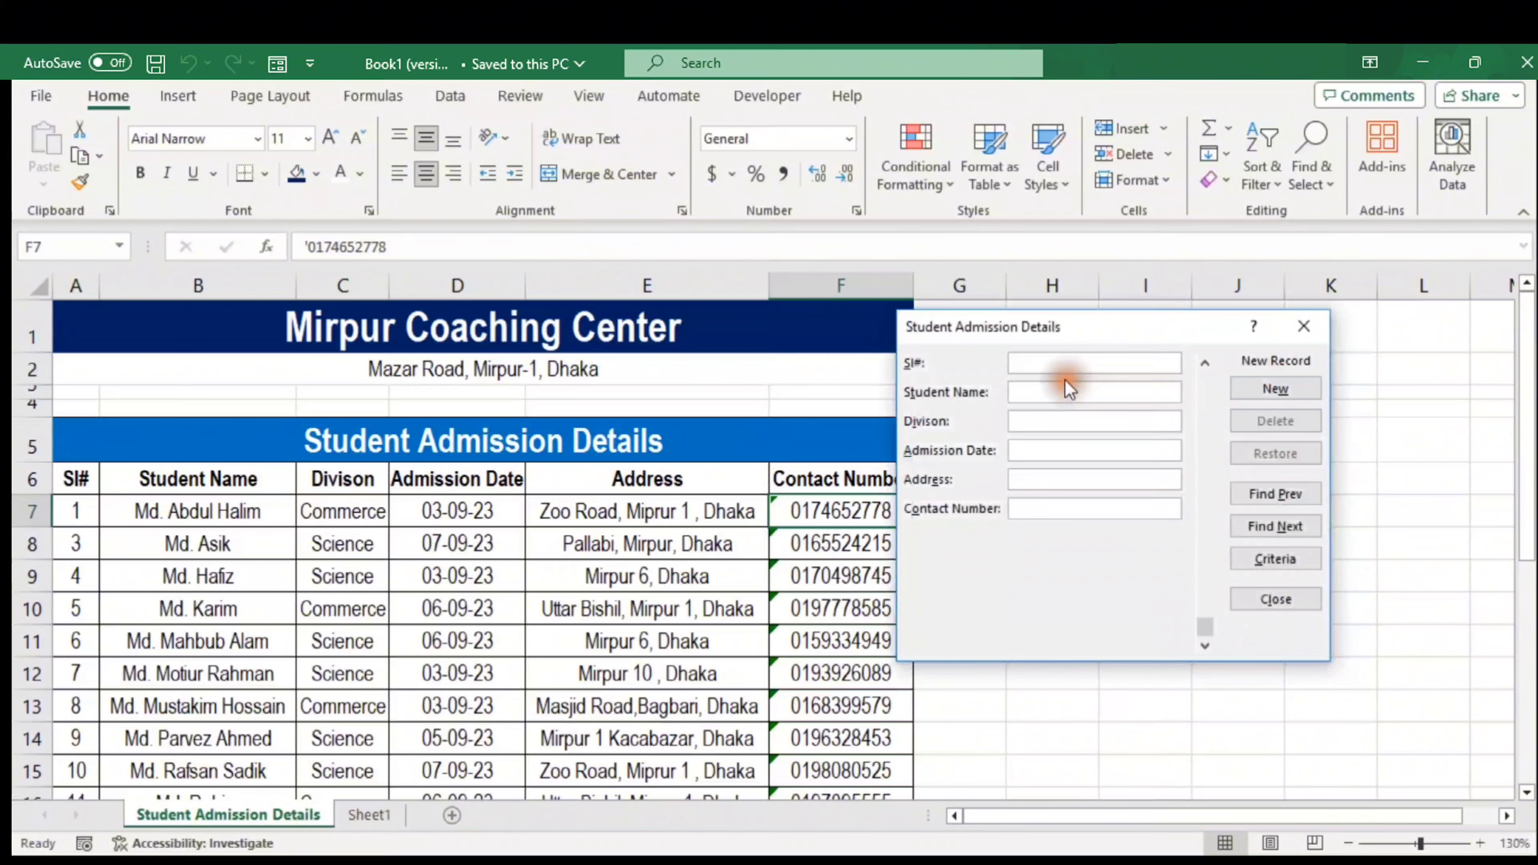
left_click(1066, 366)
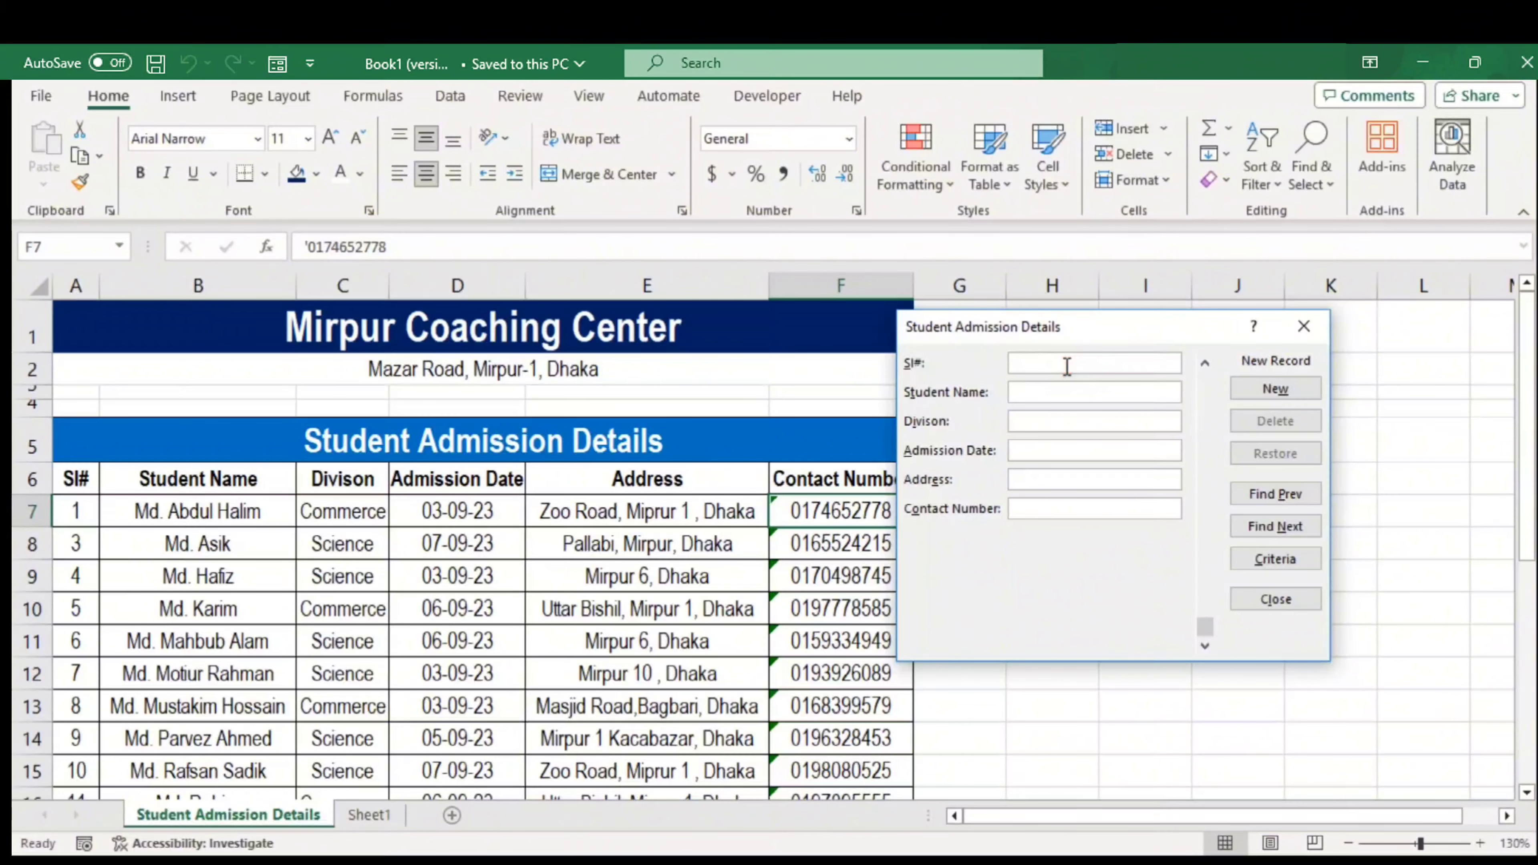